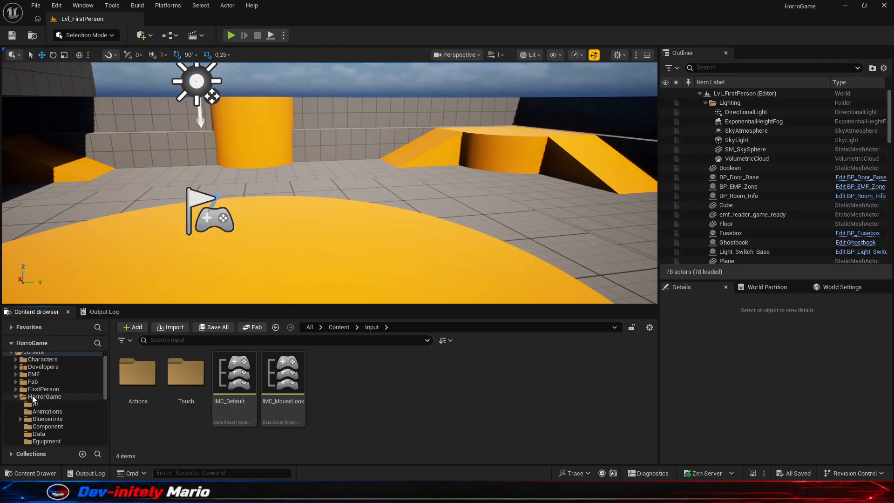
# - Create a new folder named Generator inside the HorrorGame content folder
pyautogui.scroll(-2, 454, 421)
pyautogui.rightClick(585, 416)
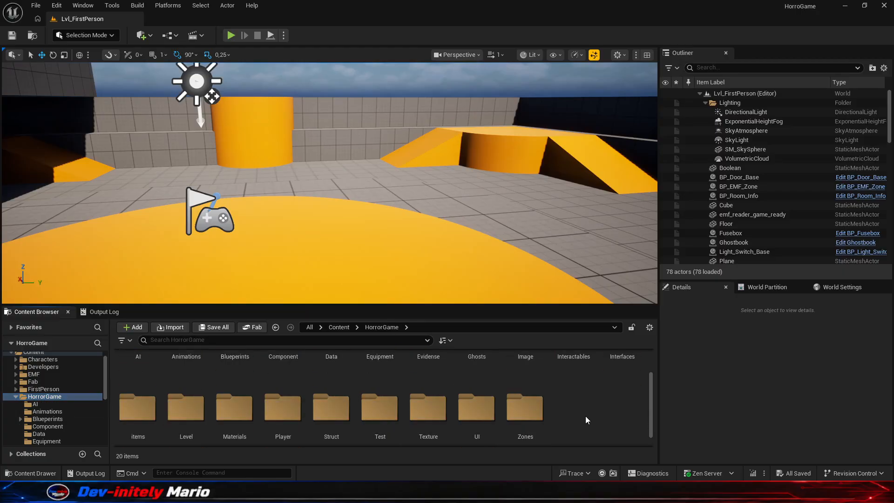
pyautogui.click(606, 114)
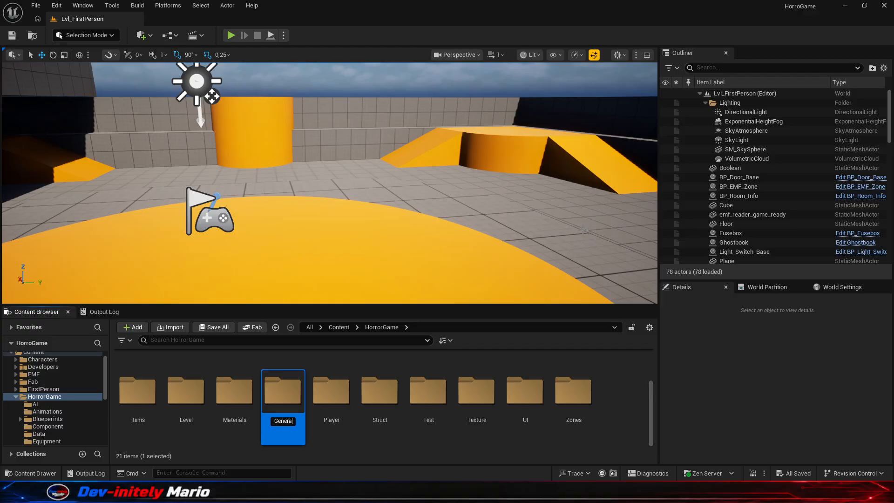
pyautogui.press('Return')
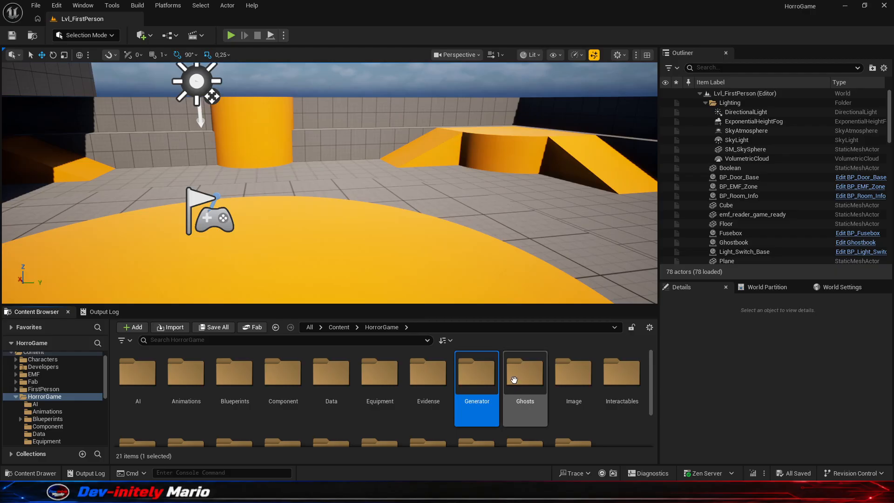
# - Open the Generator folder and create a subfolder named Item in it
pyautogui.doubleClick(490, 373)
pyautogui.rightClick(230, 371)
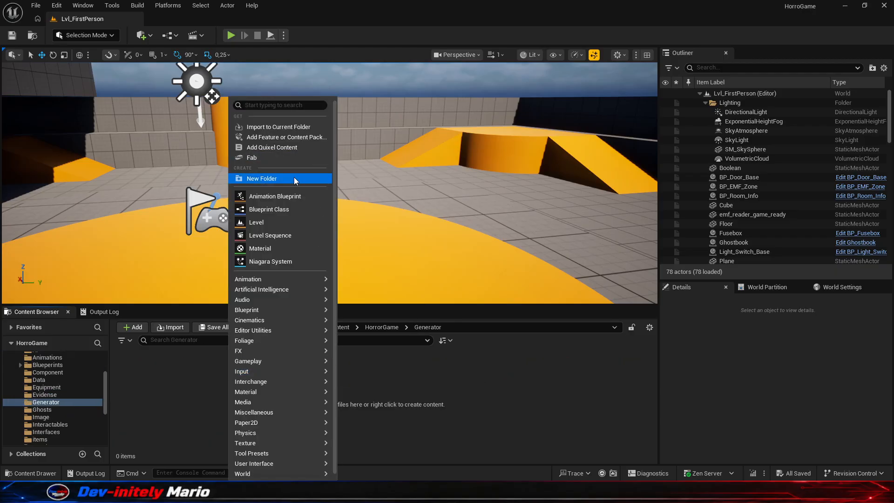
pyautogui.click(294, 177)
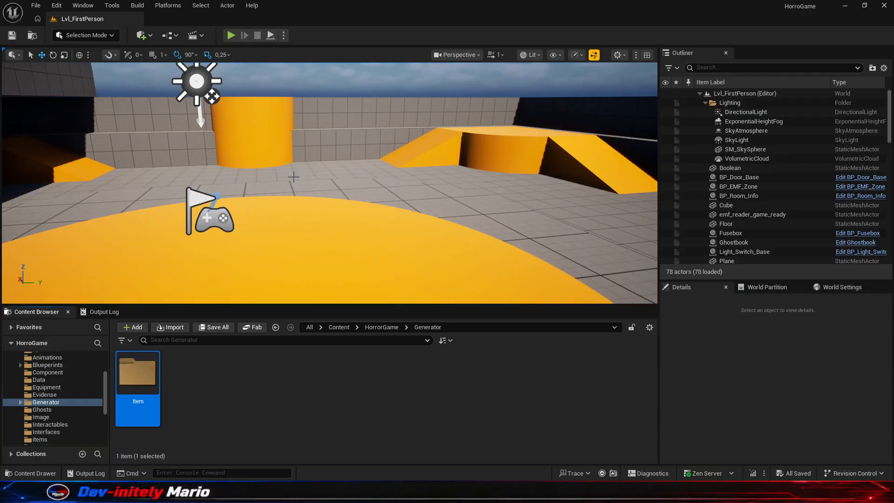
# - Create an Actor Blueprint class named Item_Generator in the Item folder and open it for editing
pyautogui.doubleClick(138, 373)
pyautogui.rightClick(164, 382)
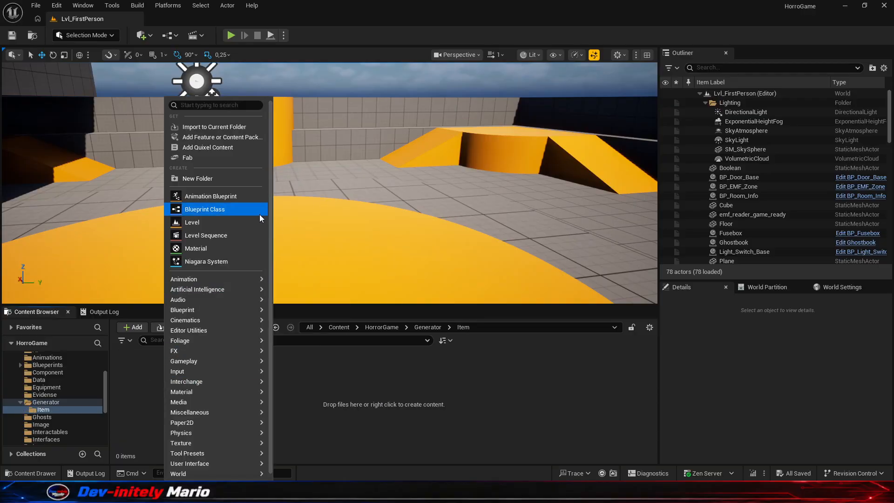
pyautogui.click(243, 210)
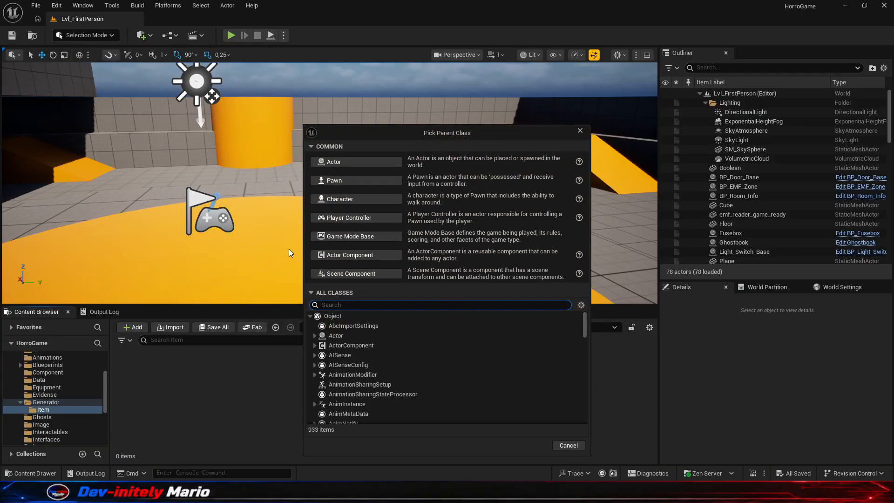
pyautogui.click(337, 160)
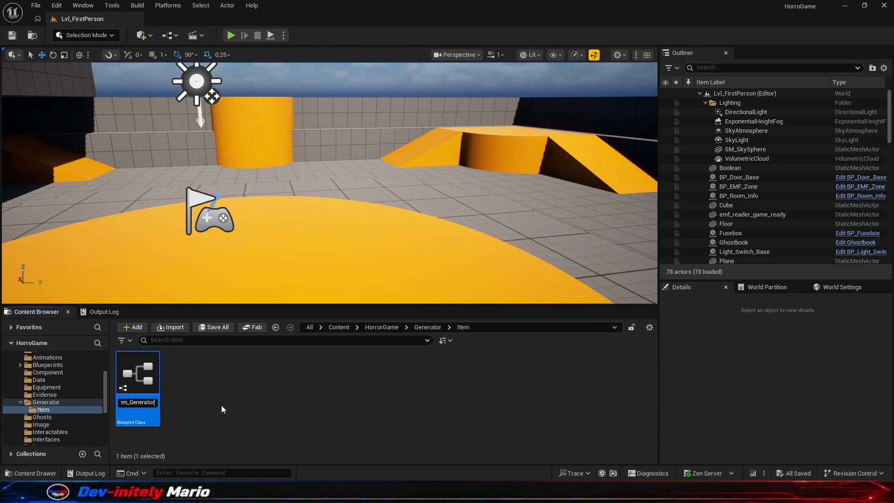
pyautogui.press('Return')
pyautogui.doubleClick(149, 377)
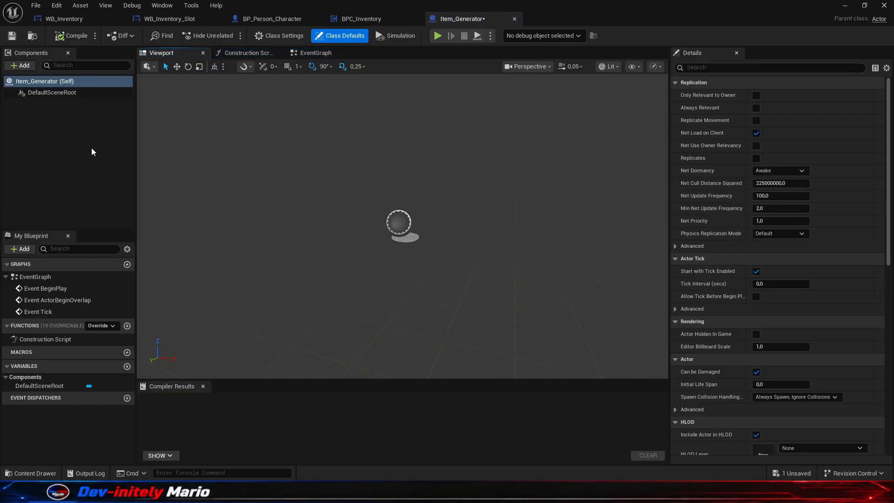
# - Add a Camera component to the Item_Generator blueprint and save it
pyautogui.click(82, 133)
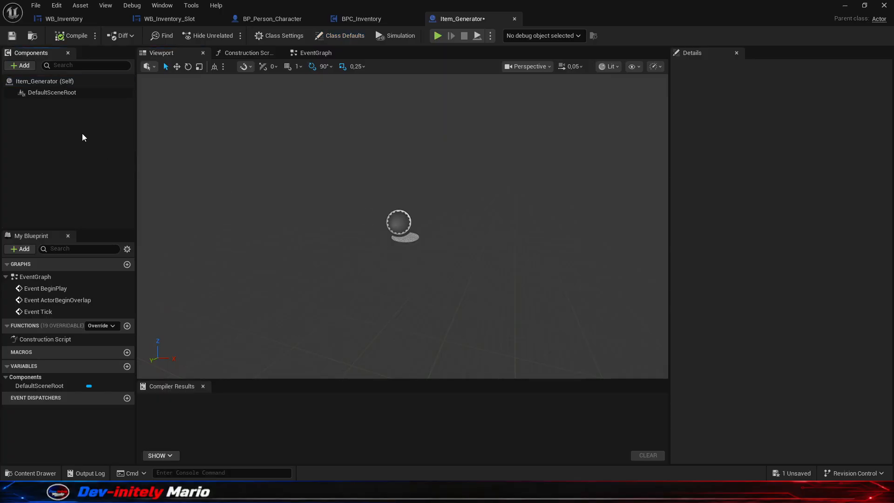
pyautogui.click(23, 66)
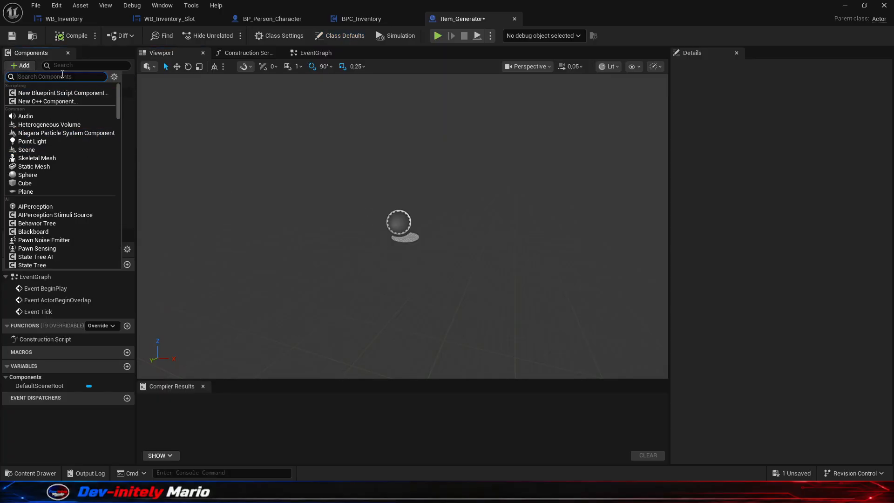
pyautogui.write('camera')
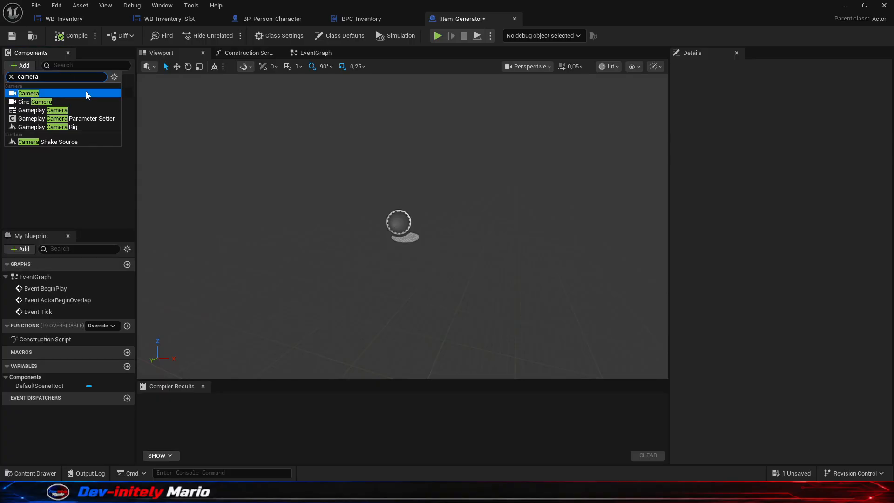
pyautogui.click(29, 93)
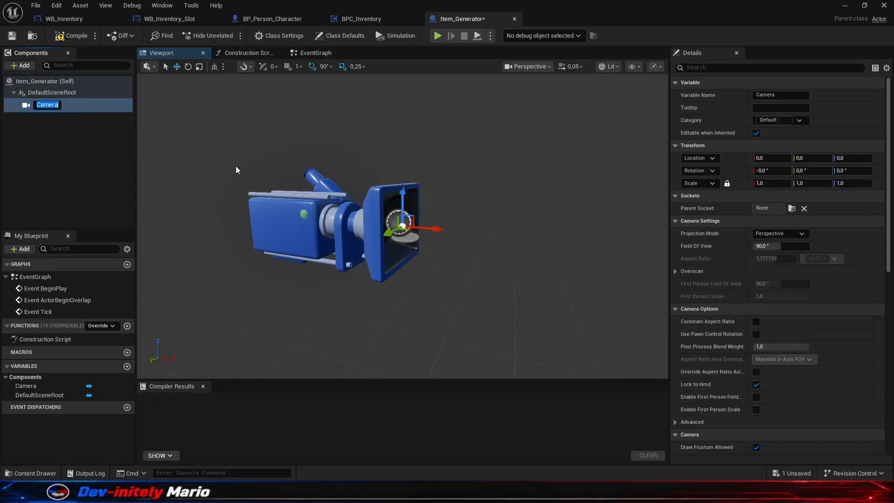
pyautogui.moveTo(474, 241); pyautogui.dragTo(455, 233, button='right')
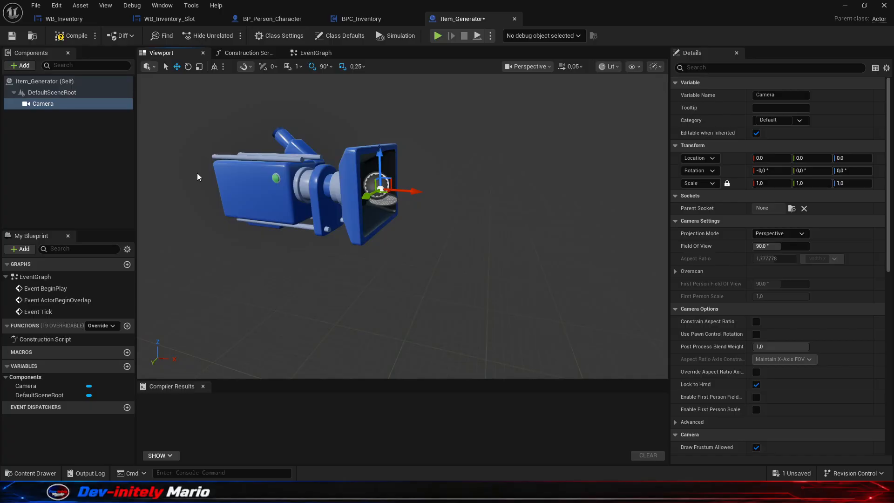
pyautogui.click(111, 175)
pyautogui.hotkey('ctrl', 's')
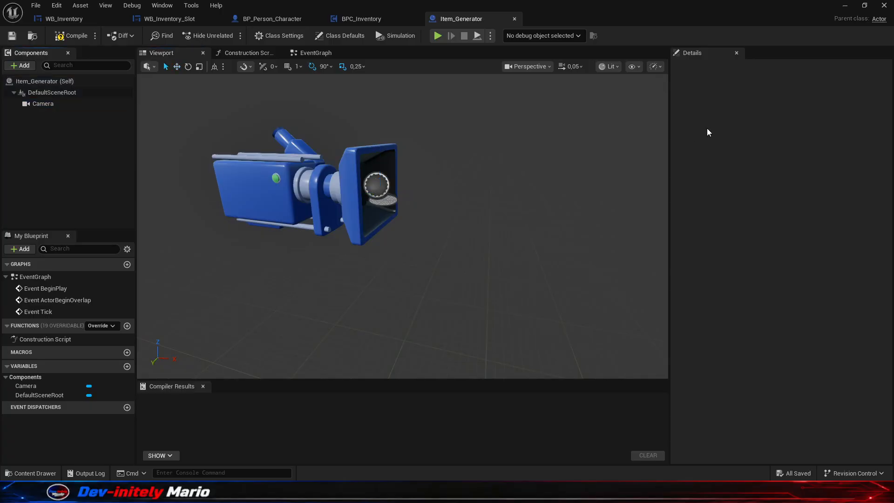
# - Return to the level editor and create a Render Target asset named Preview in the Item folder
pyautogui.click(850, 9)
pyautogui.rightClick(199, 370)
pyautogui.moveTo(197, 371)
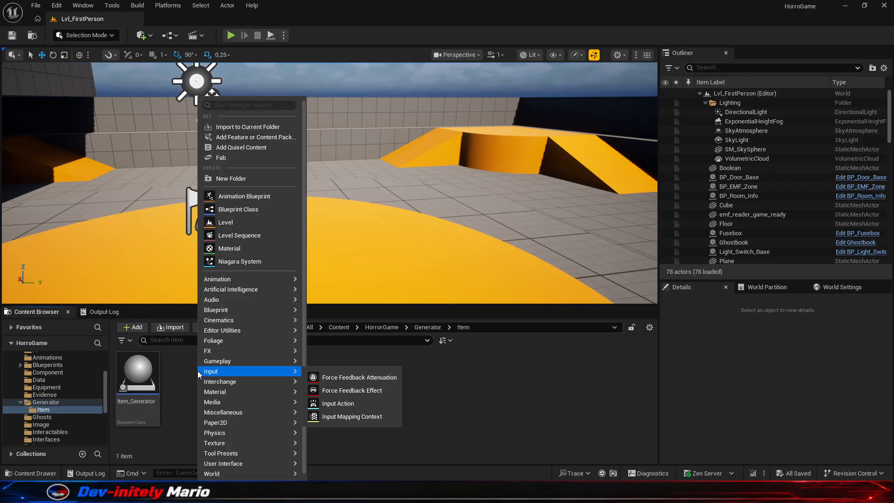
pyautogui.write('render')
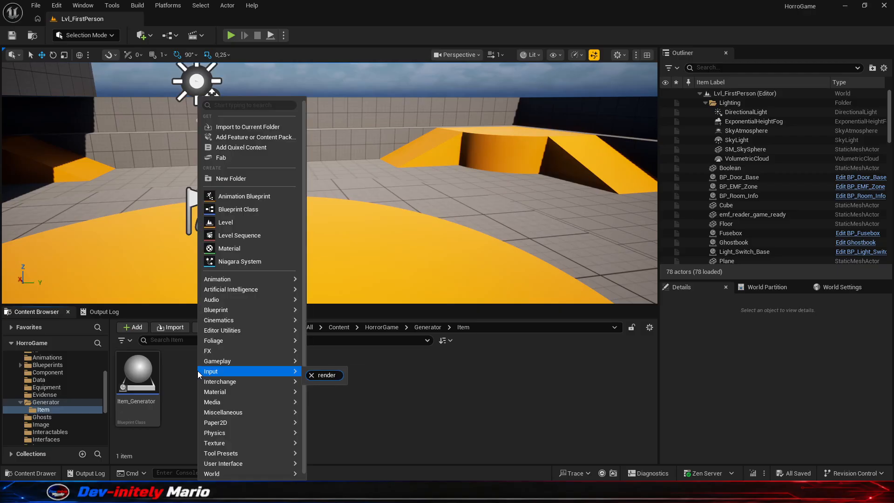
pyautogui.click(240, 105)
pyautogui.write('render tex')
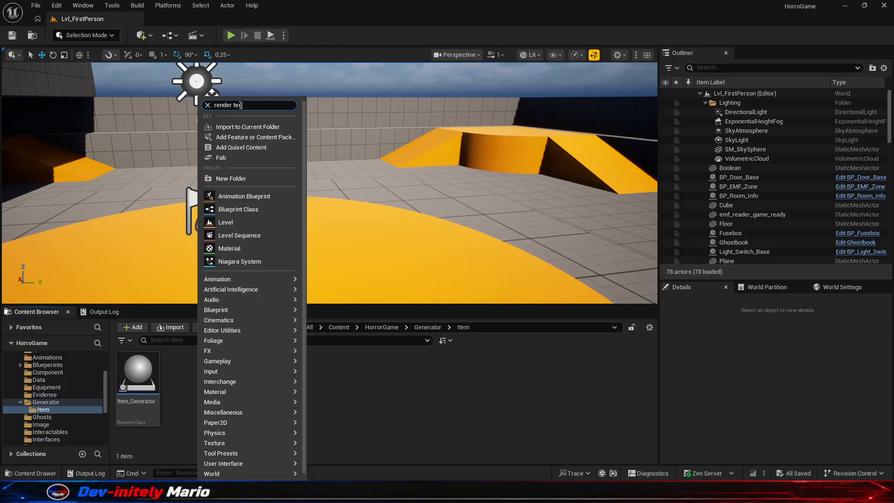
pyautogui.write('t')
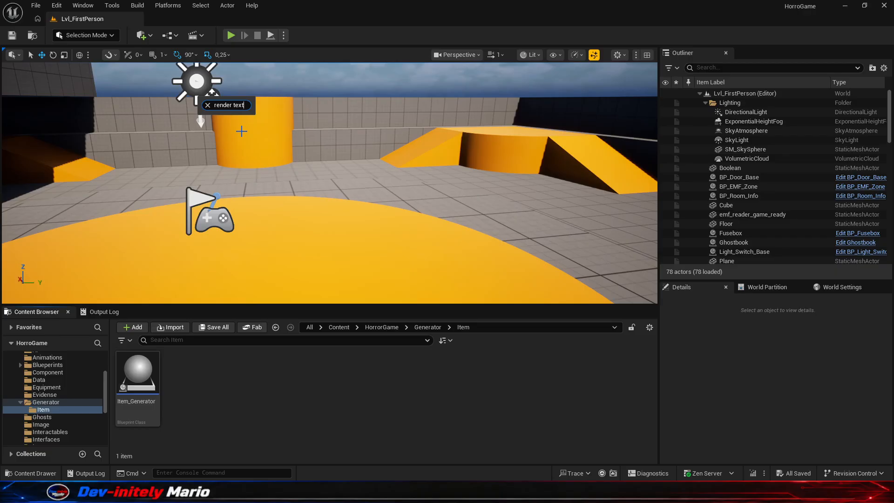
pyautogui.press('BackSpace')
pyautogui.press('BackSpace')
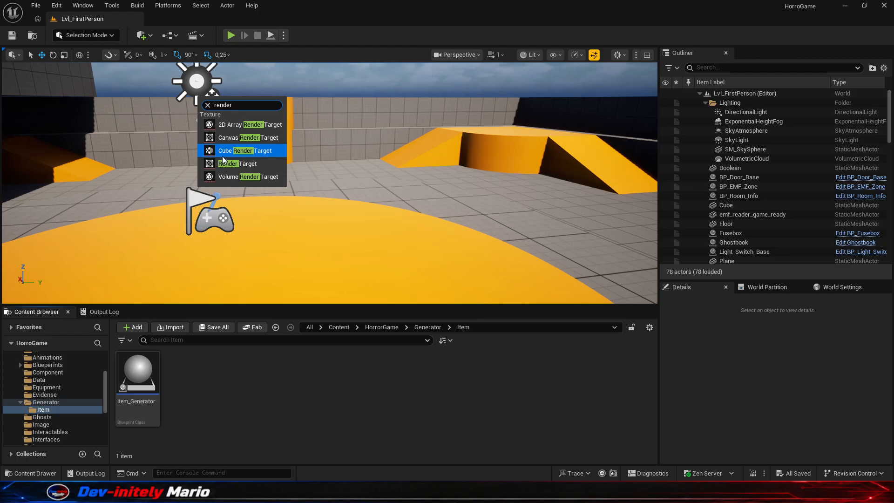
pyautogui.click(237, 163)
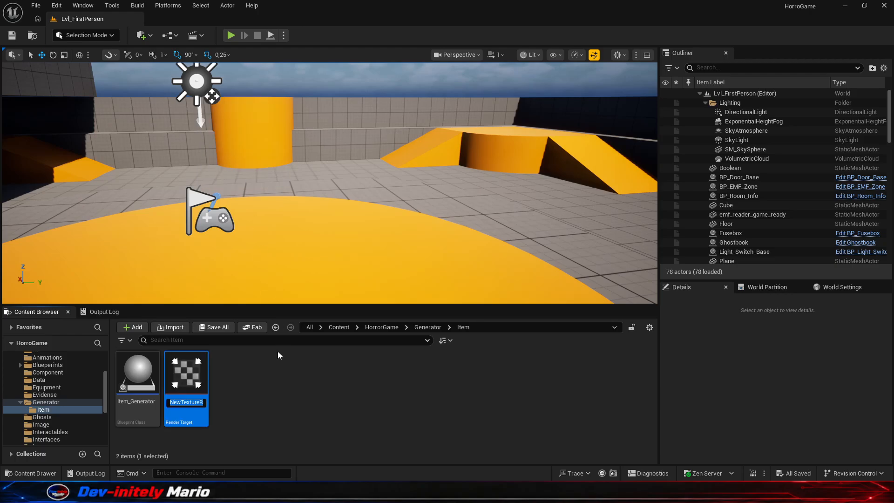
pyautogui.write('Preview')
pyautogui.press('Return')
# - Reopen the Item_Generator blueprint and look through the Camera component's properties for a render target setting
pyautogui.doubleClick(138, 372)
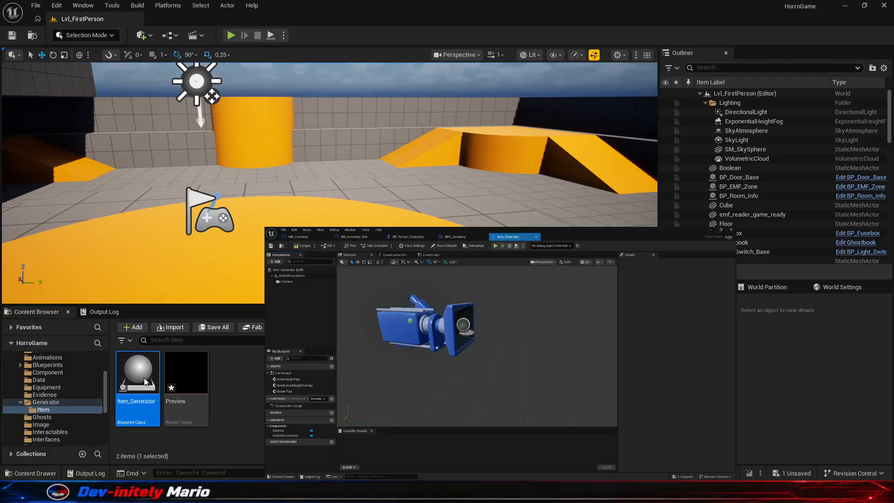
pyautogui.click(43, 103)
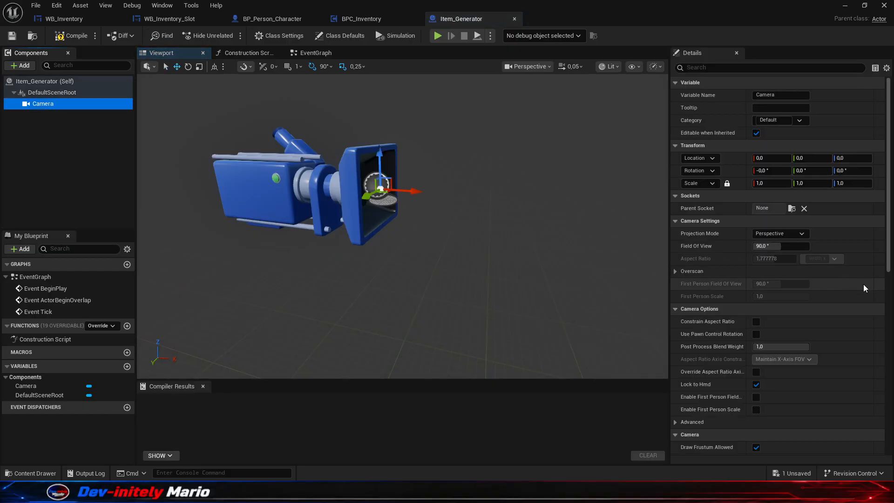
pyautogui.scroll(-2, 836, 320)
pyautogui.scroll(-10, 835, 320)
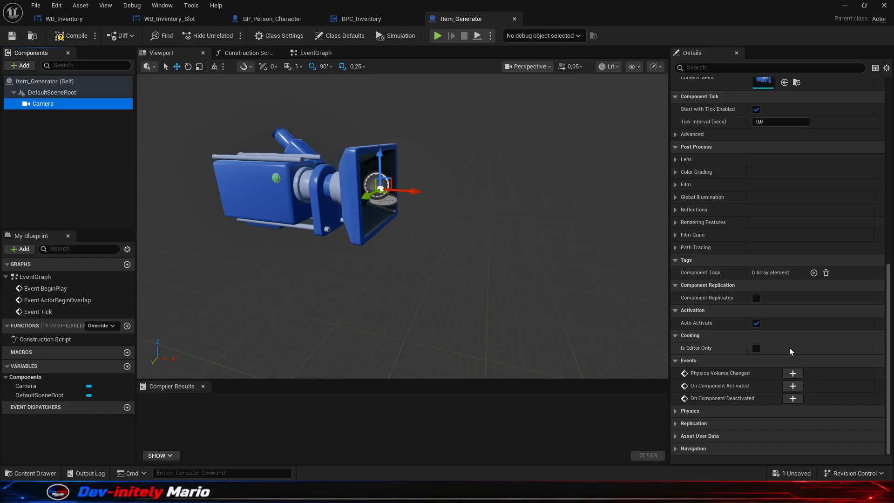
pyautogui.scroll(5, 736, 295)
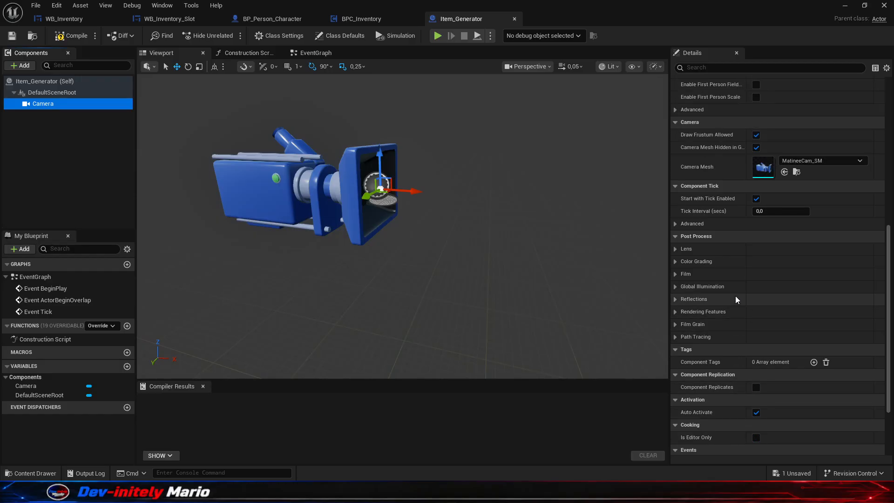
pyautogui.scroll(-3, 744, 304)
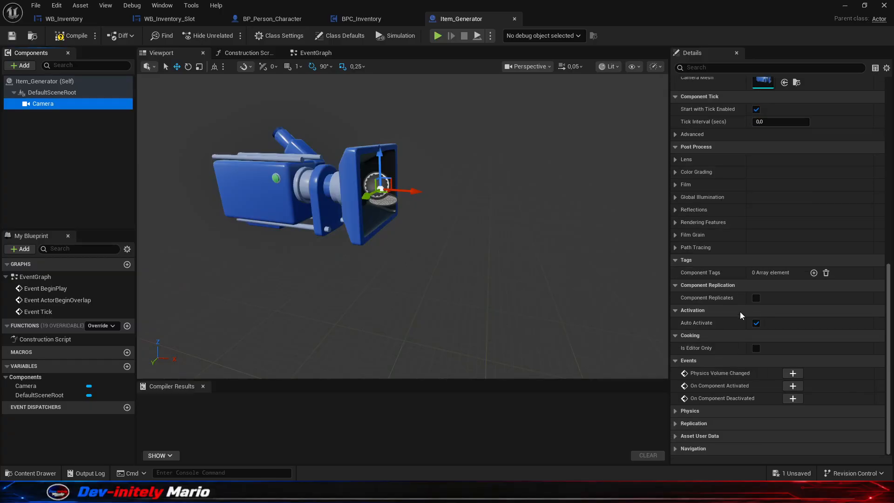
pyautogui.scroll(3, 742, 317)
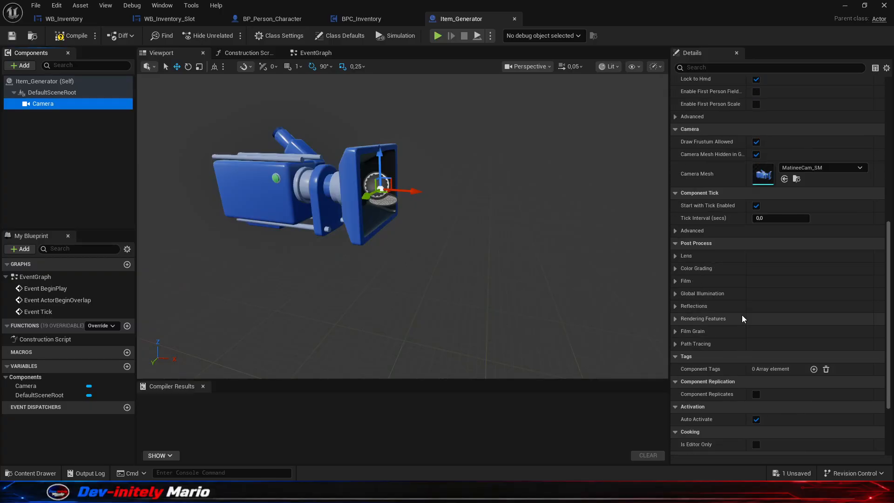
pyautogui.scroll(2, 746, 318)
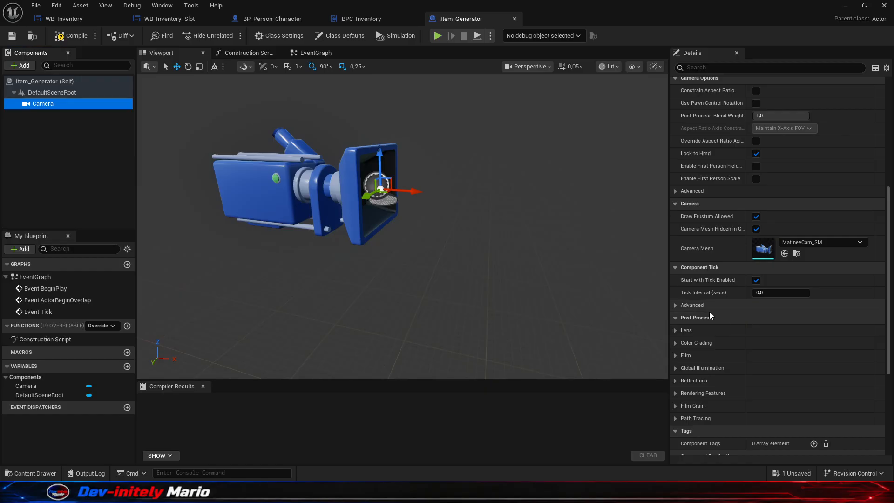
pyautogui.scroll(4, 744, 305)
pyautogui.scroll(2, 741, 277)
pyautogui.scroll(-5, 742, 279)
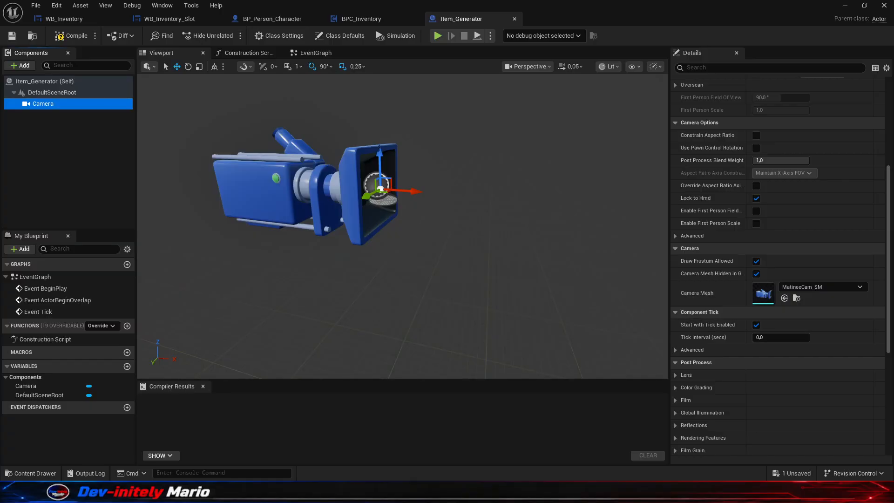
pyautogui.scroll(-2, 756, 141)
# - Delete the Camera component from Item_Generator and add a Scene Capture Component 2D in its place
pyautogui.click(54, 104)
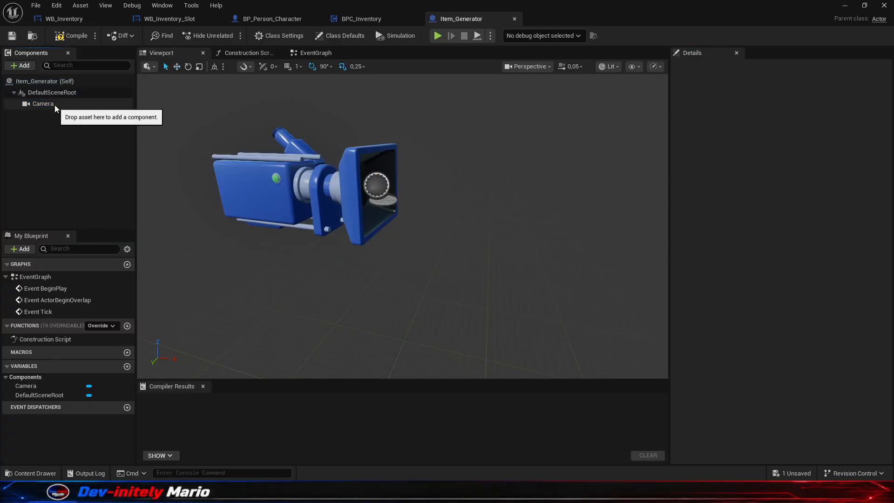
pyautogui.press('Delete')
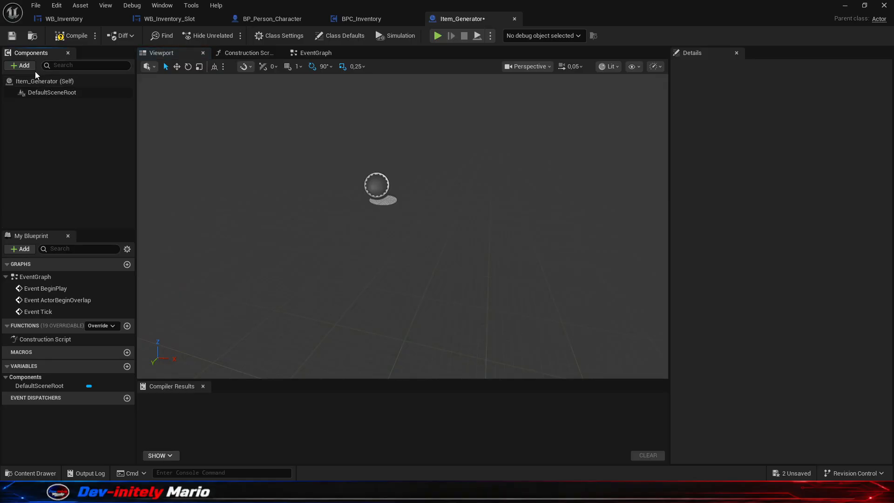
pyautogui.click(33, 69)
pyautogui.write('scene')
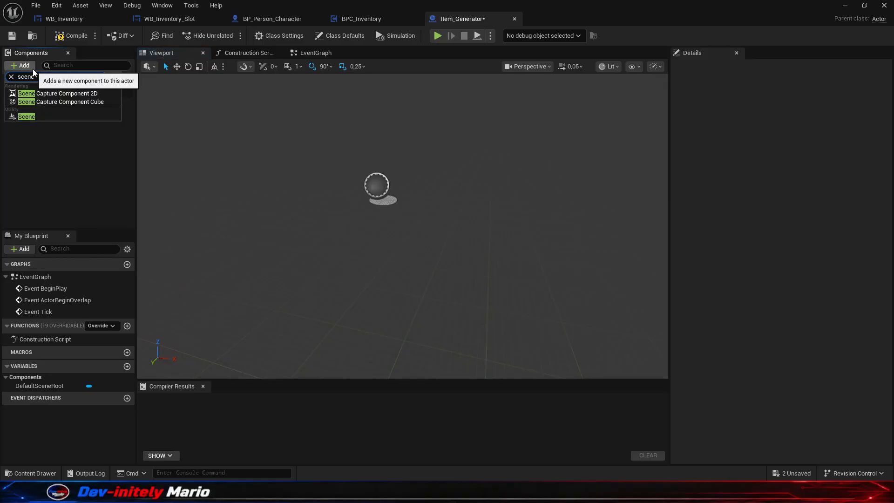
pyautogui.click(73, 93)
pyautogui.click(117, 173)
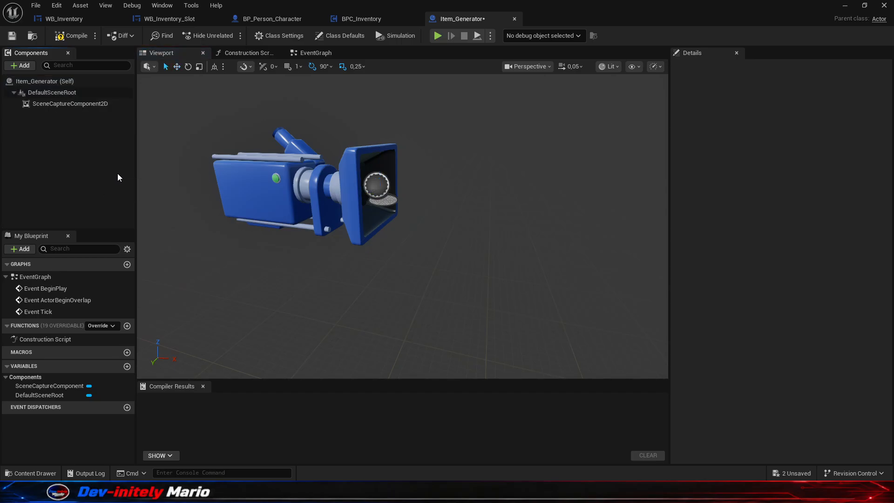
# - Assign the Preview render target from the Generator/Item folder as the Texture Target of SceneCaptureComponent2D
pyautogui.click(70, 104)
pyautogui.scroll(-7, 753, 301)
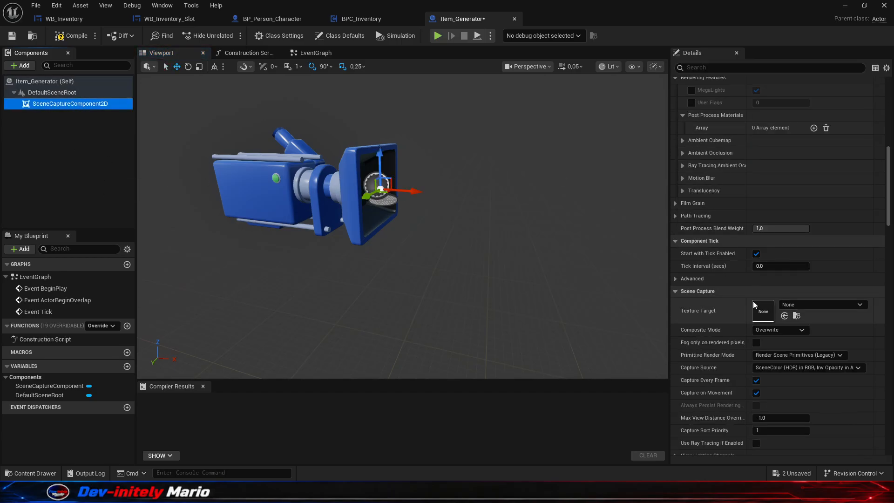
pyautogui.click(786, 271)
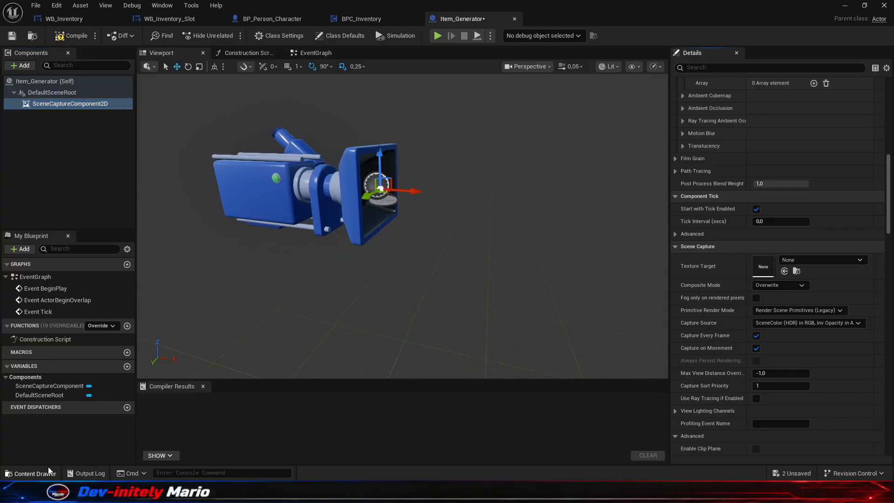
pyautogui.click(35, 473)
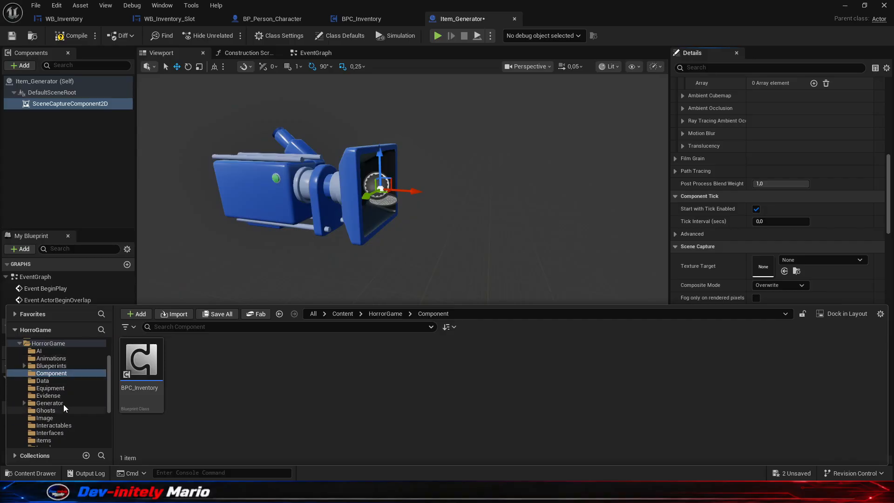
pyautogui.click(60, 404)
pyautogui.doubleClick(141, 359)
pyautogui.click(183, 371)
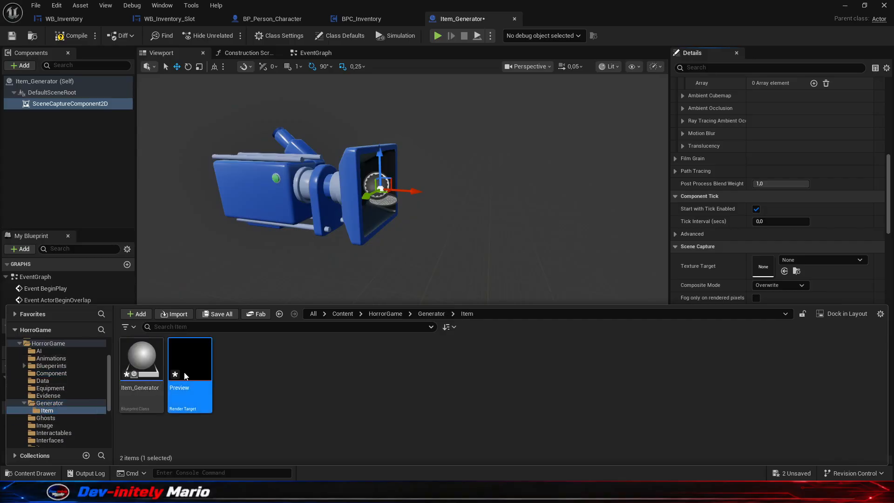
pyautogui.click(785, 271)
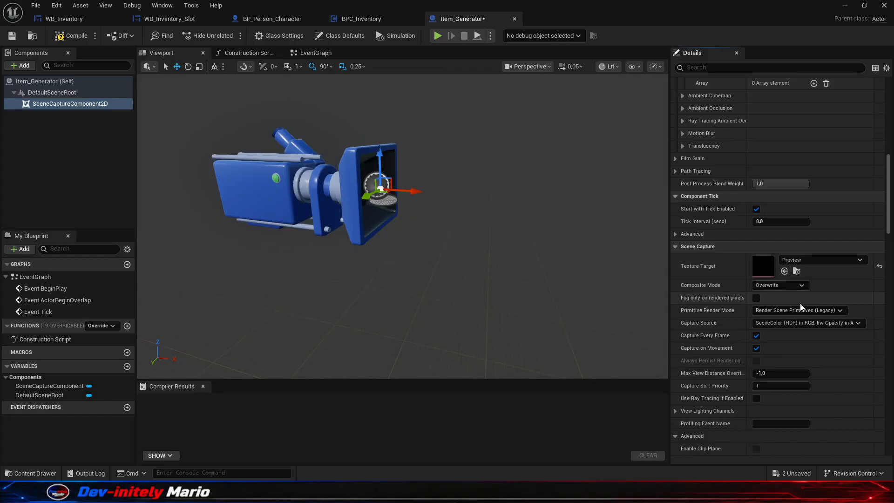
# - Add a Plane component under DefaultSceneRoot in the Item_Generator blueprint
pyautogui.scroll(-5, 485, 280)
pyautogui.moveTo(466, 273); pyautogui.dragTo(443, 259, button='right')
pyautogui.scroll(4, 455, 261)
pyautogui.click(69, 154)
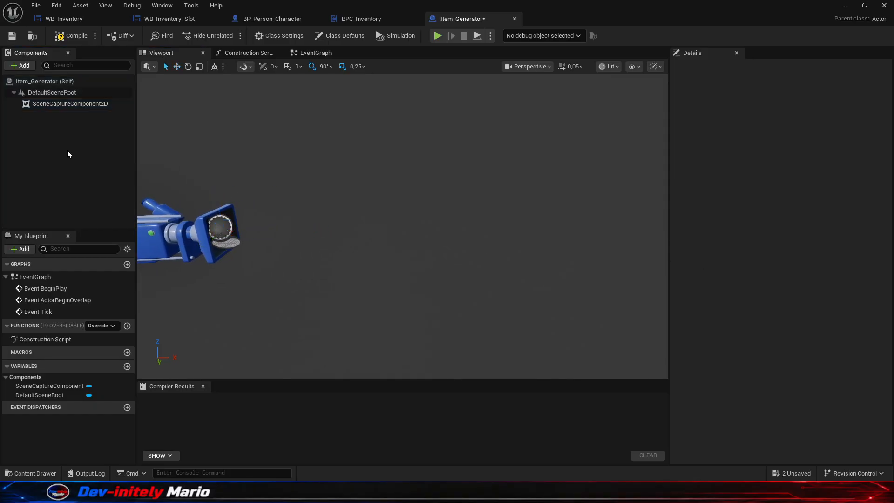
pyautogui.click(65, 92)
pyautogui.click(21, 65)
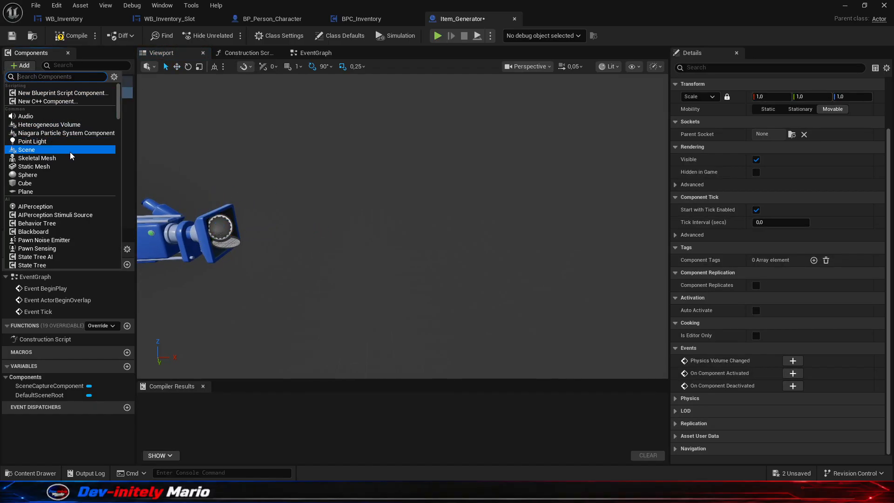
pyautogui.write('pol')
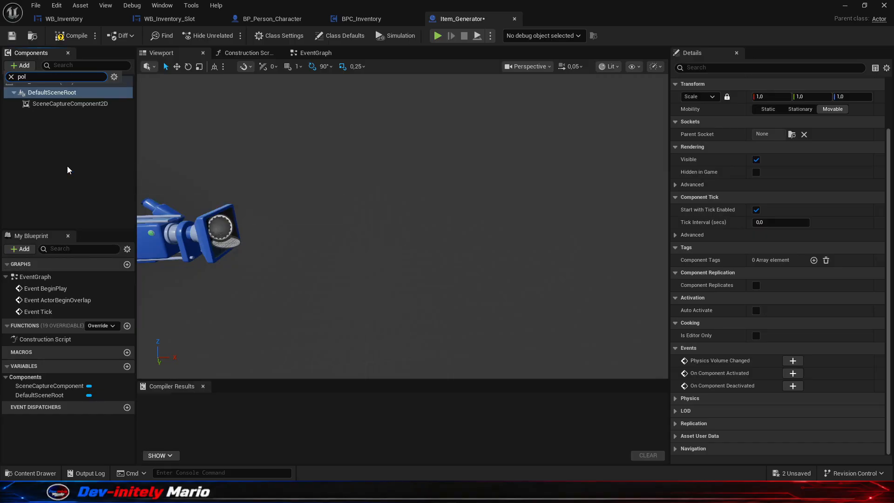
pyautogui.write('lane')
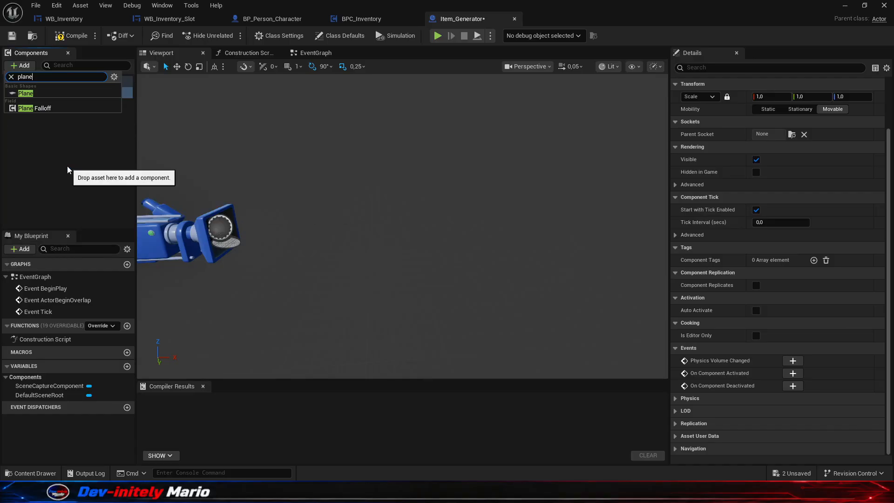
pyautogui.press('Return')
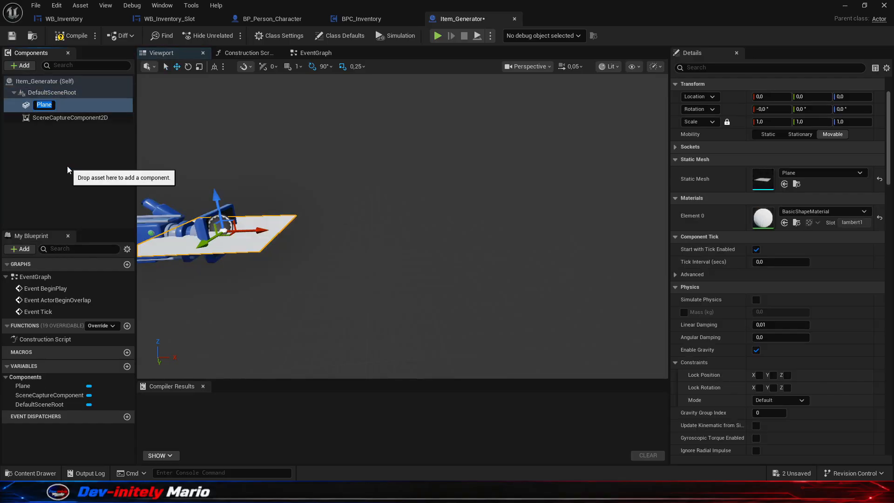
# - Move the plane about 277 units along X in front of the capture camera and rotate it 90° about Y to face the camera
pyautogui.moveTo(257, 235); pyautogui.dragTo(550, 222)
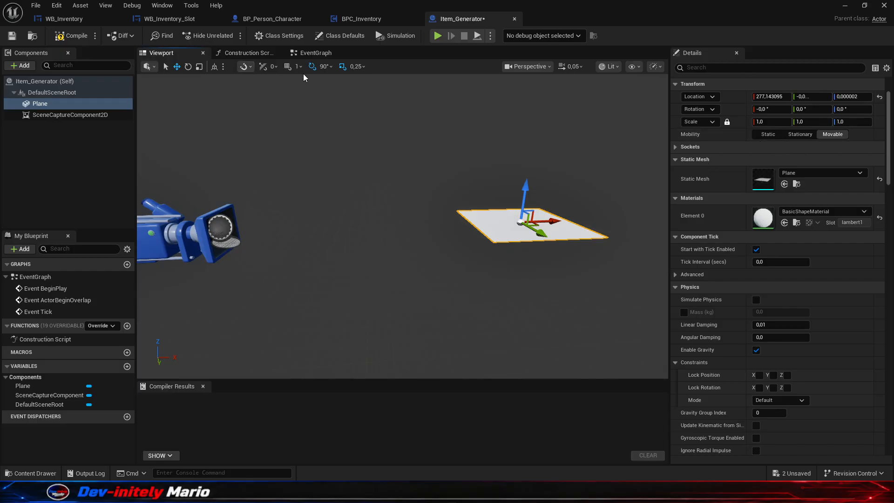
pyautogui.click(189, 66)
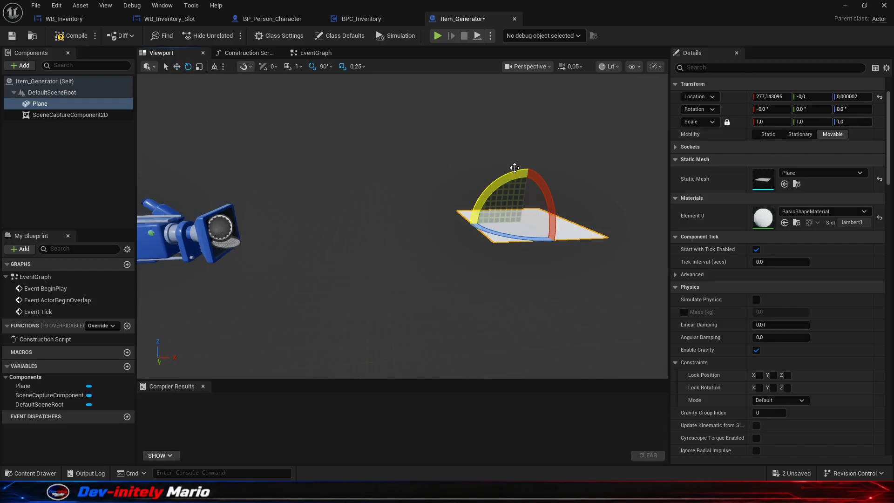
pyautogui.moveTo(517, 169); pyautogui.dragTo(440, 144)
pyautogui.moveTo(441, 144)
pyautogui.mouseDown(button='right')
pyautogui.moveTo(508, 174)
pyautogui.moveTo(426, 170)
pyautogui.moveTo(498, 182)
pyautogui.moveTo(450, 179)
pyautogui.moveTo(517, 177)
pyautogui.moveTo(479, 203)
pyautogui.moveTo(433, 154)
pyautogui.mouseUp(button='right')
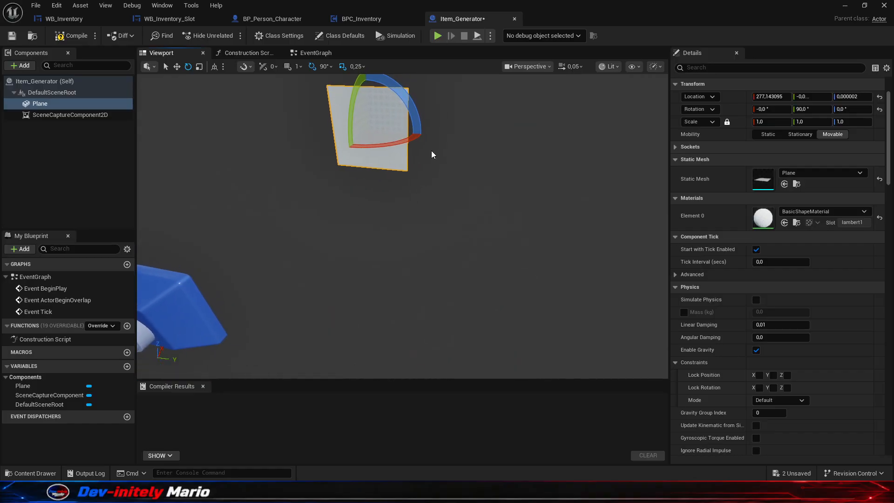
# - Inspect the scene capture component's setup, check the Preview render target in the level editor, and return to the Item_Generator blueprint
pyautogui.click(182, 284)
pyautogui.moveTo(476, 278); pyautogui.dragTo(395, 276, button='right')
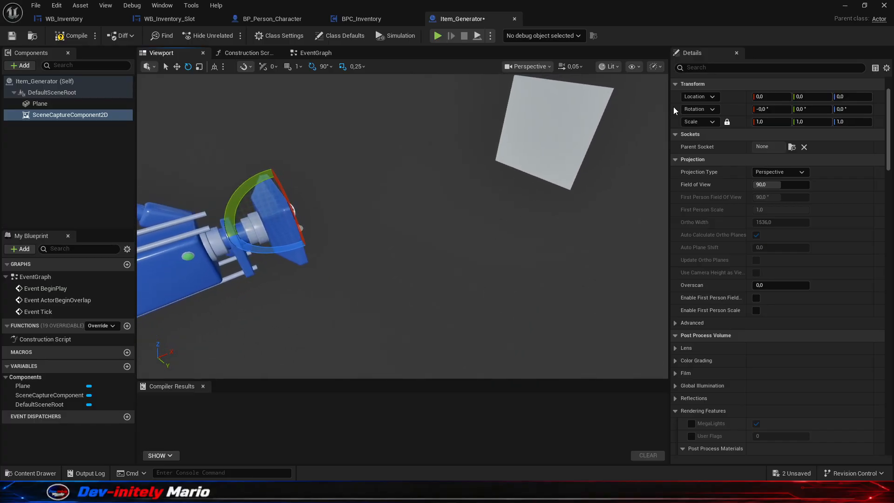
pyautogui.click(847, 5)
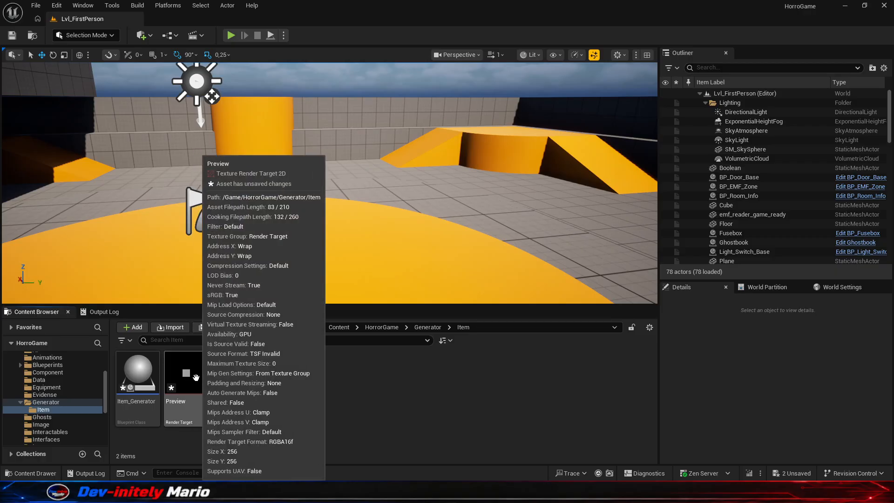
pyautogui.doubleClick(135, 376)
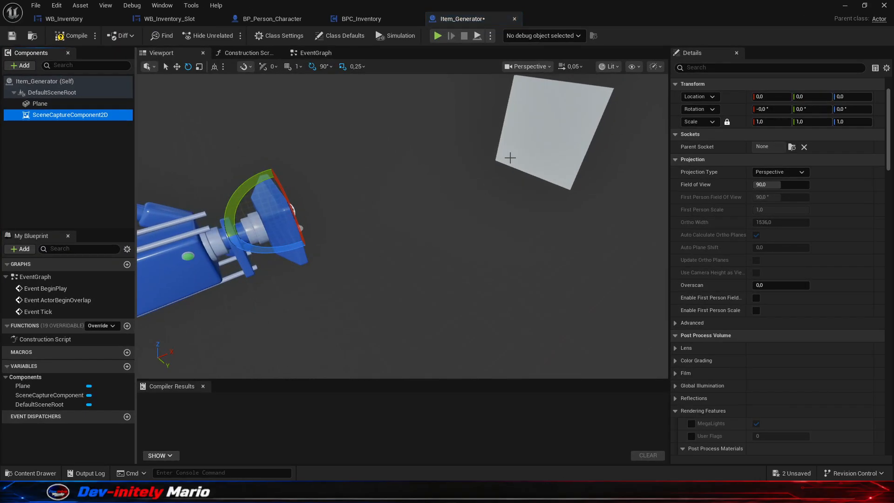
# - Set the Field of View of SceneCaptureComponent2D to 15 so the capture narrows onto the plane
pyautogui.click(523, 148)
pyautogui.moveTo(505, 171); pyautogui.dragTo(467, 154, button='right')
pyautogui.press('s')
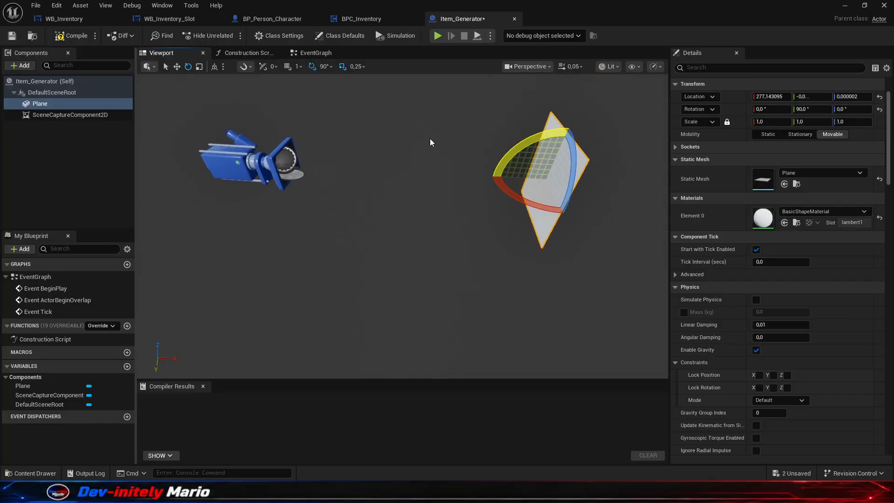
pyautogui.click(259, 163)
pyautogui.click(768, 187)
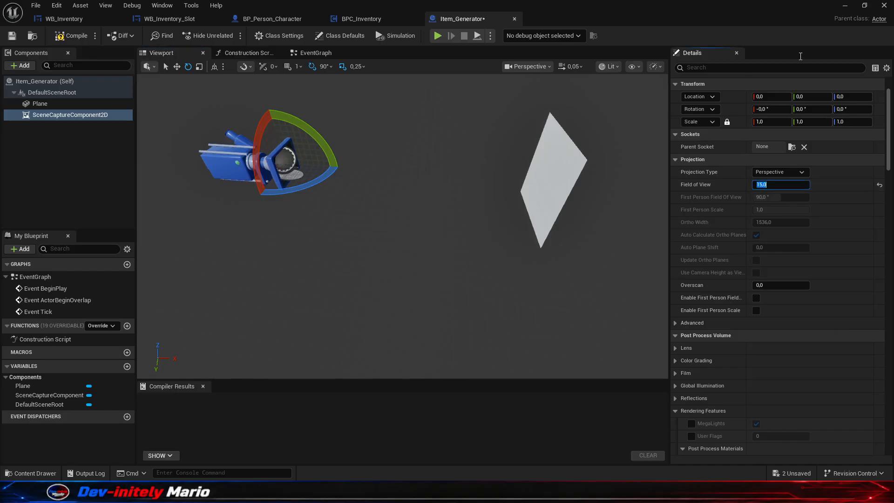
# - Check how the Preview render target thumbnail looks in the level editor and reopen Item_Generator
pyautogui.click(845, 6)
pyautogui.click(327, 393)
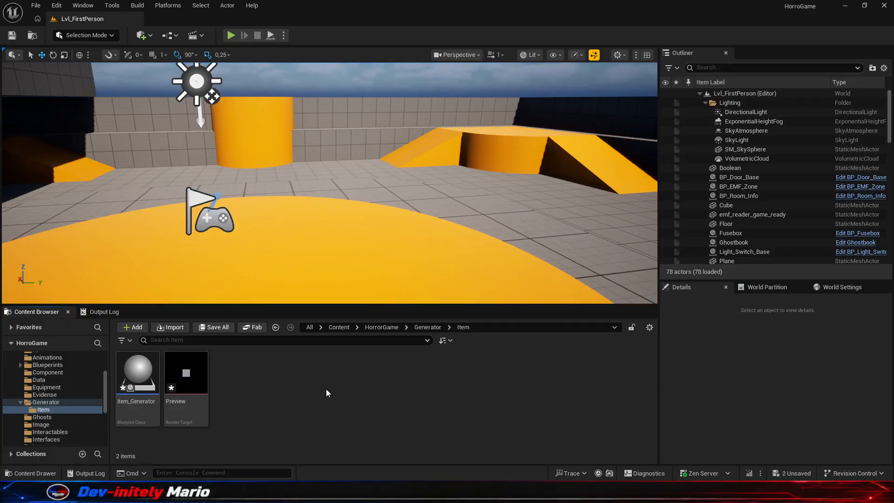
pyautogui.click(204, 390)
pyautogui.click(244, 390)
pyautogui.doubleClick(139, 384)
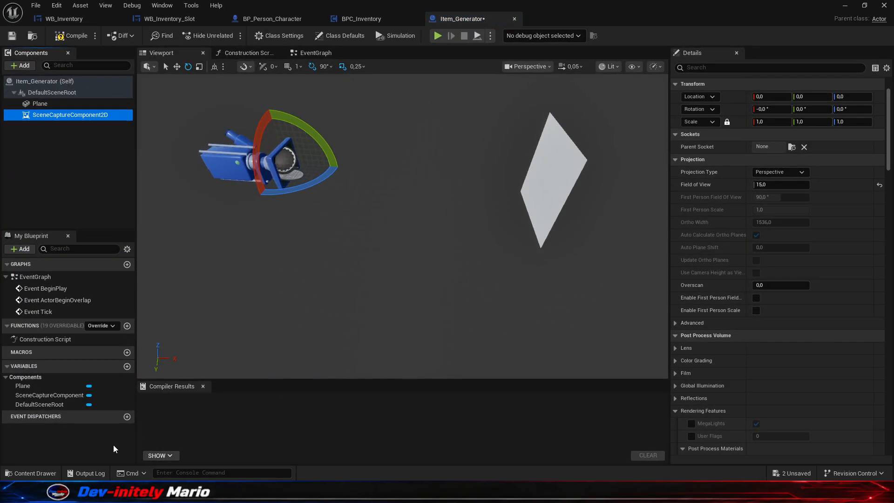
# - Add the flashlight static mesh named scene from Fab/Flashlight/scene/StaticMeshes to the blueprint as a child of SceneCaptureComponent2D
pyautogui.click(33, 474)
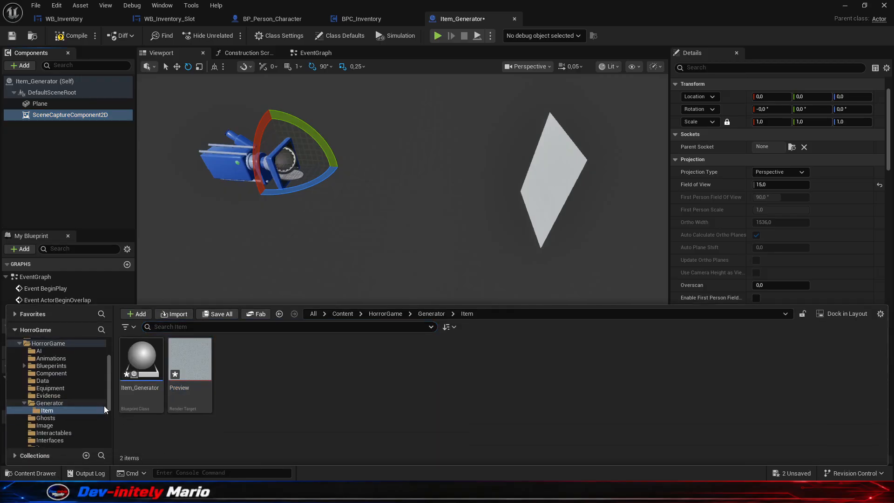
pyautogui.scroll(-3, 63, 393)
pyautogui.scroll(-2, 58, 416)
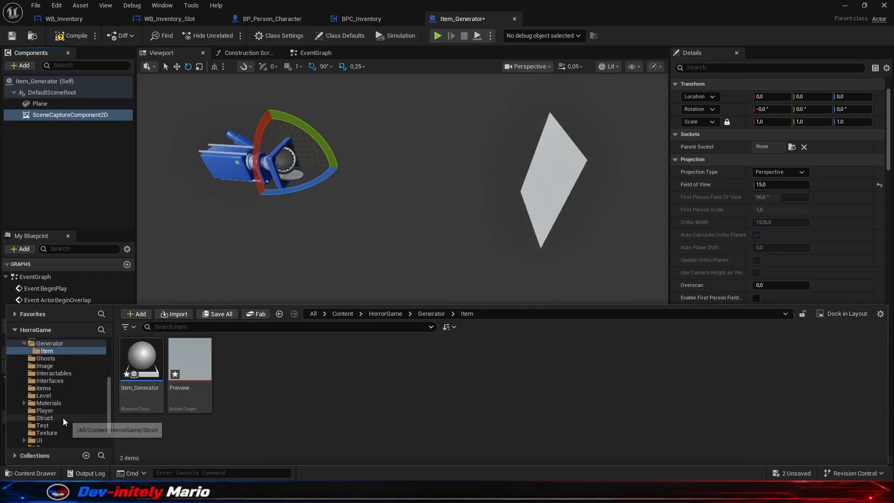
pyautogui.scroll(5, 66, 382)
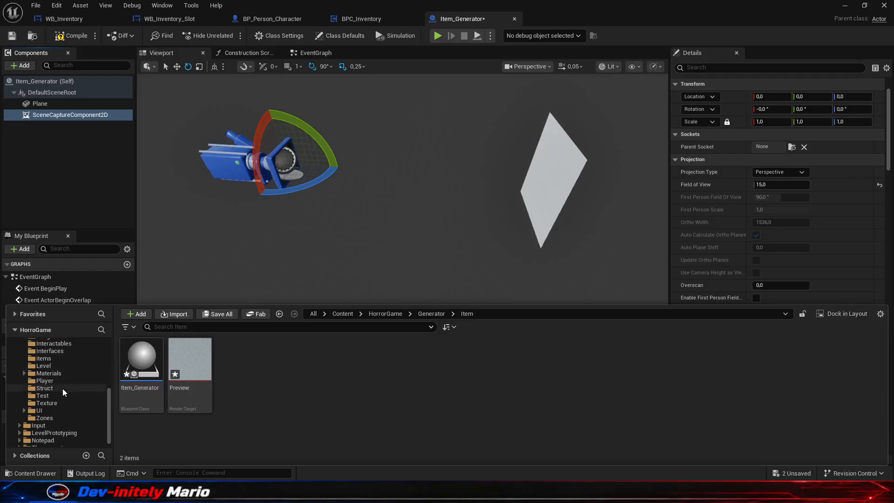
pyautogui.scroll(3, 62, 384)
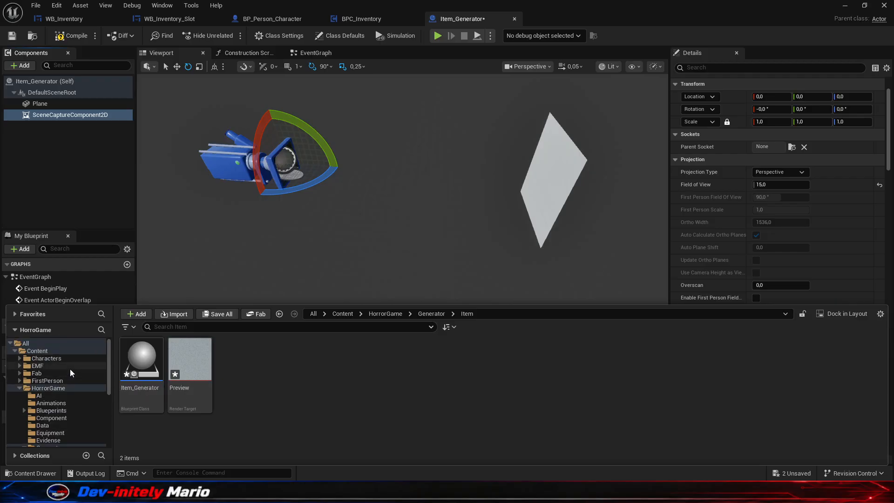
pyautogui.click(21, 371)
pyautogui.scroll(-2, 77, 399)
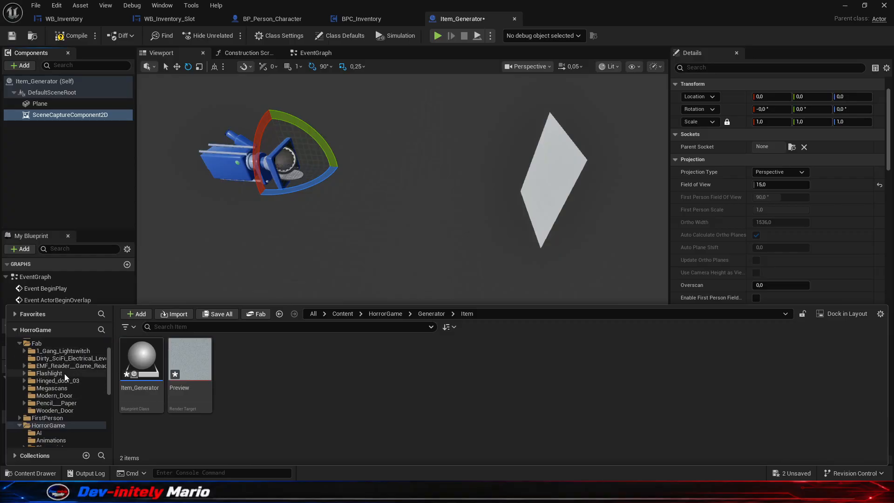
pyautogui.click(64, 373)
pyautogui.doubleClick(141, 359)
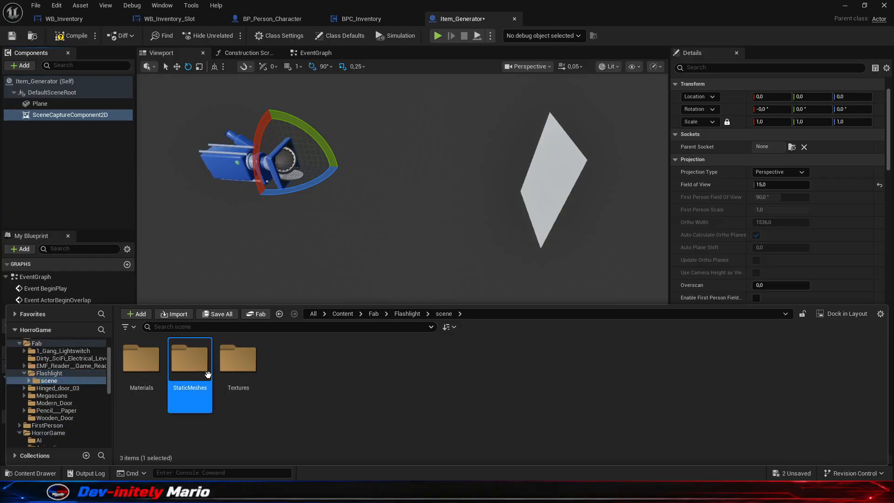
pyautogui.doubleClick(190, 359)
pyautogui.moveTo(141, 361); pyautogui.dragTo(261, 200)
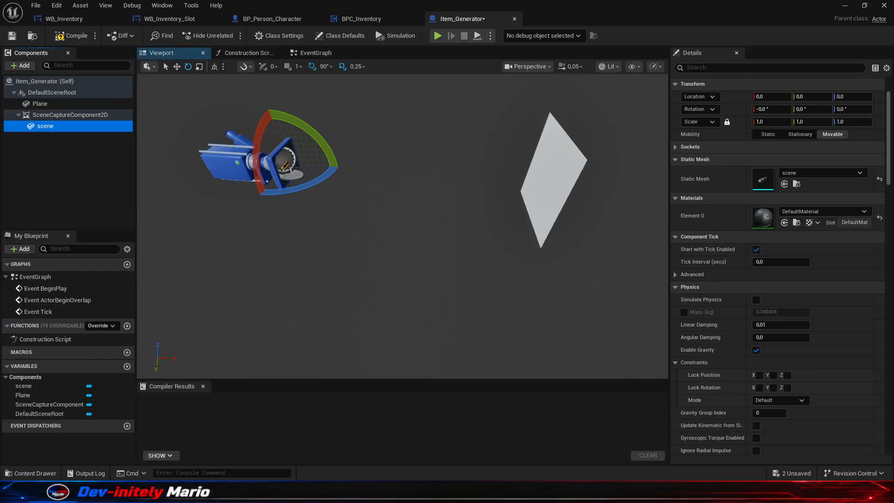
# - Move the flashlight mesh in front of the plane, to about X 235, Y 7.8, Z 7.1
pyautogui.click(176, 66)
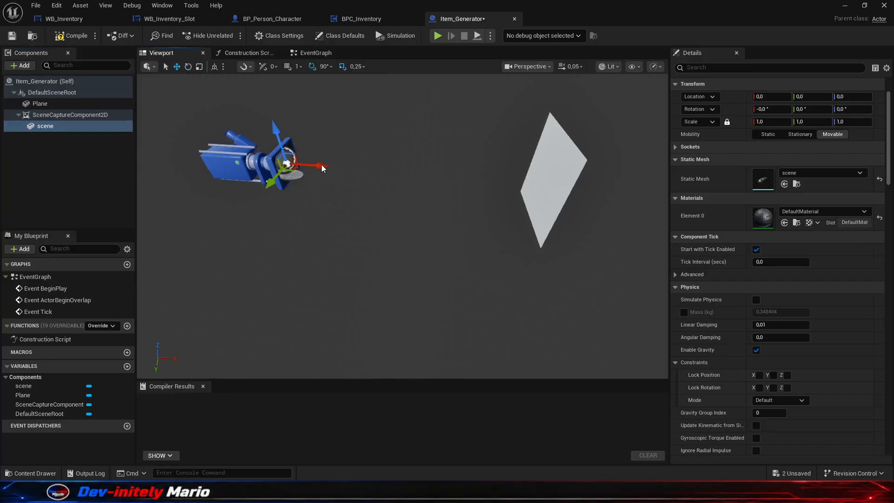
pyautogui.moveTo(320, 171); pyautogui.dragTo(338, 171, button='right')
pyautogui.moveTo(280, 174); pyautogui.dragTo(496, 186)
pyautogui.press('w')
pyautogui.moveTo(475, 185); pyautogui.dragTo(657, 179, button='right')
pyautogui.press('a')
pyautogui.moveTo(440, 187)
pyautogui.mouseDown(button='right')
pyautogui.moveTo(427, 191)
pyautogui.moveTo(433, 172)
pyautogui.mouseUp(button='right')
pyautogui.press('w')
pyautogui.moveTo(413, 181); pyautogui.dragTo(435, 179)
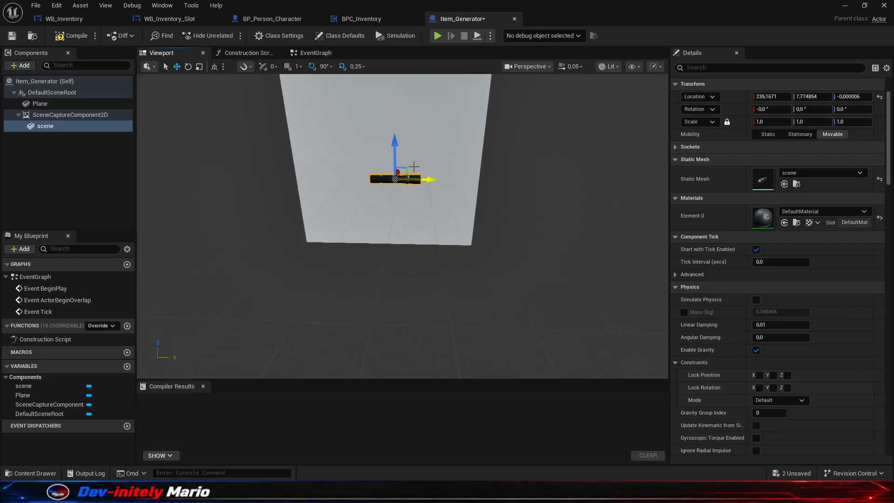
pyautogui.moveTo(397, 143); pyautogui.dragTo(394, 123)
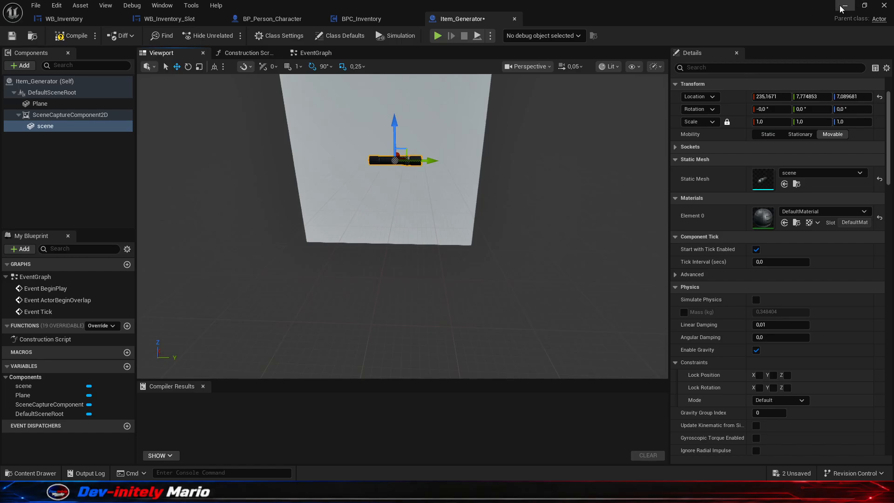
# - Check the flashlight's framing in the Preview render target thumbnail and go back to the blueprint editor
pyautogui.click(845, 5)
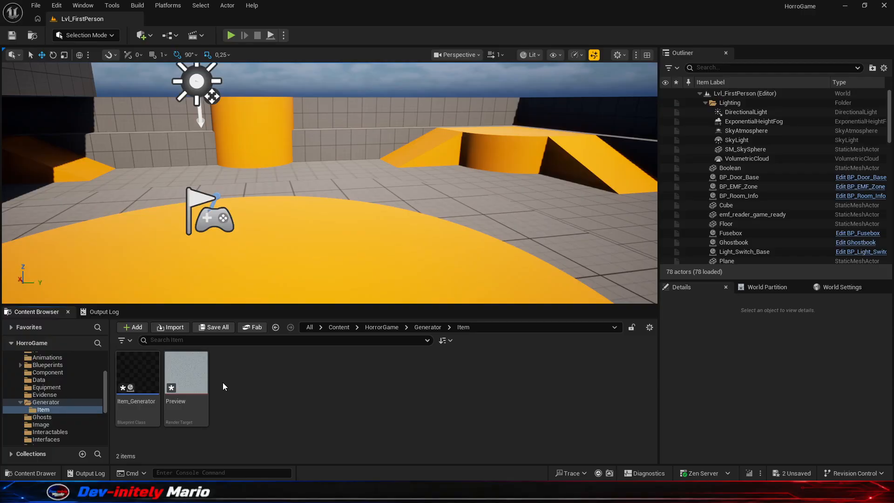
pyautogui.click(204, 381)
pyautogui.click(286, 382)
pyautogui.moveTo(612, 494)
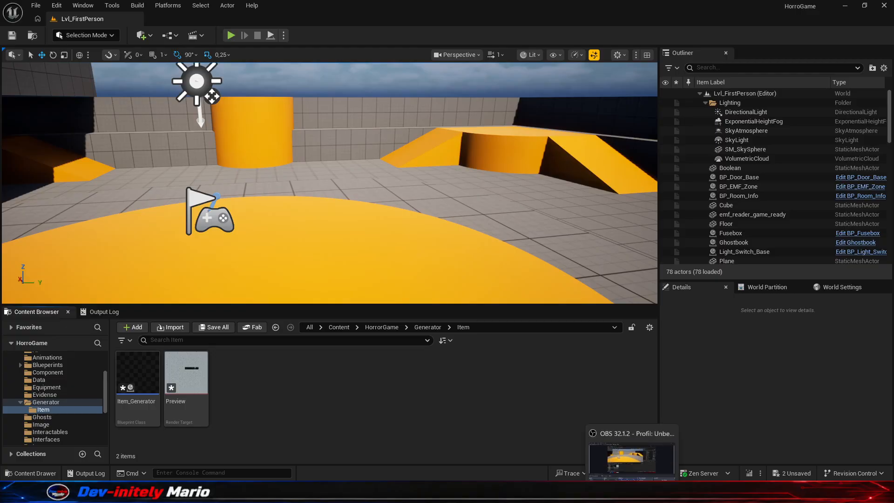
pyautogui.click(631, 457)
# - Shift the flashlight mesh to about Y 2.6, Z 6.3 and scale it uniformly to 1.5
pyautogui.moveTo(429, 161); pyautogui.dragTo(414, 161)
pyautogui.moveTo(375, 121); pyautogui.dragTo(378, 124)
pyautogui.press('d')
pyautogui.moveTo(388, 140); pyautogui.dragTo(243, 141, button='right')
pyautogui.click(770, 122)
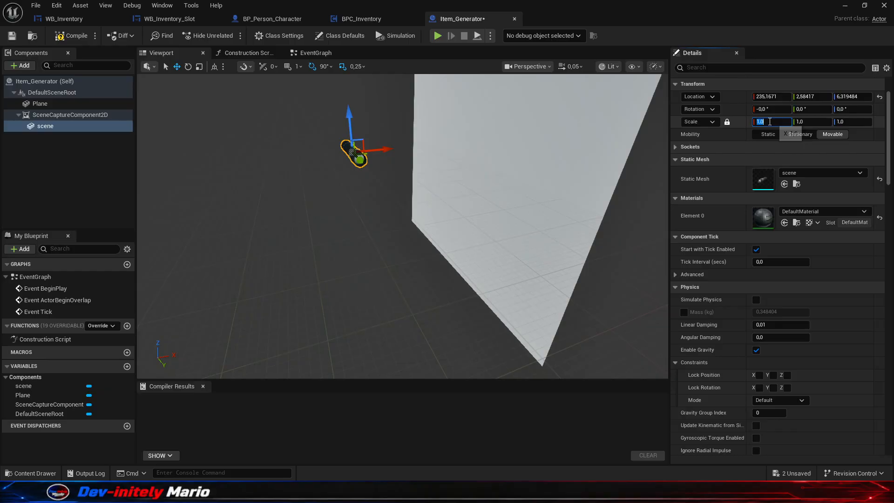
pyautogui.write('1,5')
pyautogui.press('Return')
# - View the enlarged flashlight against the plane and return to the level editor to check the Preview thumbnail
pyautogui.moveTo(380, 248); pyautogui.dragTo(433, 240, button='right')
pyautogui.press('a')
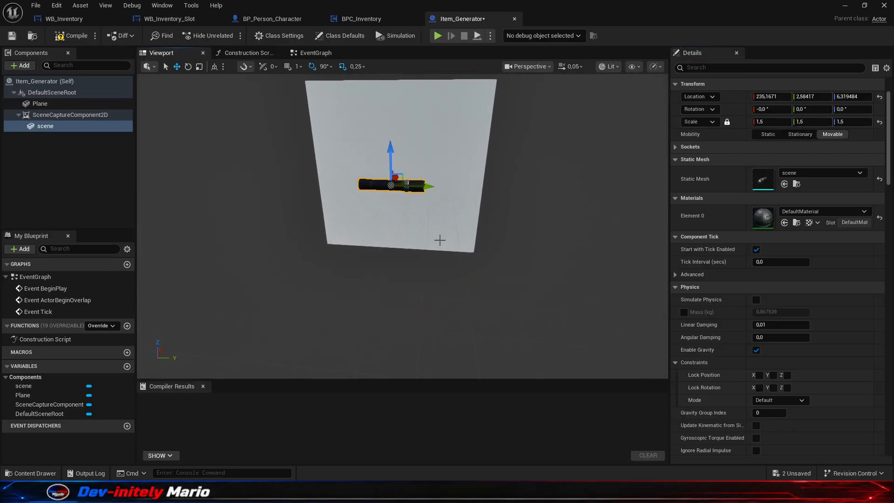
pyautogui.click(558, 225)
pyautogui.click(845, 5)
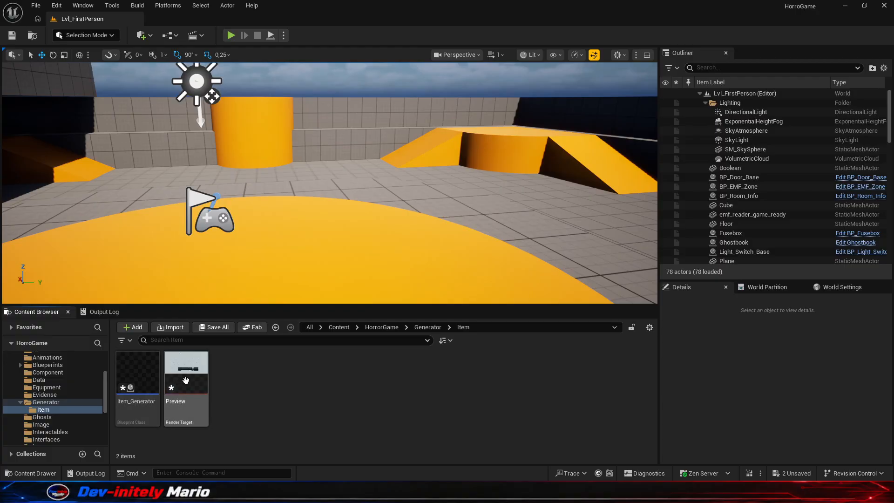
# - Open the Preview render target and move the plane to about X 251.5, Y 0, Z 0 to fill the capture's background
pyautogui.click(196, 387)
pyautogui.doubleClick(195, 387)
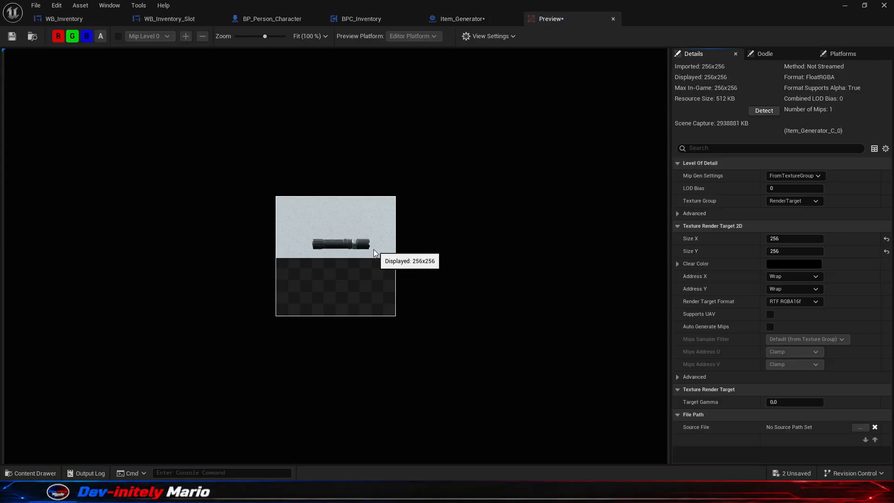
pyautogui.click(459, 22)
pyautogui.moveTo(466, 240); pyautogui.dragTo(479, 212, button='right')
pyautogui.click(466, 240)
pyautogui.moveTo(506, 204); pyautogui.dragTo(442, 213)
pyautogui.click(538, 26)
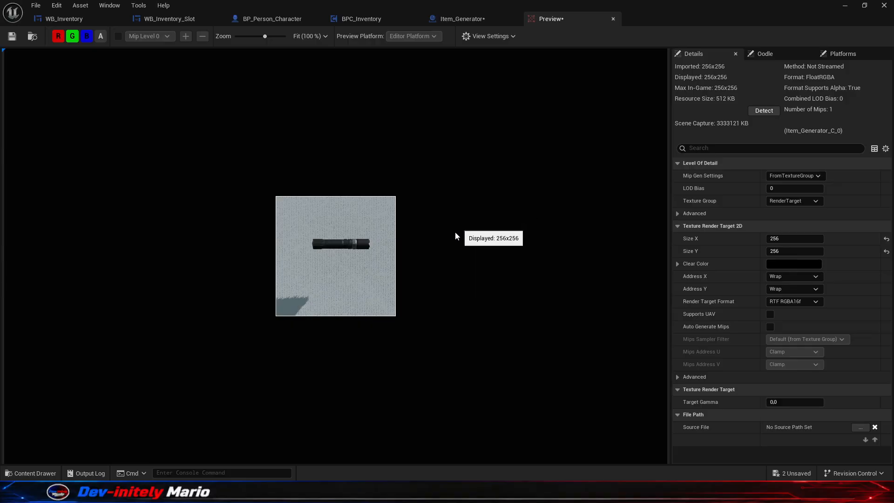
# - Center the flashlight mesh in the Preview capture by moving it to about X 235.2, Y 1.0, Z -1.4
pyautogui.click(445, 18)
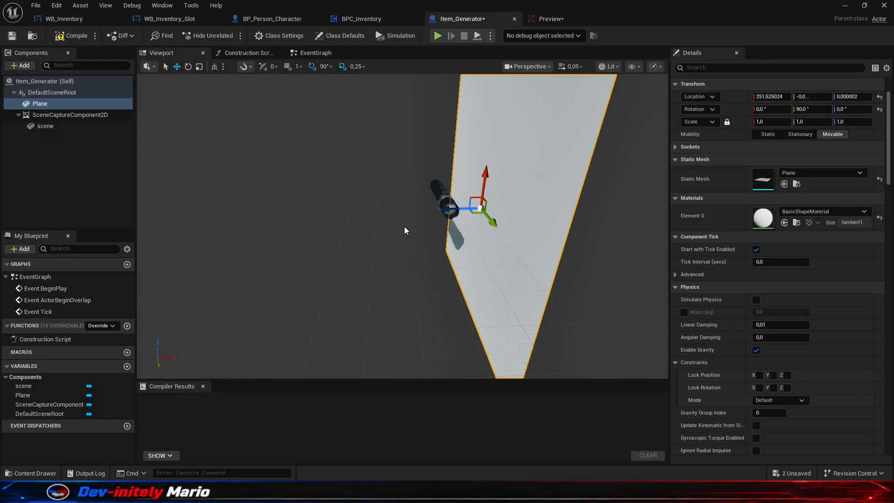
pyautogui.click(440, 192)
pyautogui.moveTo(443, 164); pyautogui.dragTo(443, 183)
pyautogui.click(549, 19)
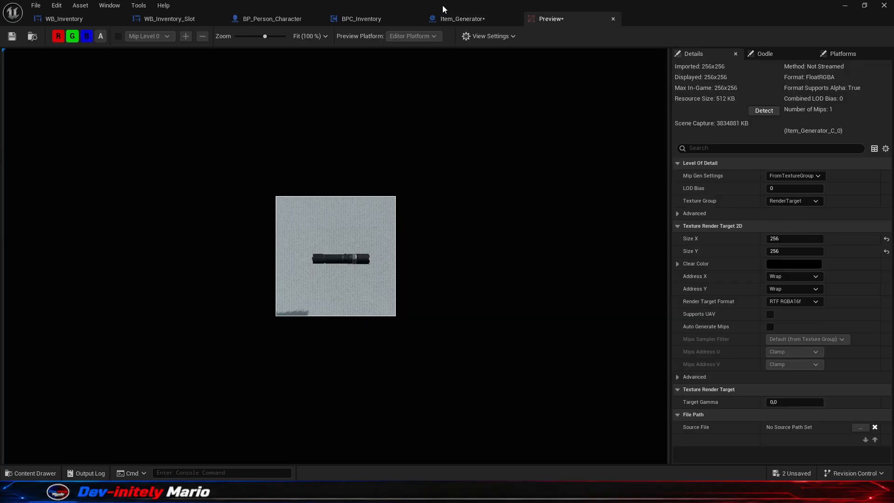
pyautogui.click(456, 18)
pyautogui.moveTo(442, 223)
pyautogui.mouseDown(button='right')
pyautogui.moveTo(429, 237)
pyautogui.moveTo(447, 236)
pyautogui.mouseUp(button='right')
pyautogui.moveTo(460, 226); pyautogui.dragTo(455, 225)
pyautogui.click(543, 20)
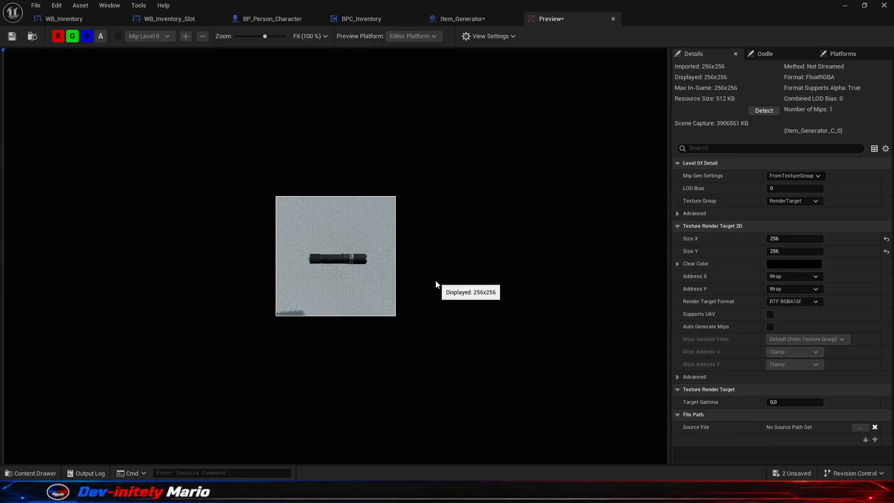
# - Create a static texture from the Preview render target and name it Icon_Flashlight
pyautogui.click(844, 7)
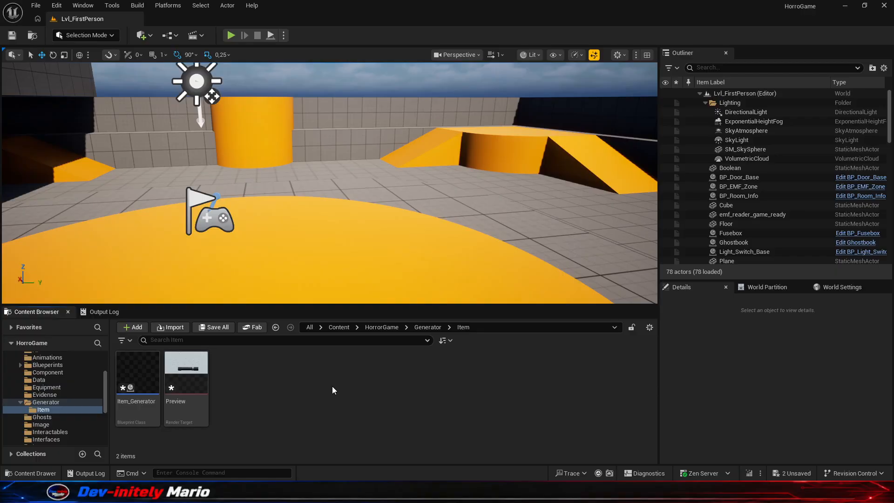
pyautogui.rightClick(187, 387)
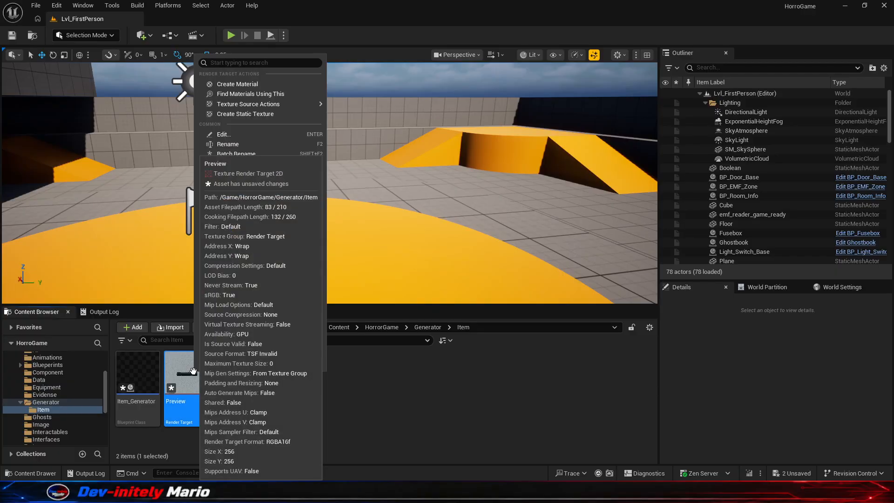
pyautogui.click(295, 115)
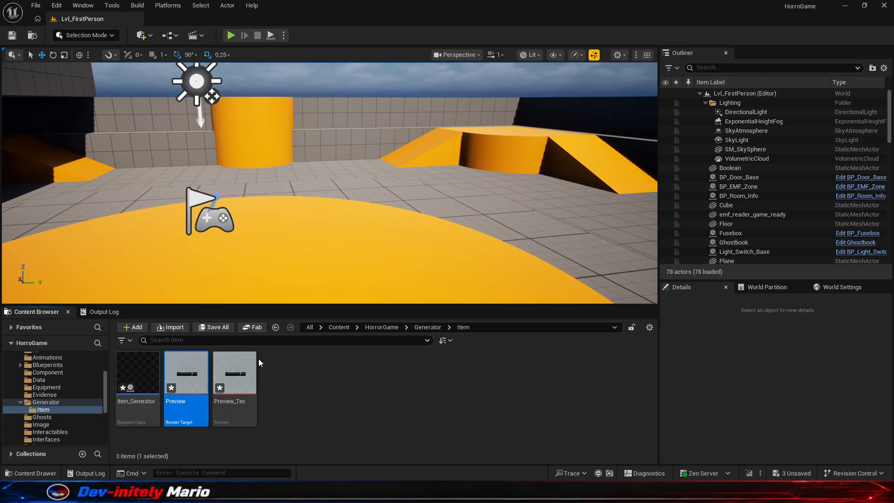
pyautogui.write('Icon_Flashlight')
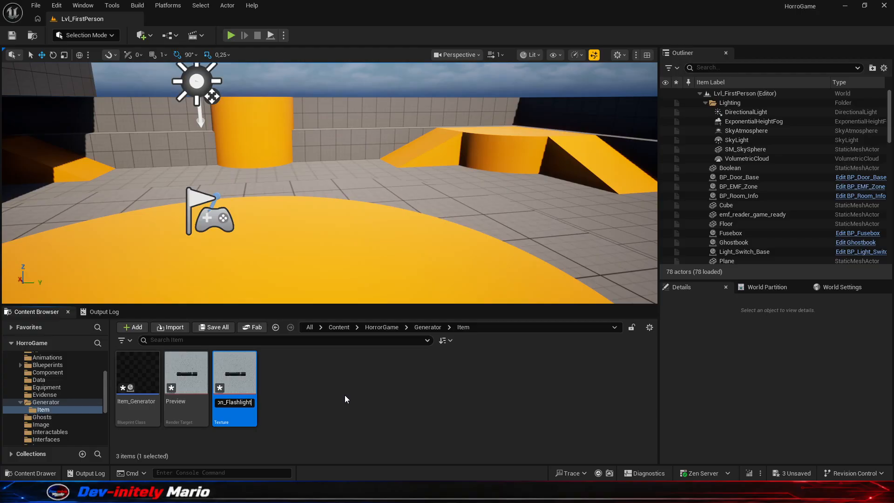
pyautogui.press('Return')
pyautogui.click(302, 418)
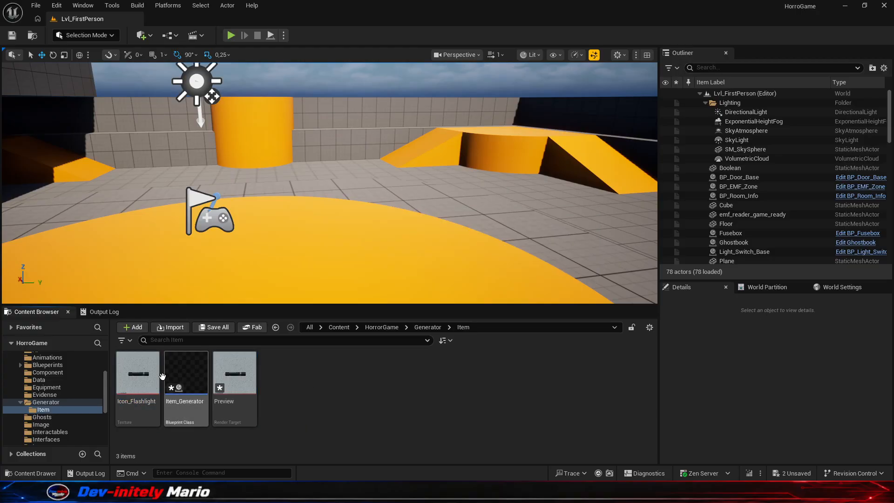
# - Create a new folder named Icon inside HorrorGame's Texture folder and open it
pyautogui.scroll(3, 79, 387)
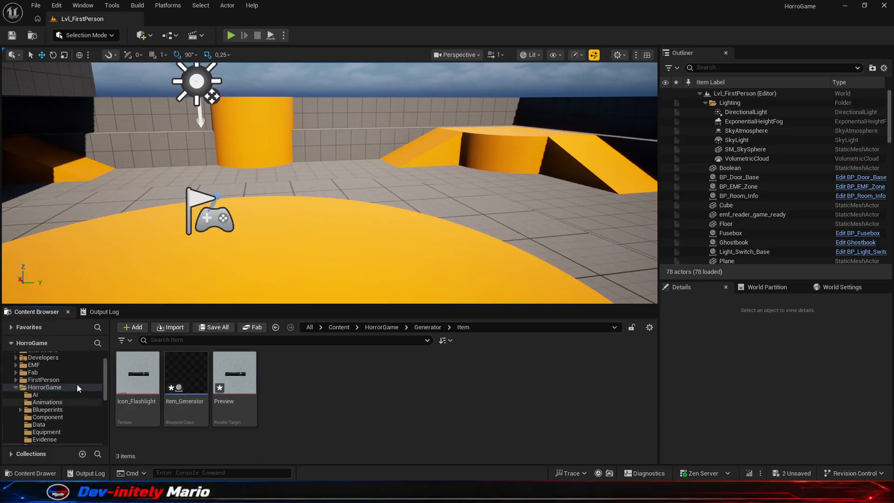
pyautogui.click(59, 389)
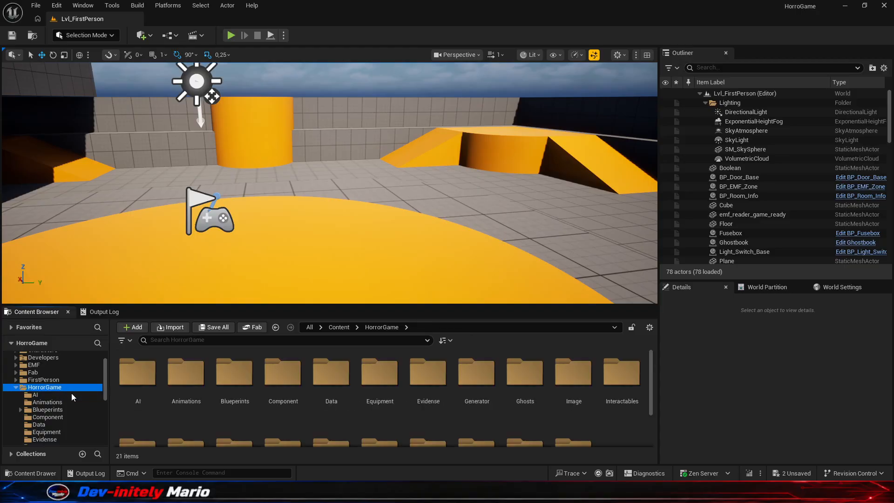
pyautogui.scroll(-2, 415, 384)
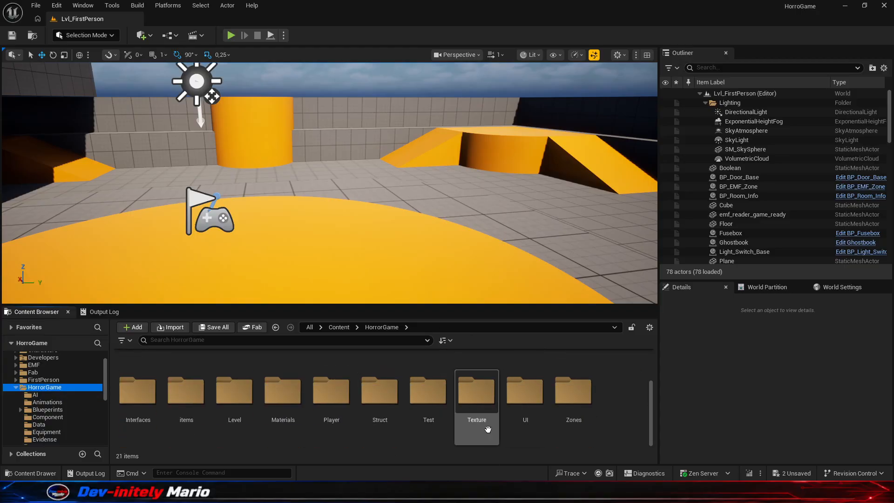
pyautogui.doubleClick(483, 393)
pyautogui.rightClick(435, 406)
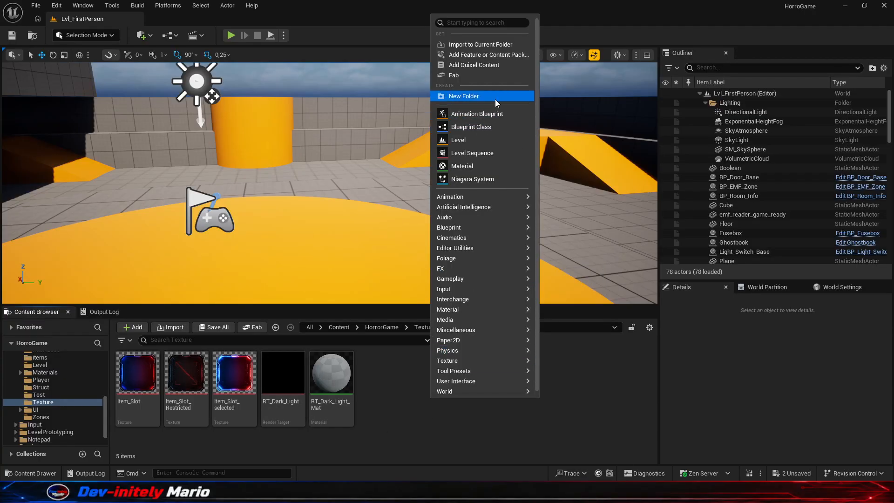
pyautogui.click(483, 96)
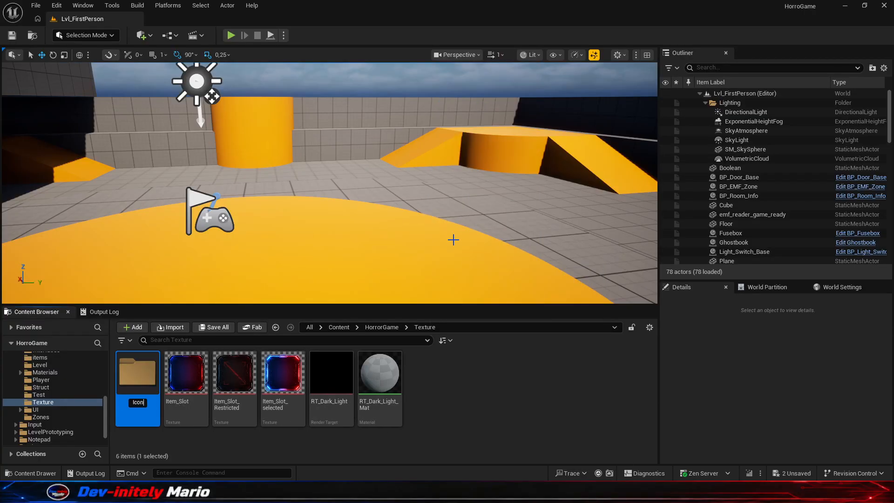
pyautogui.doubleClick(150, 379)
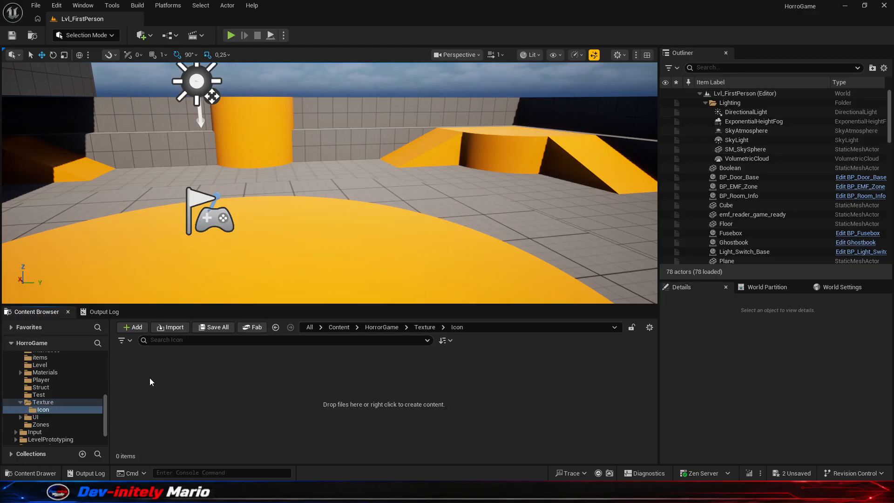
# - Move the Icon_Flashlight texture from the Generator/Item folder into the Texture/Icon folder
pyautogui.scroll(2, 42, 383)
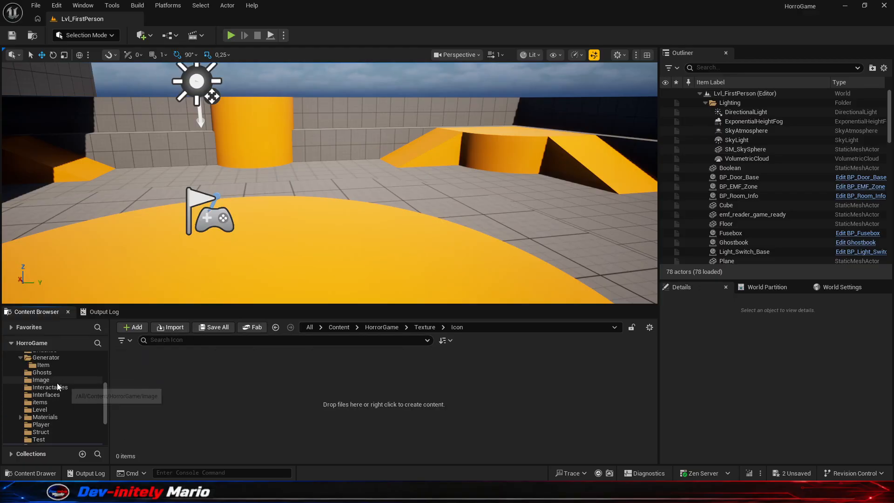
pyautogui.click(43, 365)
pyautogui.scroll(-3, 45, 398)
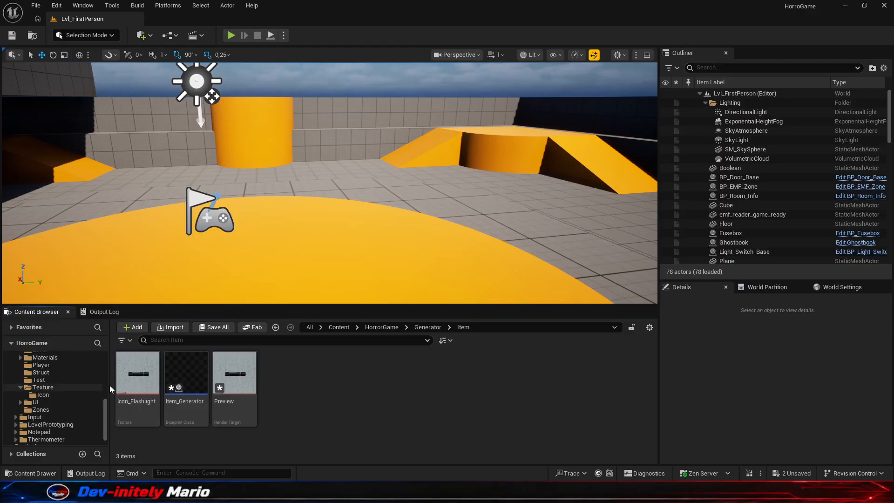
pyautogui.moveTo(149, 375); pyautogui.dragTo(58, 396)
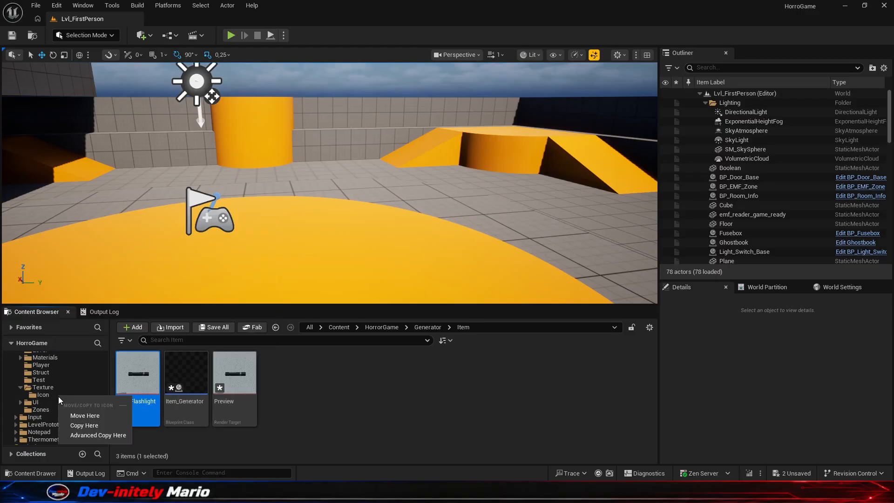
pyautogui.click(93, 417)
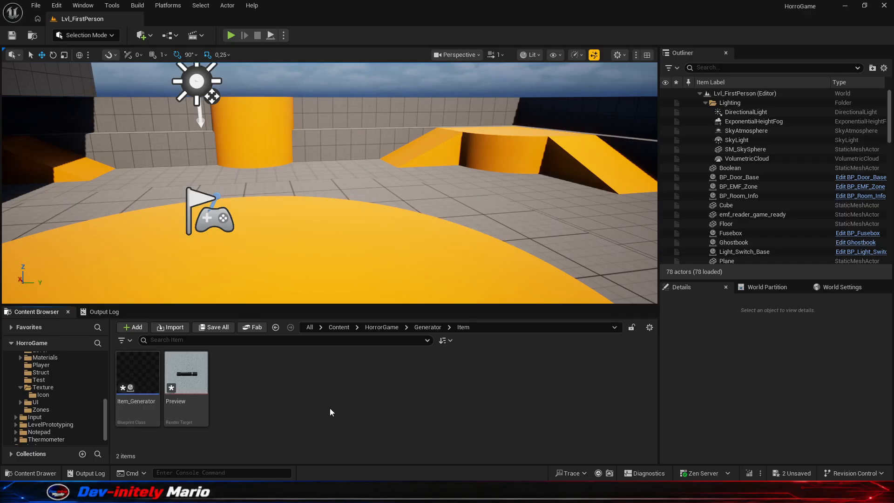
# - Return to the Item_Generator blueprint and delete the flashlight mesh component
pyautogui.moveTo(612, 492)
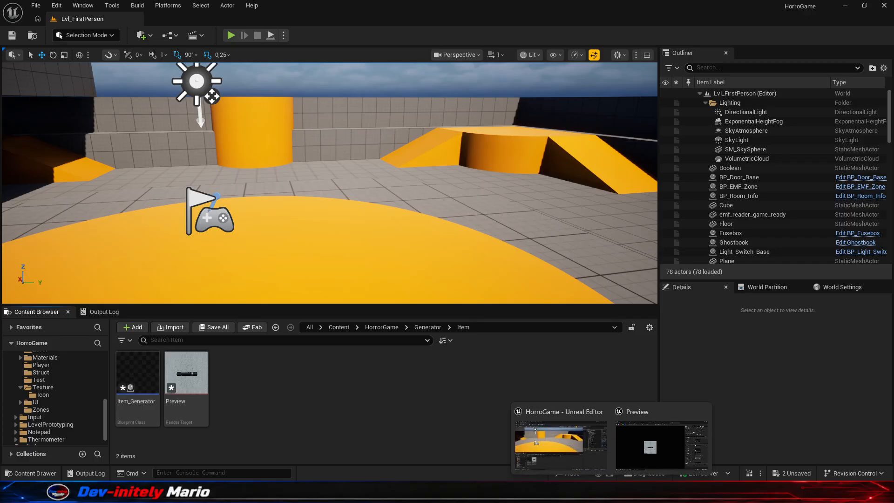
pyautogui.click(661, 443)
pyautogui.click(497, 21)
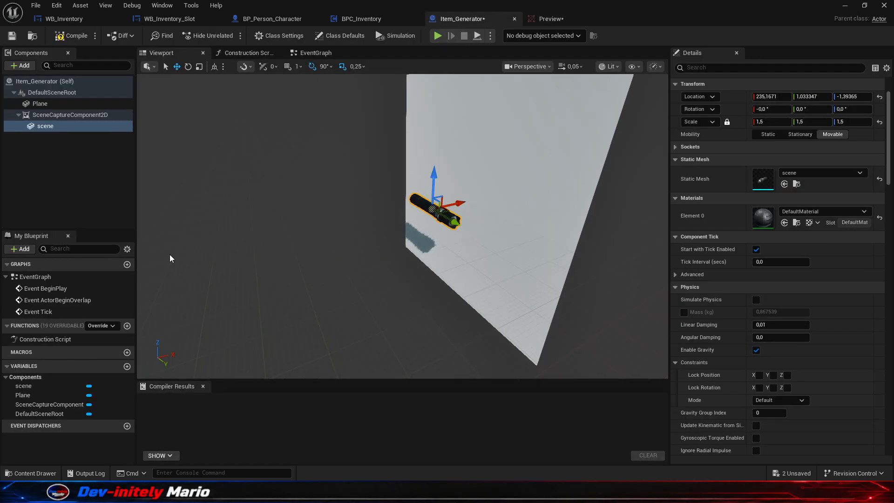
pyautogui.press('Delete')
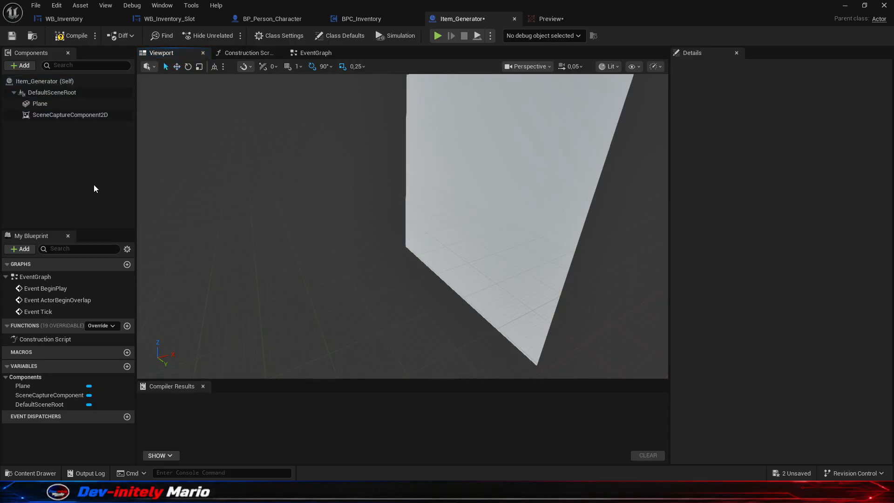
# - Add the EMF_Reader_Black1 static mesh from the EMF content folder to the Item_Generator blueprint
pyautogui.click(39, 474)
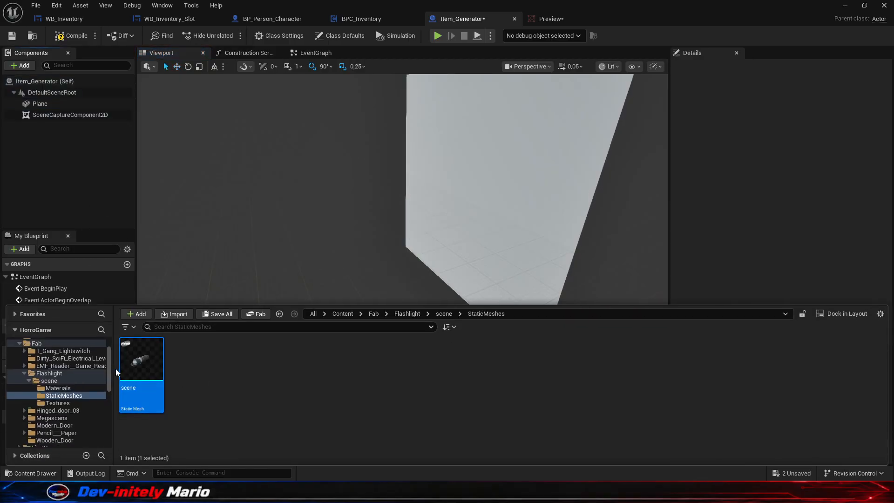
pyautogui.scroll(-1, 61, 373)
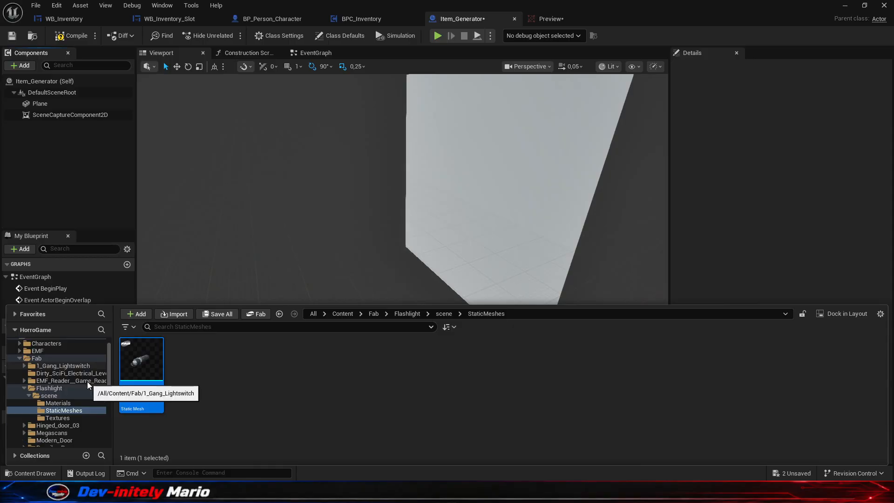
pyautogui.click(49, 344)
pyautogui.click(44, 352)
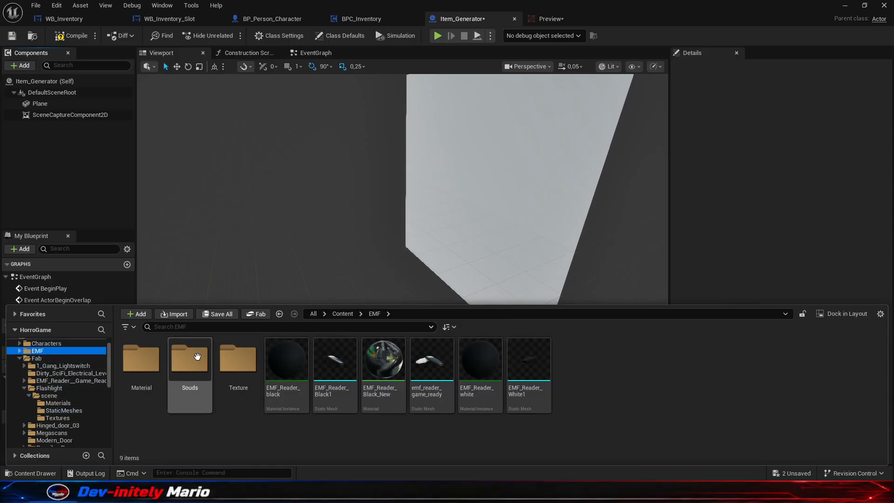
pyautogui.doubleClick(194, 358)
pyautogui.hotkey('alt', 'Left')
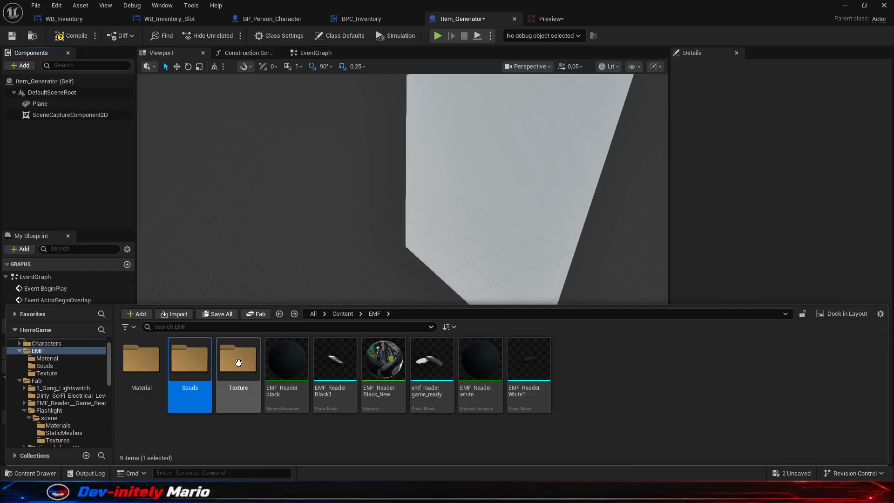
pyautogui.click(255, 436)
pyautogui.moveTo(336, 379); pyautogui.dragTo(427, 187)
# - Move the EMF reader mesh away from the capture camera toward the plane, to about X 211
pyautogui.moveTo(406, 231); pyautogui.dragTo(342, 242, button='right')
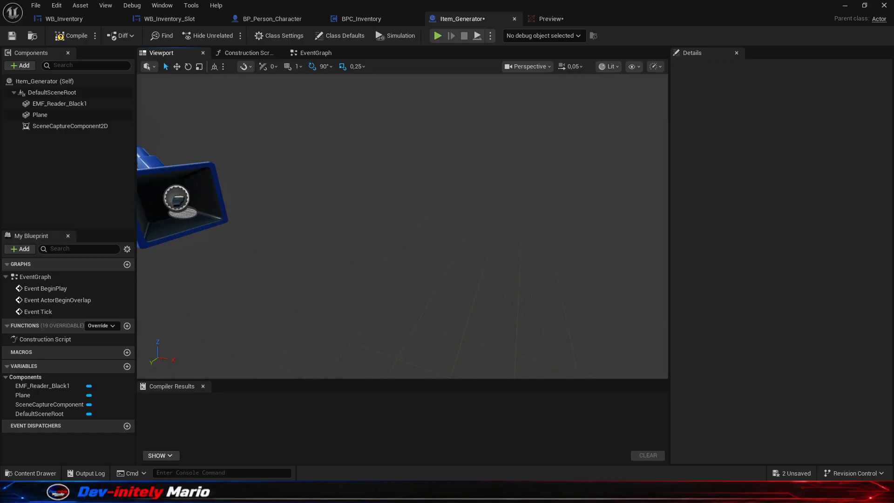
pyautogui.scroll(-5, 342, 241)
pyautogui.click(89, 116)
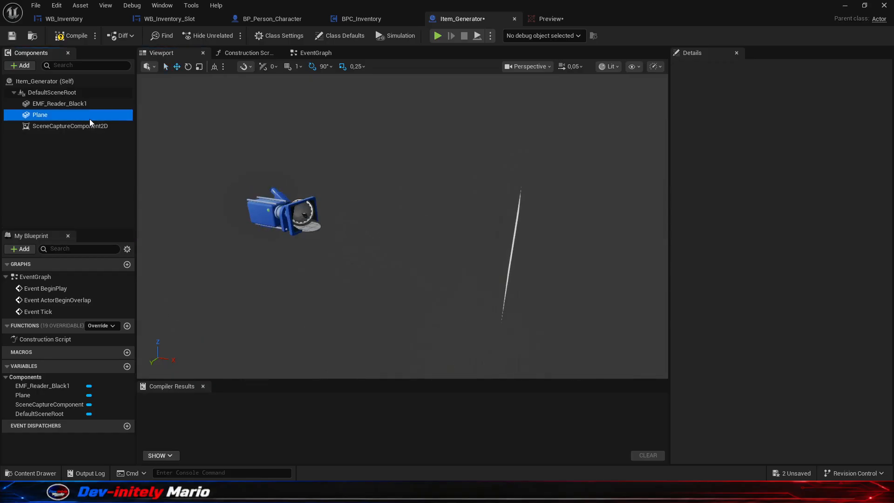
pyautogui.click(95, 103)
pyautogui.moveTo(334, 221); pyautogui.dragTo(509, 247)
# - Rotate the EMF reader mesh 90° about both X and Z and scale it uniformly to 1.5
pyautogui.scroll(8, 489, 241)
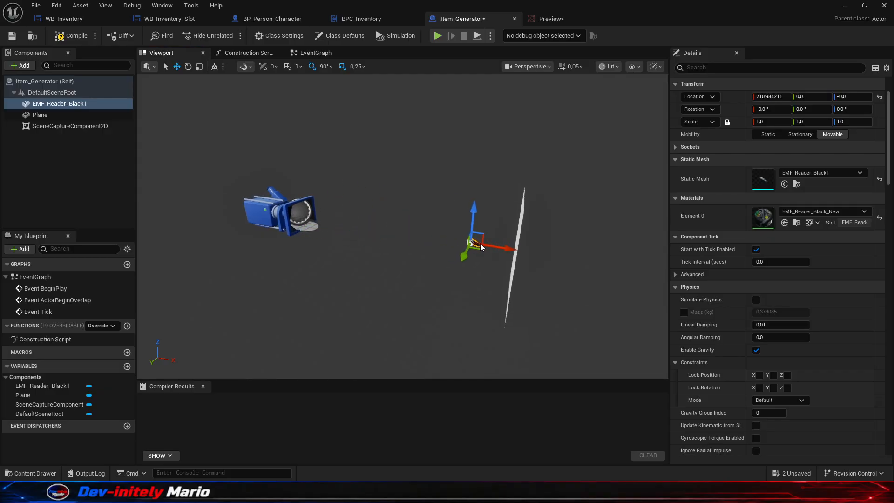
pyautogui.scroll(5, 507, 258)
pyautogui.moveTo(515, 259); pyautogui.dragTo(443, 254, button='right')
pyautogui.press('a')
pyautogui.press('w')
pyautogui.press('d')
pyautogui.scroll(-3, 296, 187)
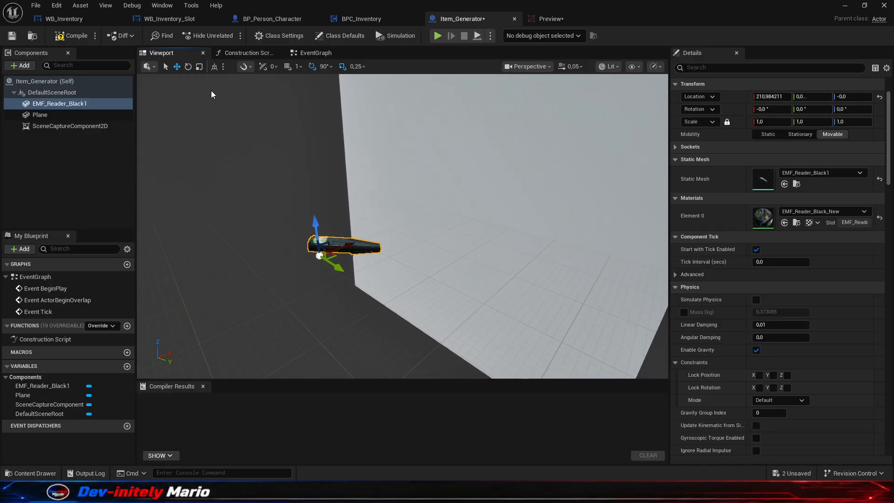
pyautogui.click(188, 66)
pyautogui.moveTo(292, 223); pyautogui.dragTo(396, 211)
pyautogui.moveTo(335, 231); pyautogui.dragTo(297, 194)
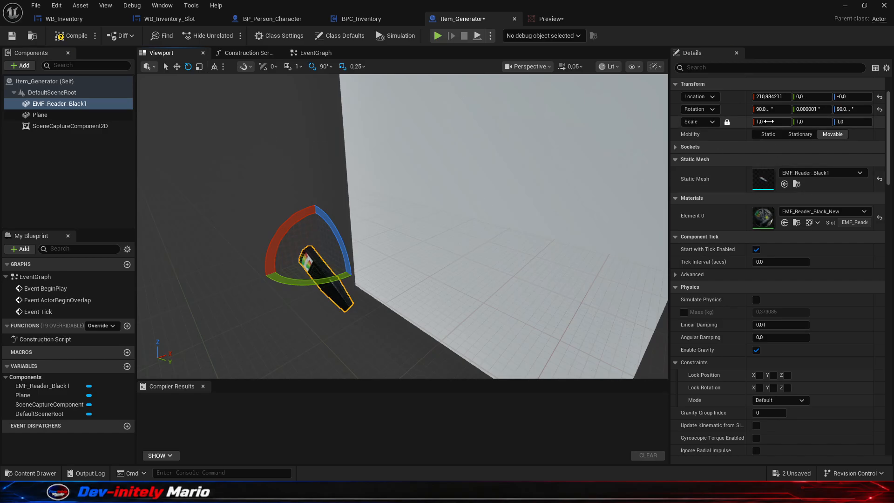
pyautogui.press('Return')
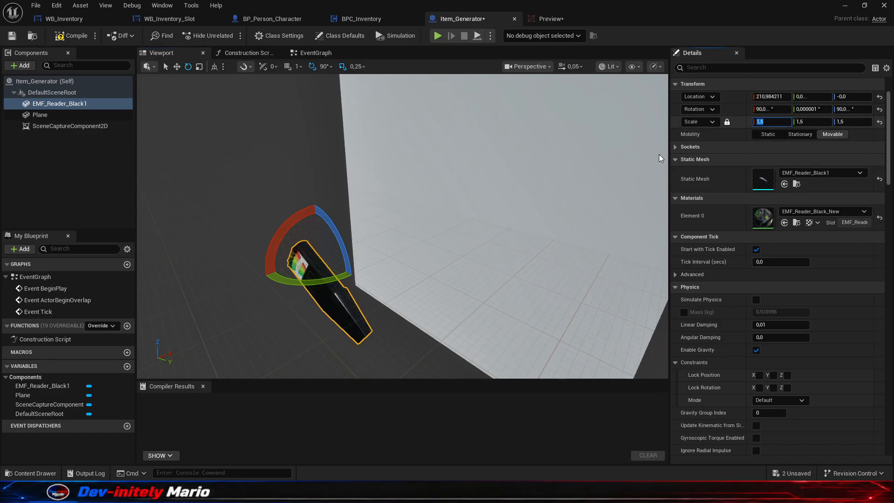
# - Position the EMF reader mesh in front of the plane at about X 232.6, Y 12.5, Z 14.4
pyautogui.click(177, 67)
pyautogui.scroll(-4, 323, 259)
pyautogui.moveTo(321, 254); pyautogui.dragTo(381, 233)
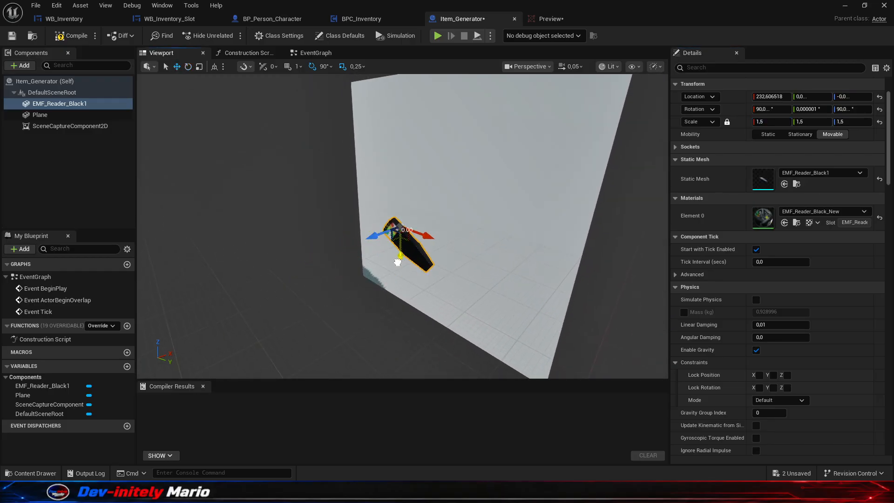
pyautogui.moveTo(397, 262); pyautogui.dragTo(407, 223)
pyautogui.moveTo(429, 192); pyautogui.dragTo(466, 201)
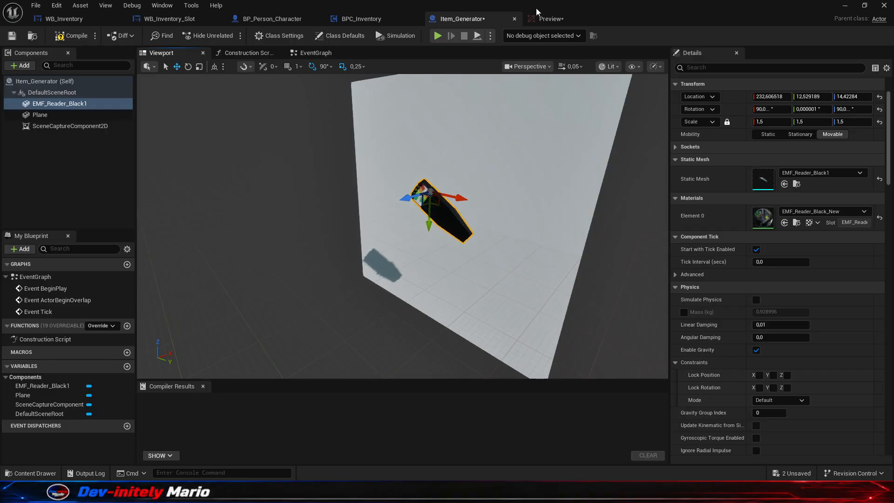
# - Reposition the EMF reader mesh to about Y -6.6, Z 7.9, checking its framing in the Preview render target
pyautogui.click(540, 17)
pyautogui.click(468, 17)
pyautogui.moveTo(429, 227); pyautogui.dragTo(429, 248)
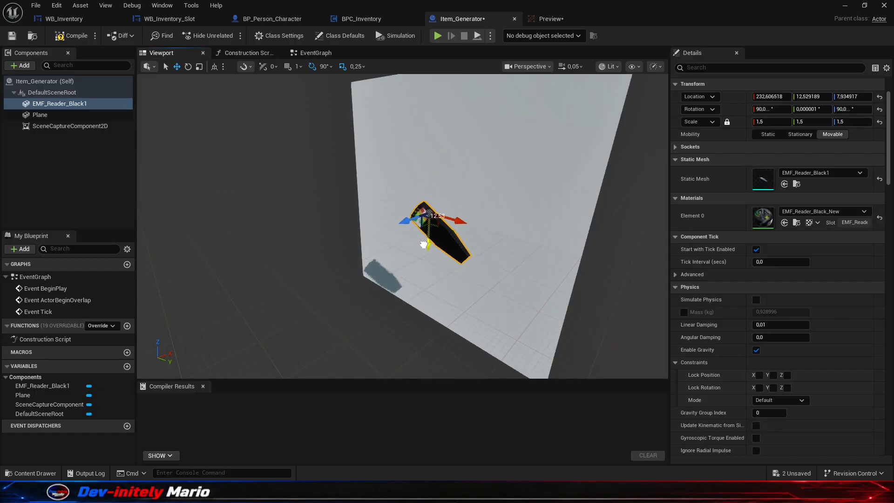
pyautogui.click(539, 16)
pyautogui.click(480, 18)
pyautogui.moveTo(463, 225); pyautogui.dragTo(420, 210)
pyautogui.click(543, 19)
pyautogui.click(474, 19)
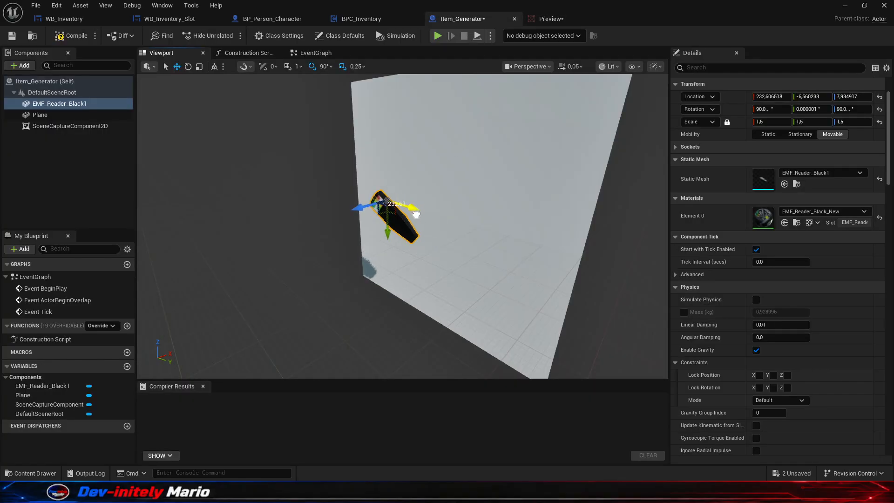
pyautogui.click(548, 19)
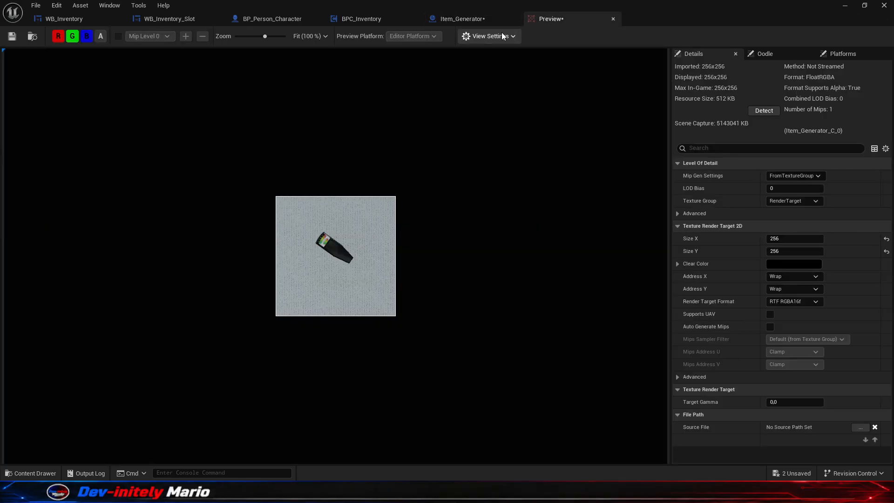
pyautogui.click(457, 19)
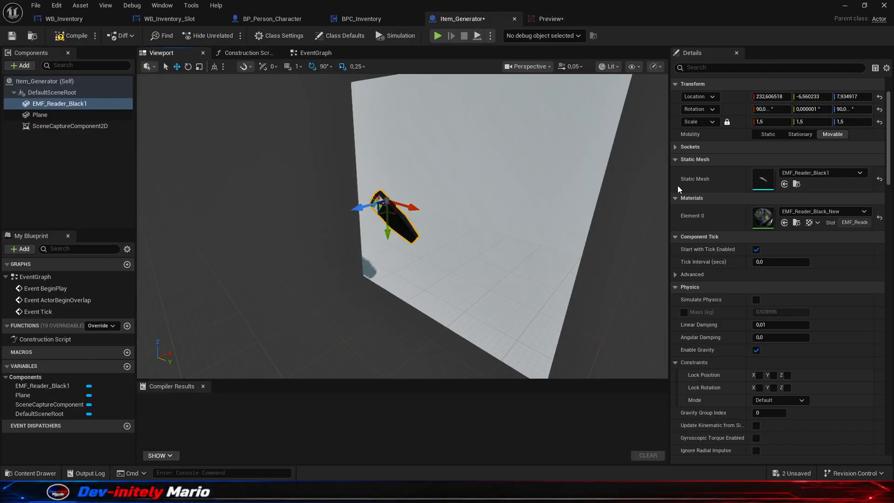
# - Scale the EMF reader mesh uniformly to 1.8, check the Preview render target, and save the Item_Generator blueprint
pyautogui.click(778, 123)
pyautogui.write('1')
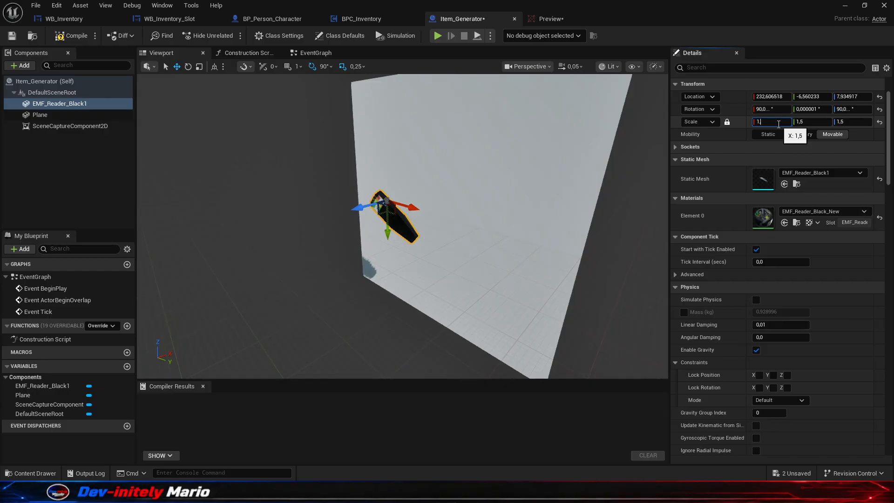
pyautogui.write(',8')
pyautogui.press('Return')
pyautogui.click(554, 19)
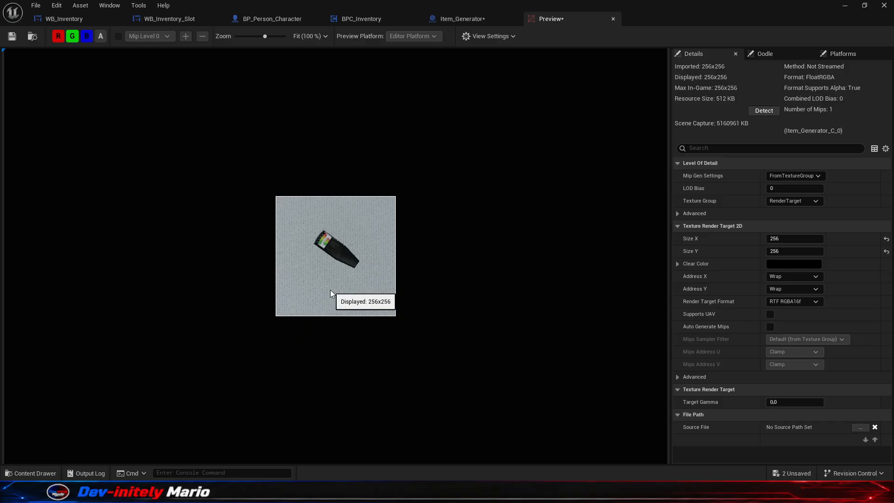
pyautogui.click(443, 19)
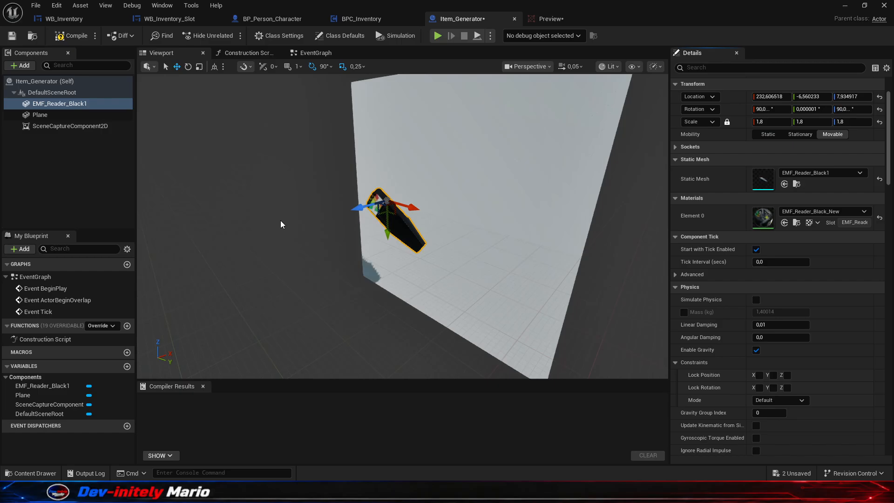
pyautogui.click(565, 21)
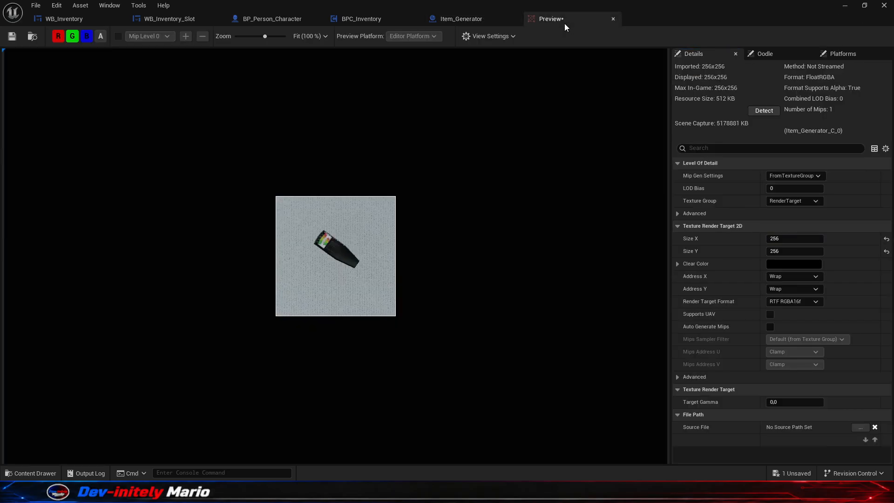
# - Close the Preview editor and create a static texture named Icon_EMF from the Preview render target
pyautogui.click(613, 18)
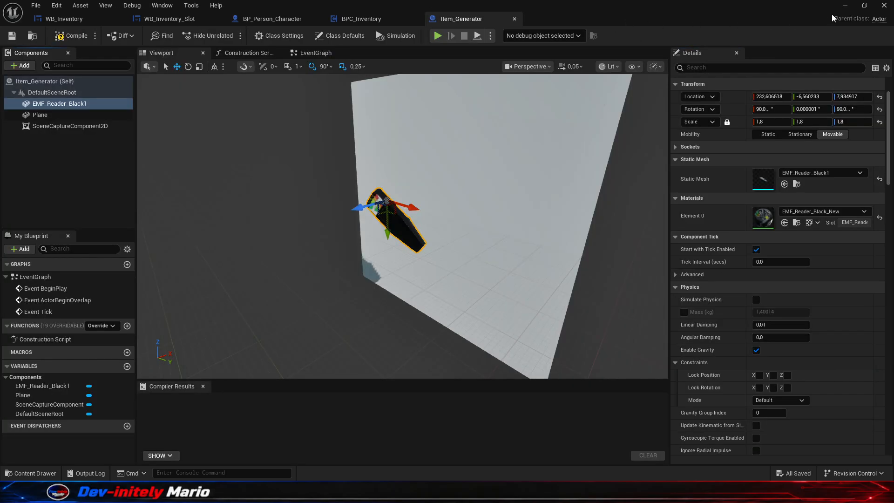
pyautogui.click(845, 5)
pyautogui.rightClick(186, 375)
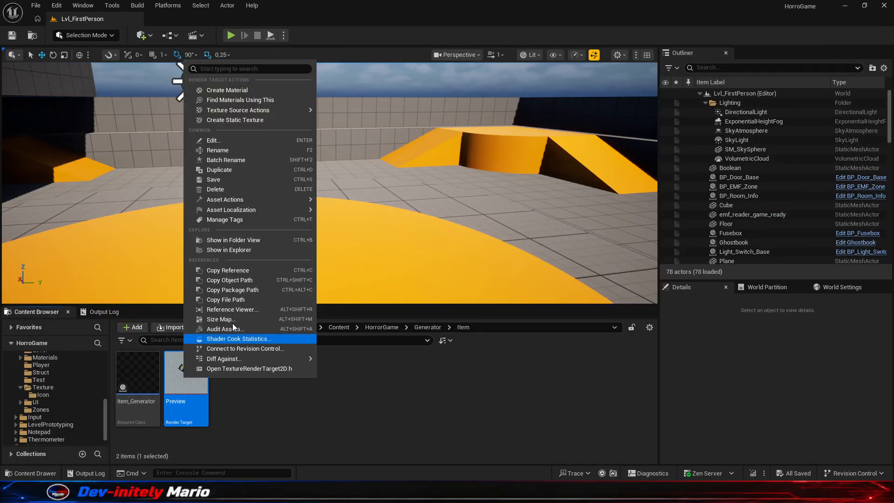
pyautogui.click(262, 120)
pyautogui.click(247, 371)
pyautogui.press('F2')
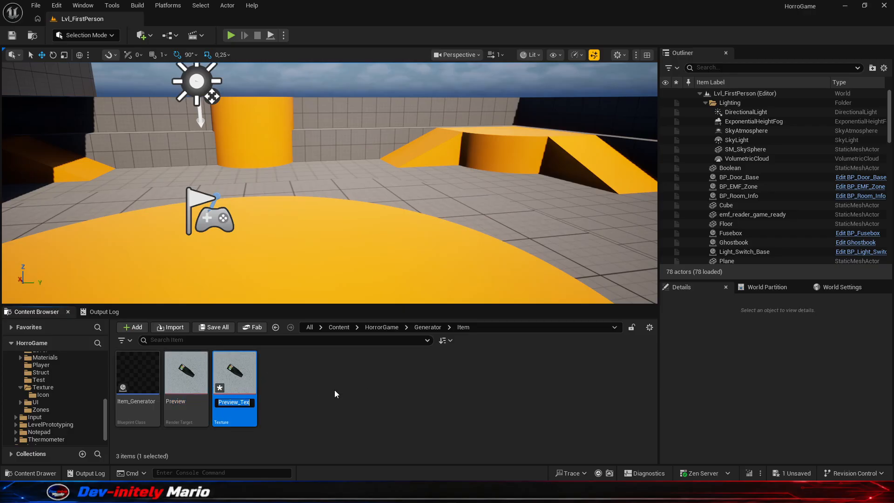
pyautogui.write('Icon_EMF')
pyautogui.press('Return')
# - Move the Icon_EMF texture into the Icon subfolder of the Texture folder
pyautogui.scroll(-4, 75, 390)
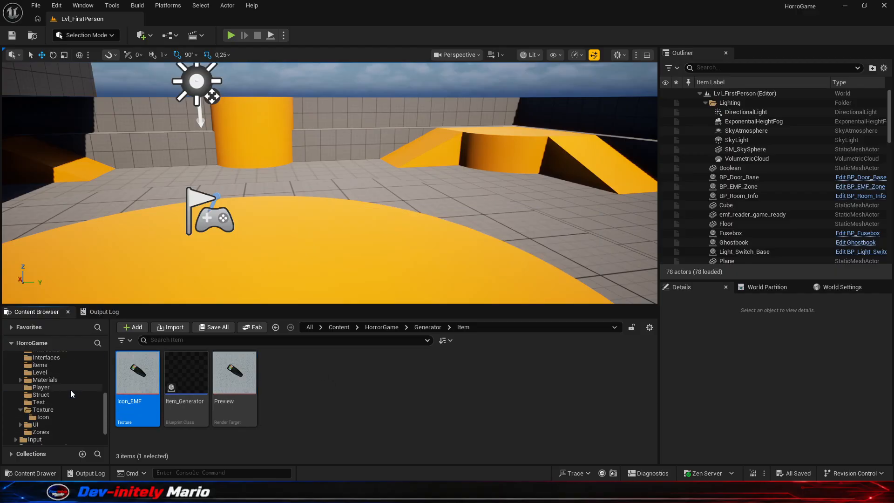
pyautogui.moveTo(124, 379); pyautogui.dragTo(44, 402)
pyautogui.click(76, 423)
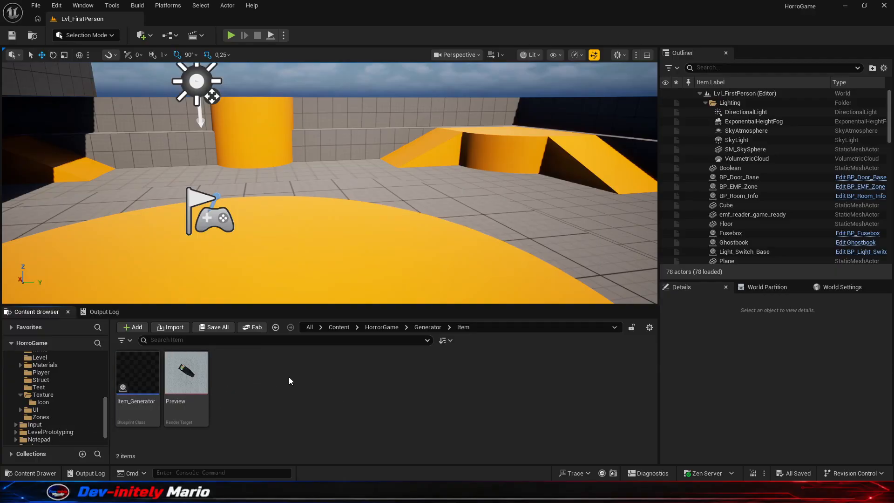
# - Reopen the Item_Generator blueprint and delete the EMF_Reader_Black1 component
pyautogui.scroll(2, 92, 386)
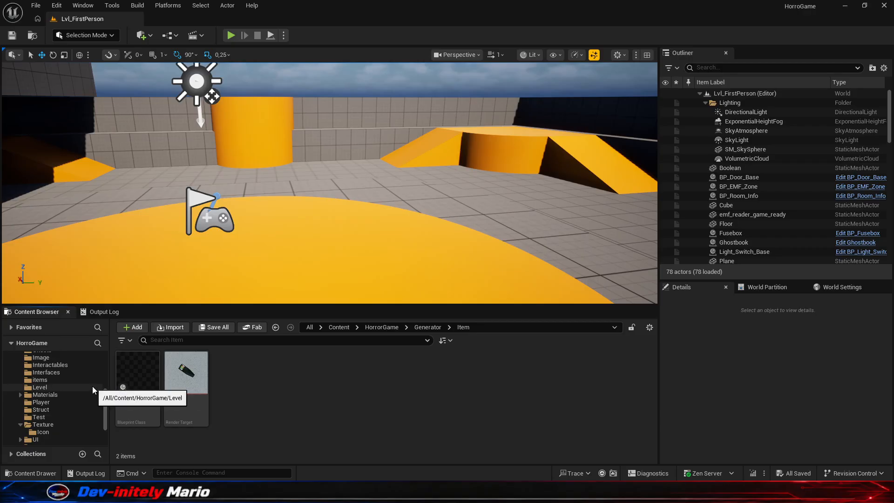
pyautogui.scroll(2, 92, 386)
pyautogui.doubleClick(154, 372)
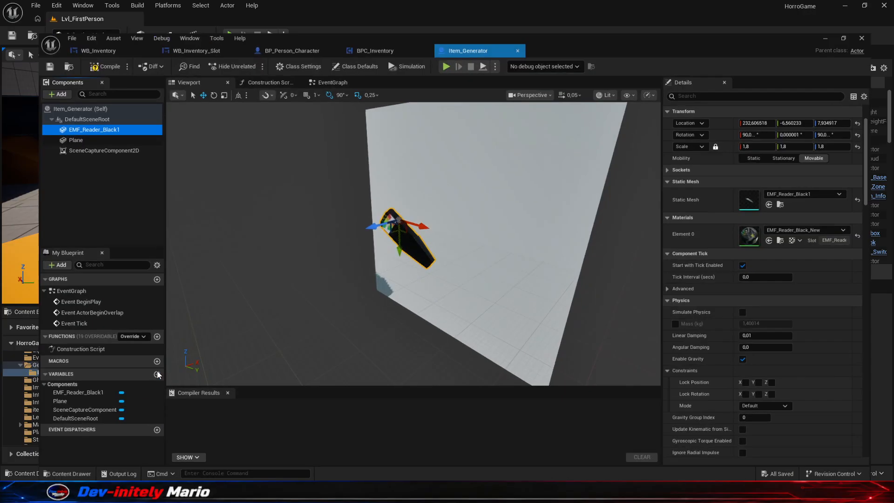
pyautogui.press('Delete')
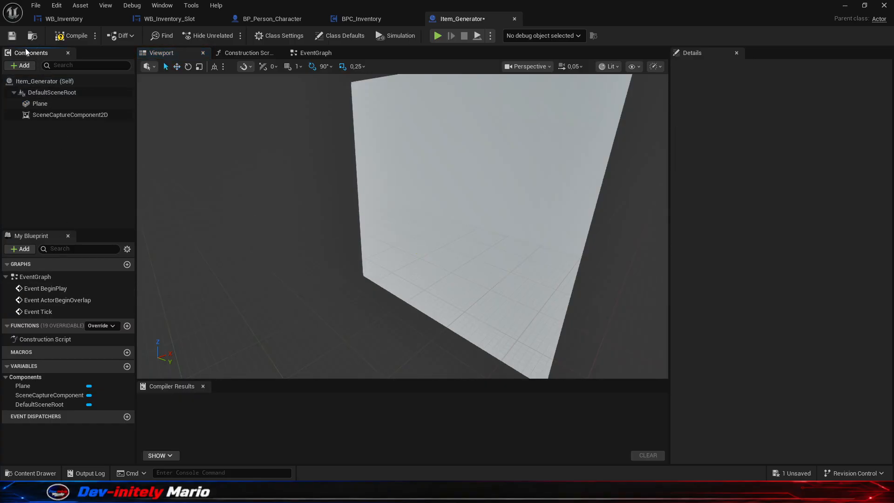
# - Look through the Notepad content folder and its textures subfolder for a notebook mesh
pyautogui.click(32, 473)
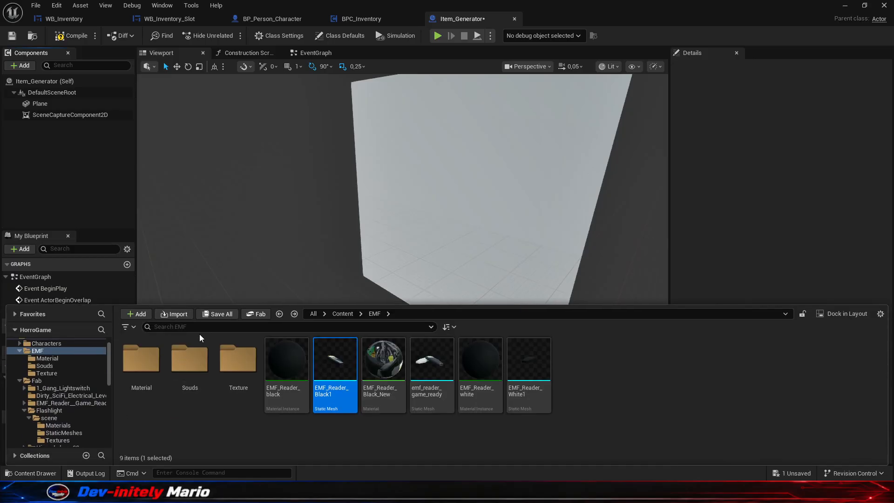
pyautogui.scroll(1, 63, 389)
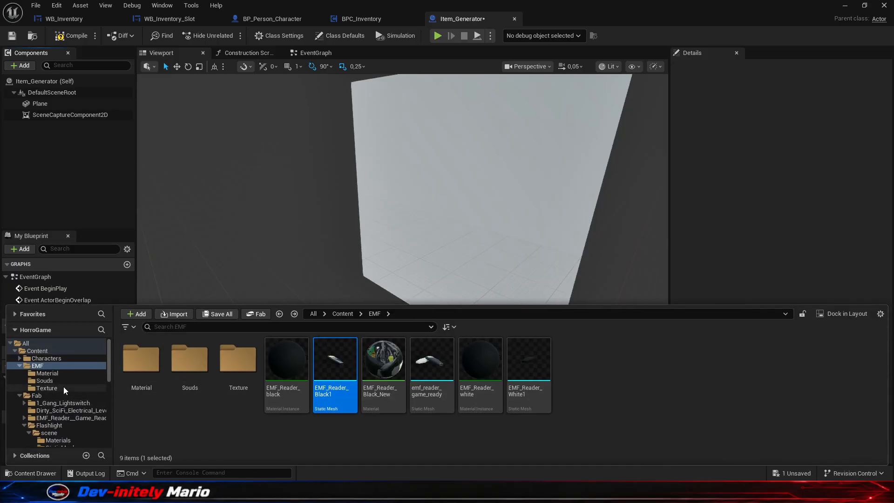
pyautogui.click(18, 365)
pyautogui.scroll(-5, 50, 377)
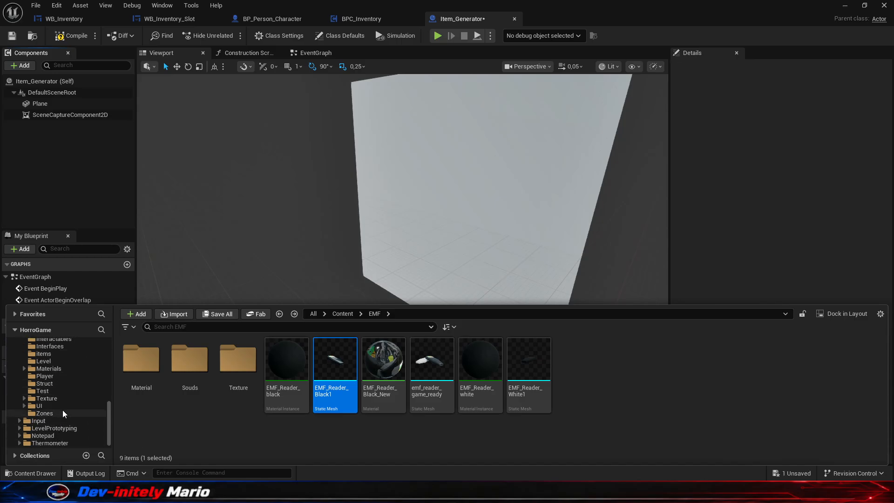
pyautogui.click(50, 436)
pyautogui.doubleClick(149, 370)
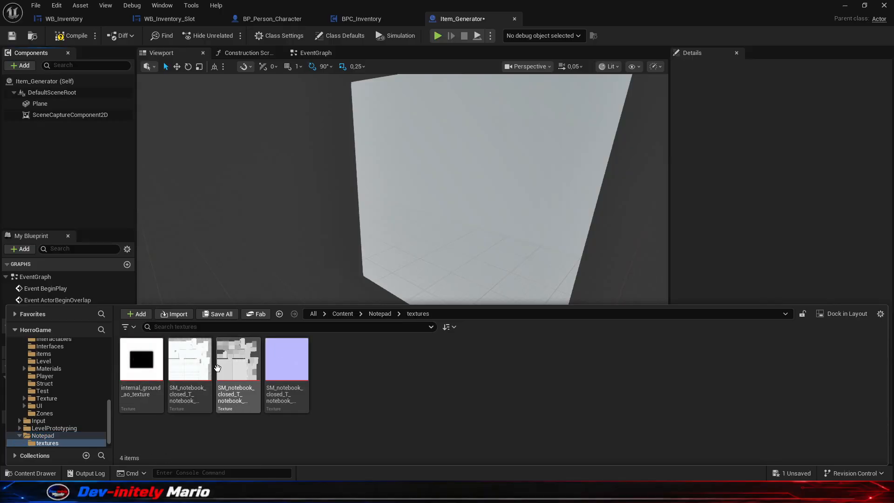
pyautogui.click(41, 435)
pyautogui.click(19, 436)
pyautogui.click(19, 435)
pyautogui.click(51, 444)
pyautogui.click(47, 437)
# - Add the Ghostbook blueprint from the HorrorGame Equipment folder to Item_Generator as a child actor component
pyautogui.scroll(5, 66, 412)
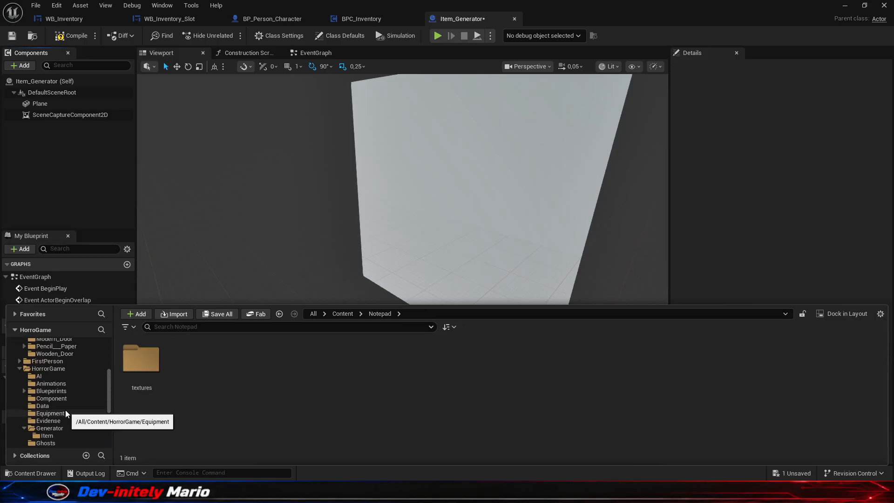
pyautogui.scroll(1, 66, 396)
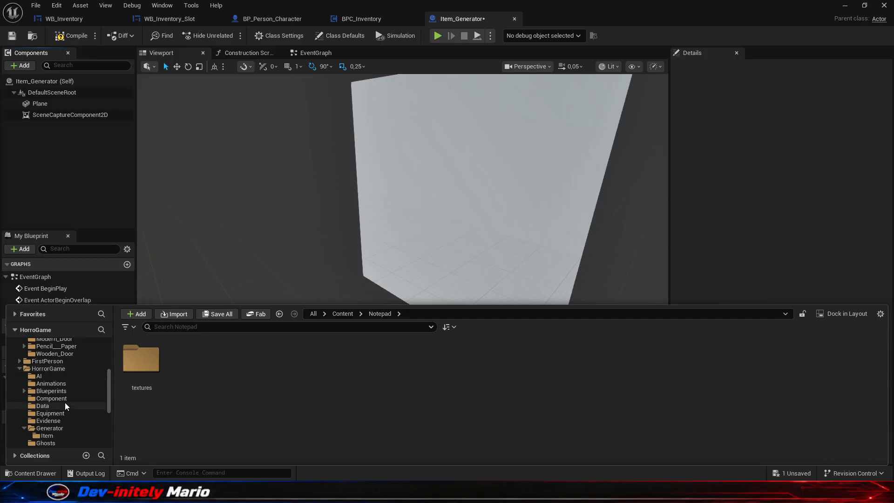
pyautogui.click(56, 413)
pyautogui.moveTo(287, 361); pyautogui.dragTo(57, 158)
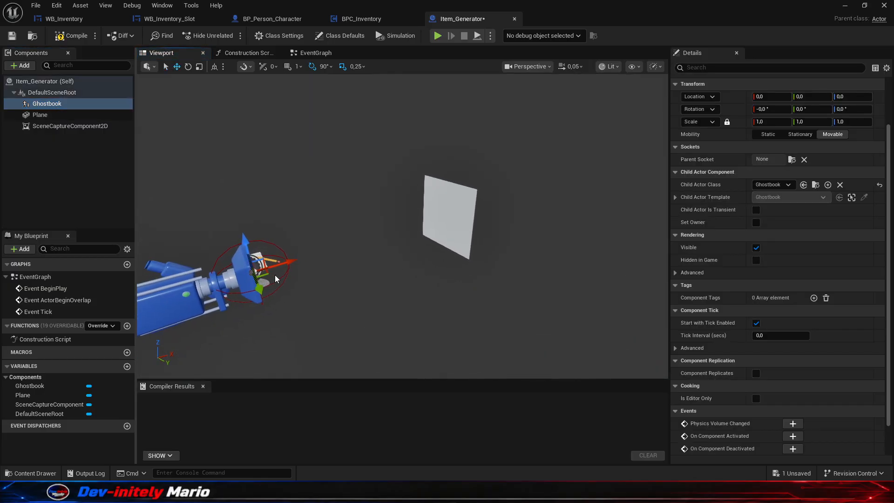
# - Move the Ghostbook component away from the capture camera toward the plane, to about X 229.7
pyautogui.moveTo(254, 260); pyautogui.dragTo(450, 238)
pyautogui.scroll(10, 435, 253)
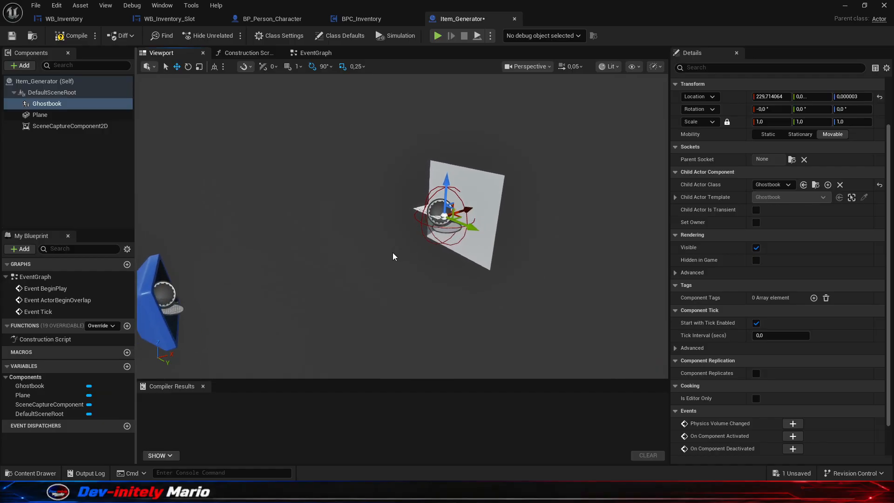
pyautogui.press('Up')
pyautogui.press('Right')
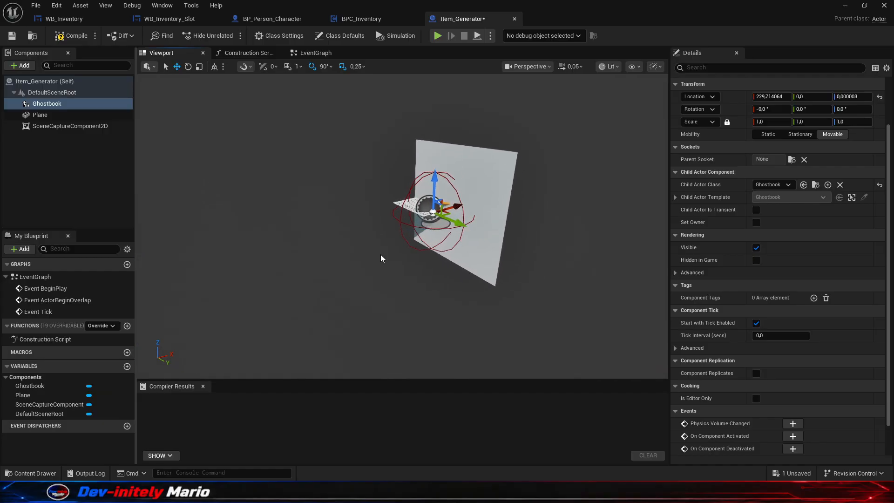
pyautogui.press('Left')
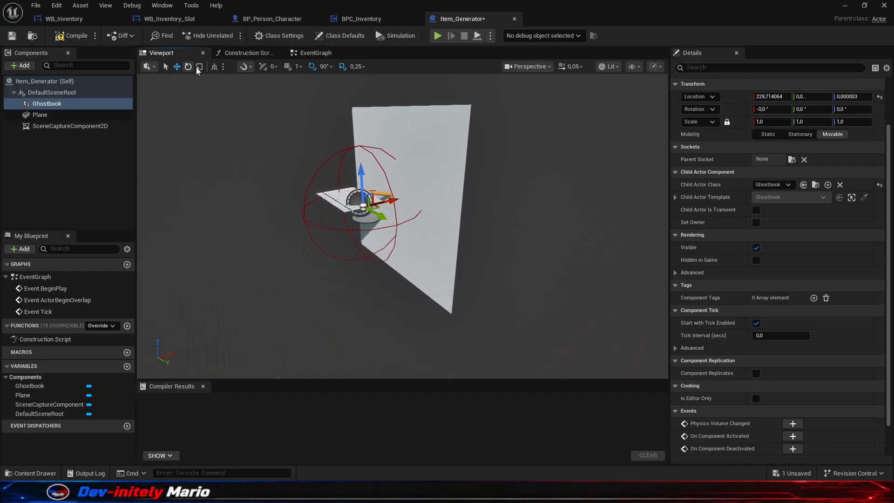
pyautogui.click(416, 19)
pyautogui.click(461, 19)
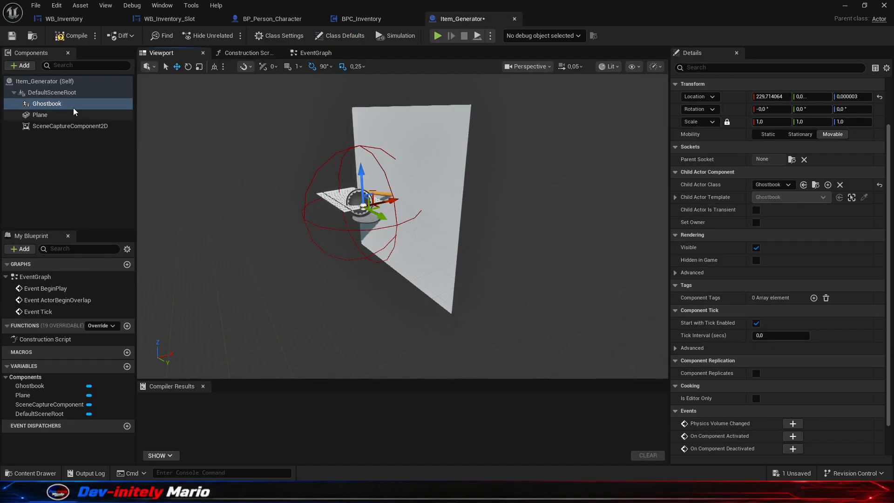
# - Rotate the Ghostbook component 90° about Y and move it to about Y 24.2, Z -3.0
pyautogui.click(189, 66)
pyautogui.moveTo(333, 177); pyautogui.dragTo(327, 201)
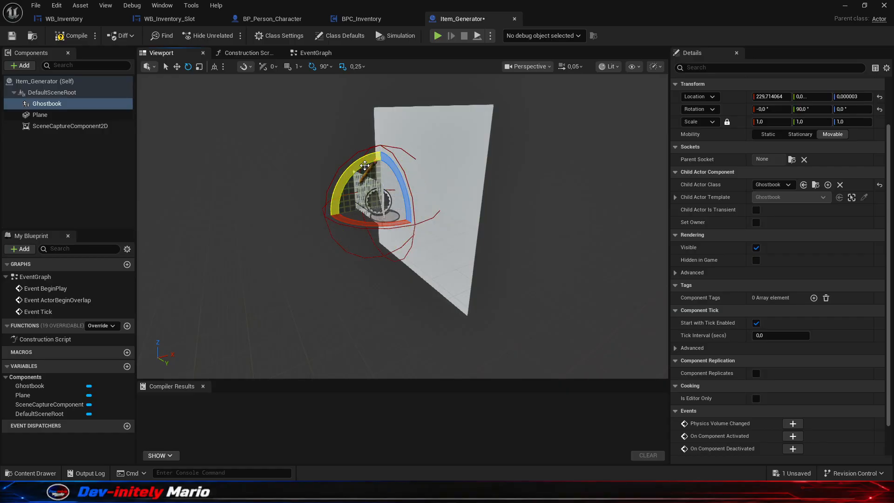
pyautogui.click(179, 67)
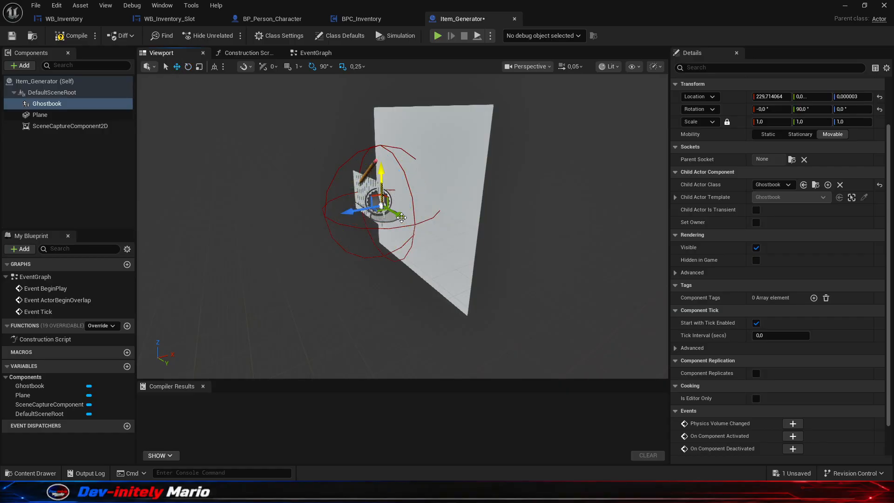
pyautogui.moveTo(401, 218); pyautogui.dragTo(431, 241)
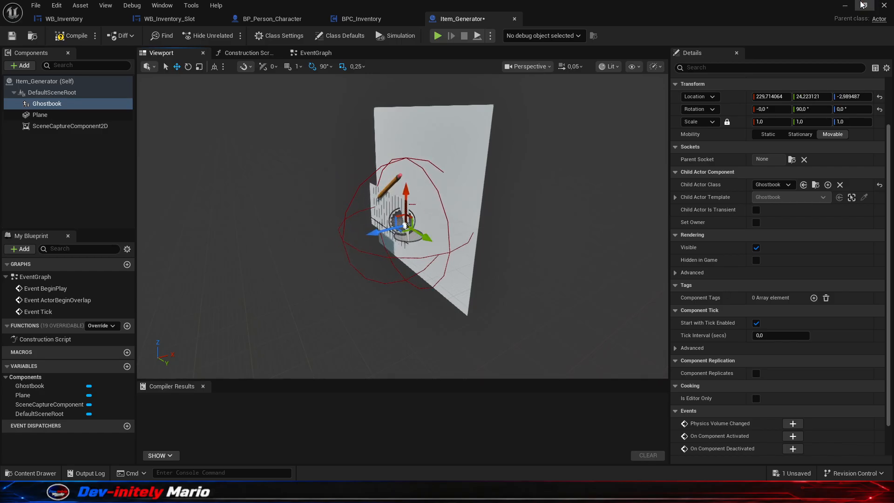
# - Return to the level editor and reopen Item_Generator and the Preview render target from the Generator/Item folder
pyautogui.click(884, 5)
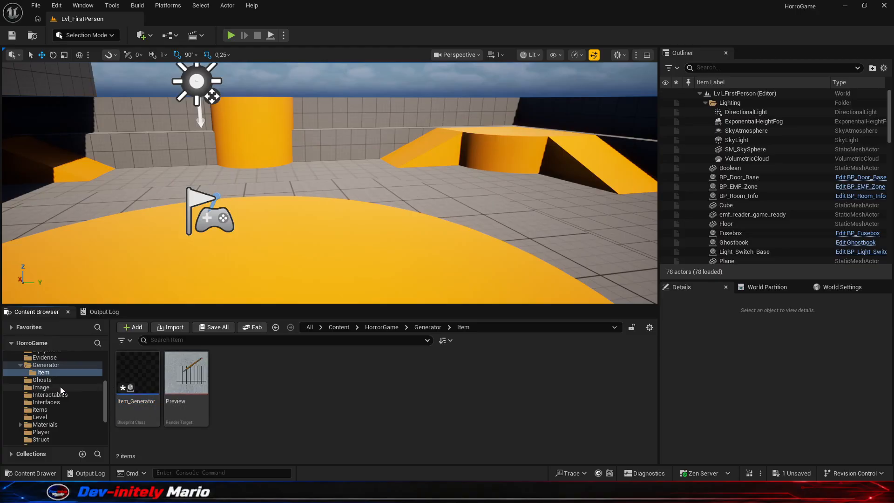
pyautogui.scroll(1, 60, 383)
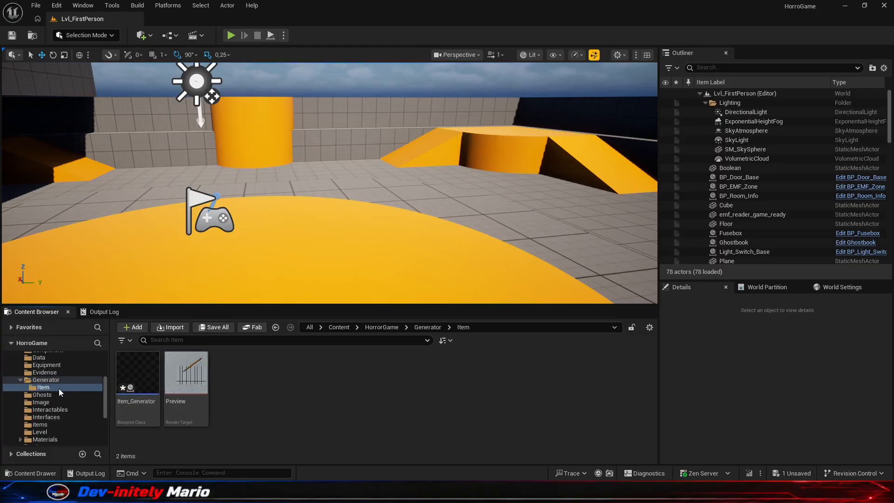
pyautogui.click(56, 381)
pyautogui.doubleClick(141, 381)
pyautogui.doubleClick(205, 383)
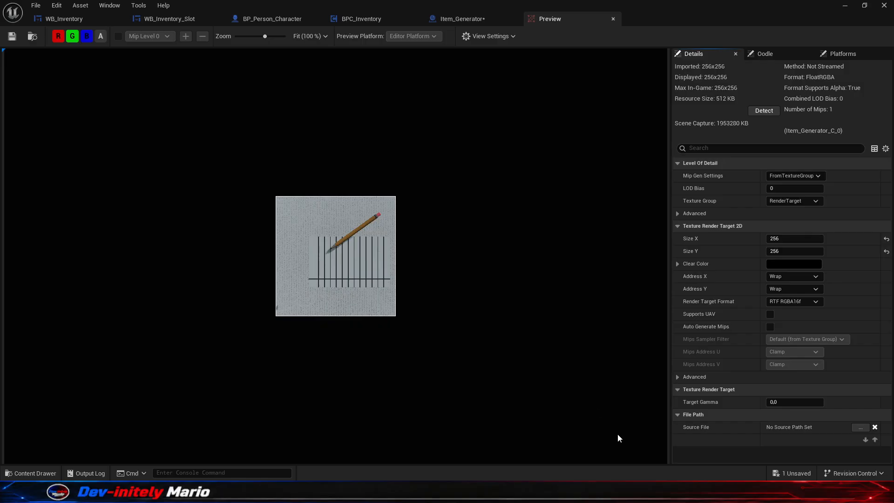
# - Shift the Ghostbook component slightly along Y toward the middle of the plane and check it in the Preview render target
pyautogui.click(470, 19)
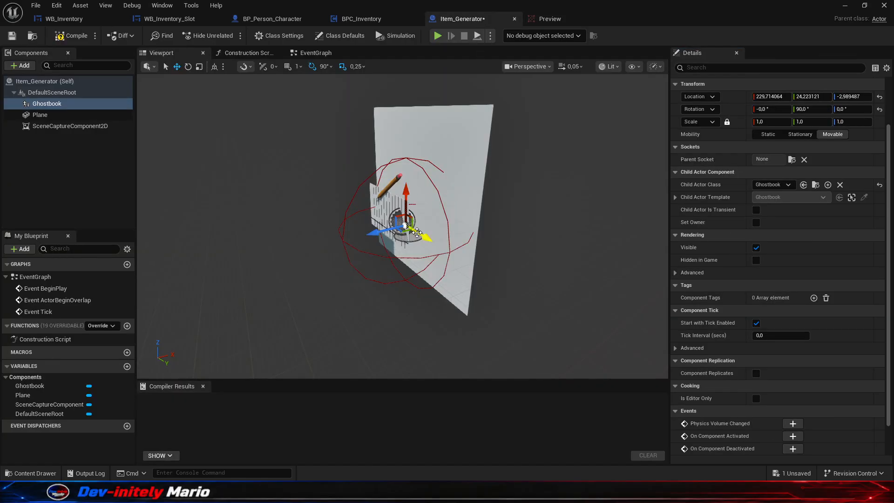
pyautogui.moveTo(427, 238); pyautogui.dragTo(422, 236)
pyautogui.click(546, 18)
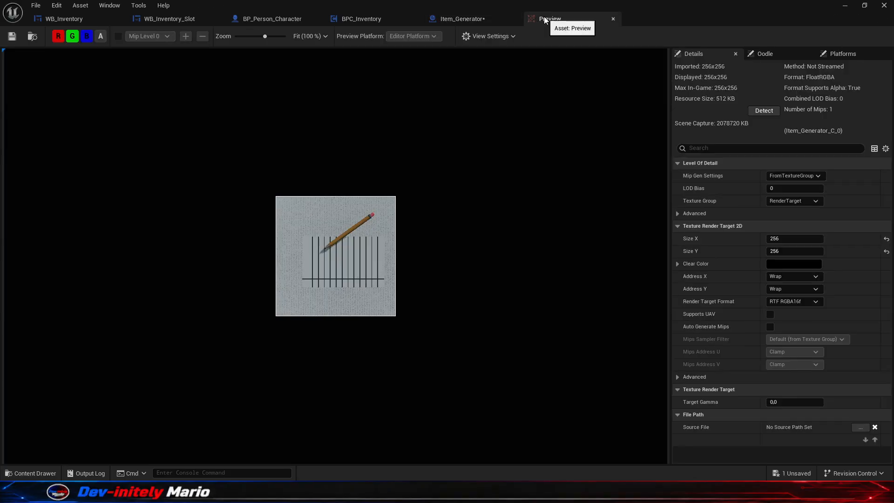
# - Move the Ghostbook component along Y to about 16.8, check its centring in the Preview render target, and save Item_Generator
pyautogui.click(468, 19)
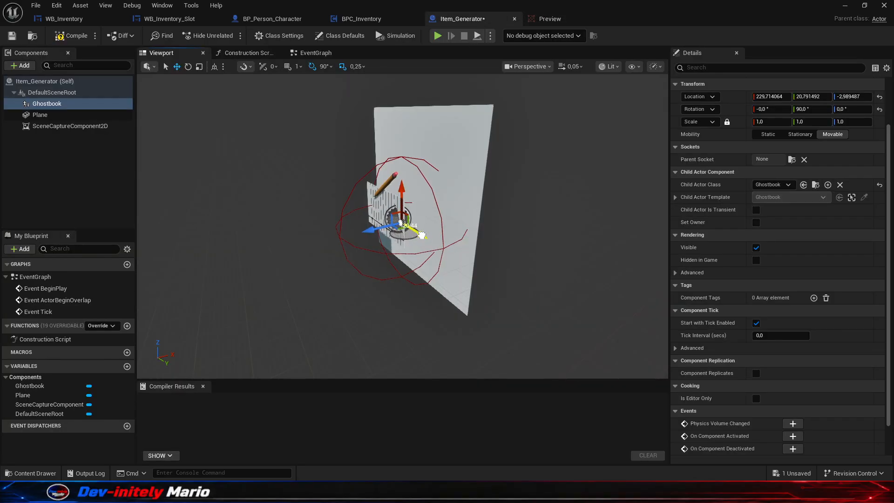
pyautogui.click(541, 17)
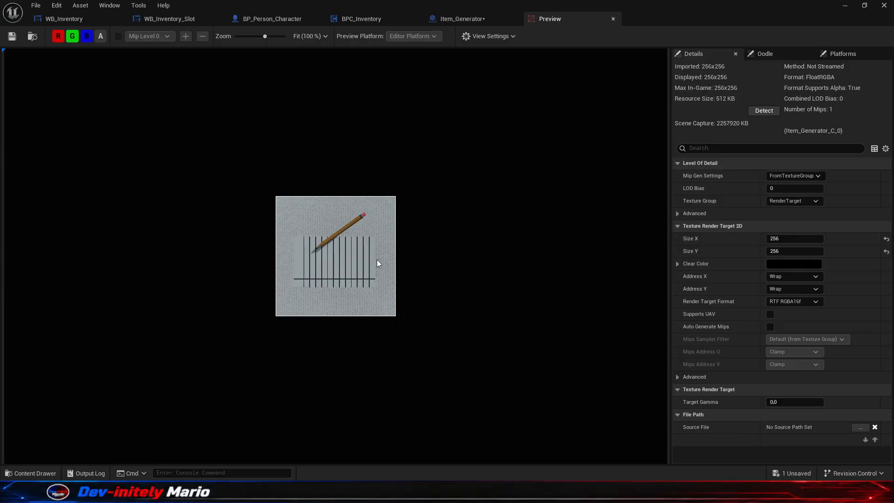
pyautogui.click(454, 19)
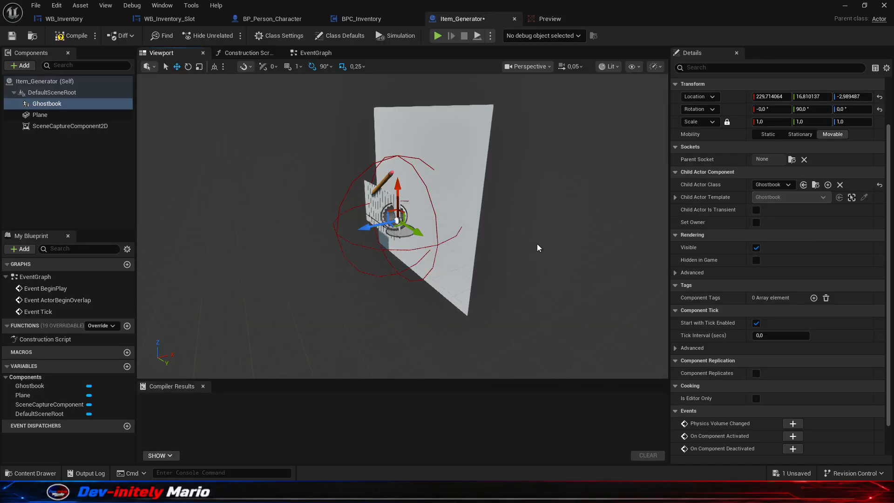
pyautogui.hotkey('ctrl', 's')
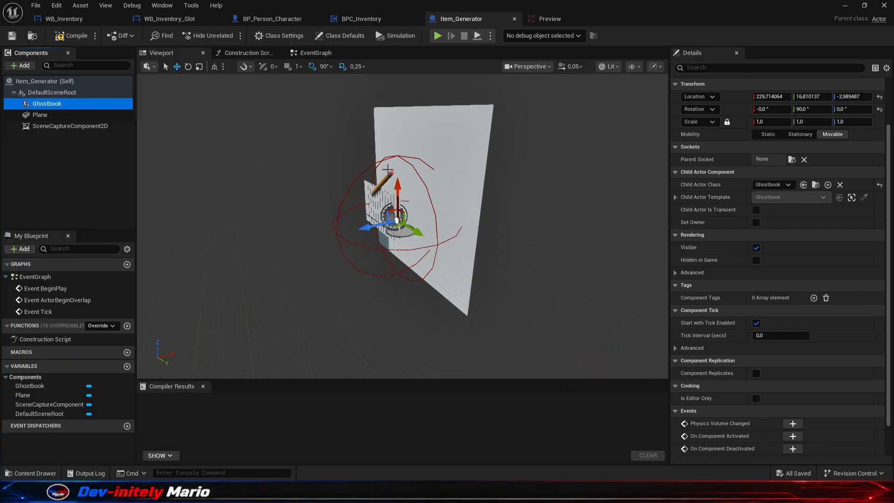
# - Create a static texture from the Preview render target in the level editor's content browser, name it Icon_Notepad and save it
pyautogui.click(844, 5)
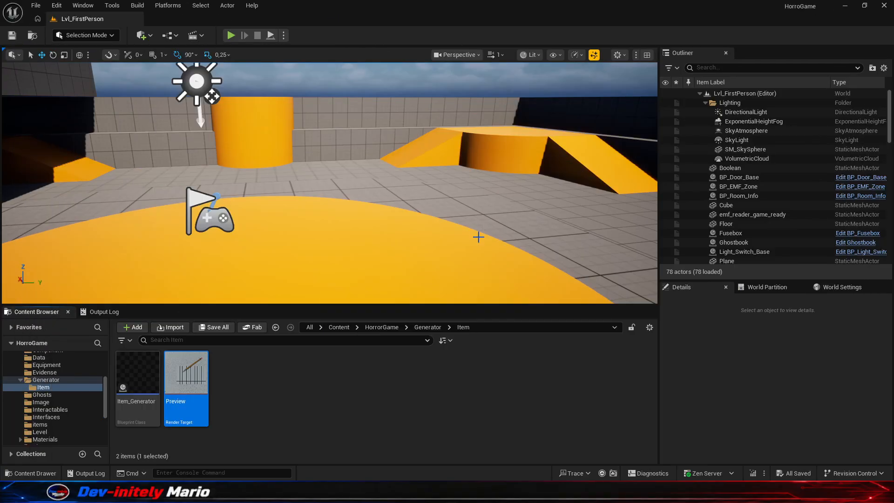
pyautogui.rightClick(205, 391)
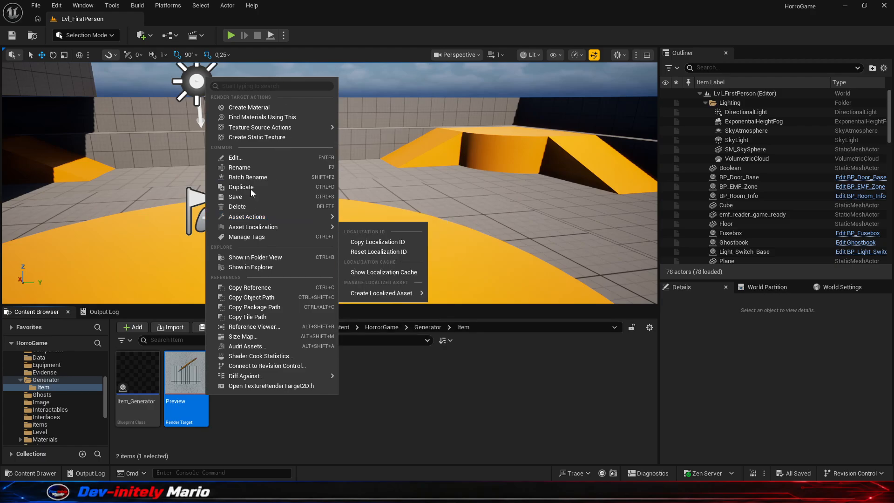
pyautogui.click(252, 137)
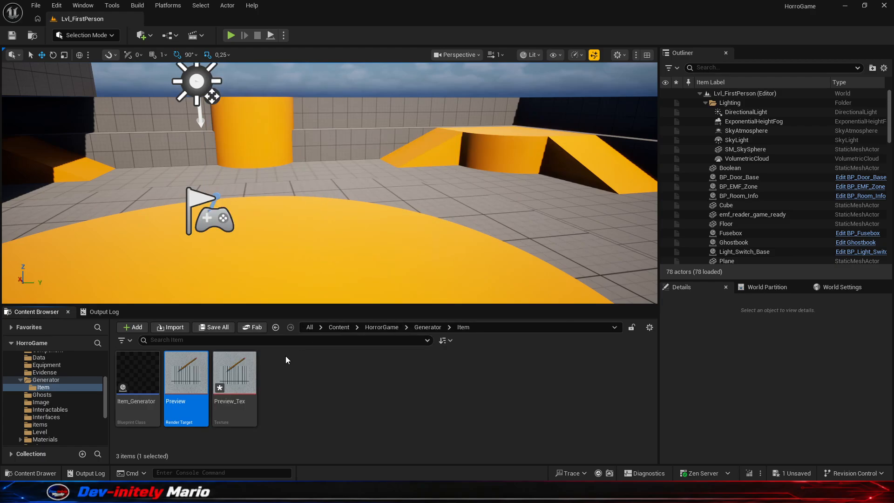
pyautogui.write('Icon')
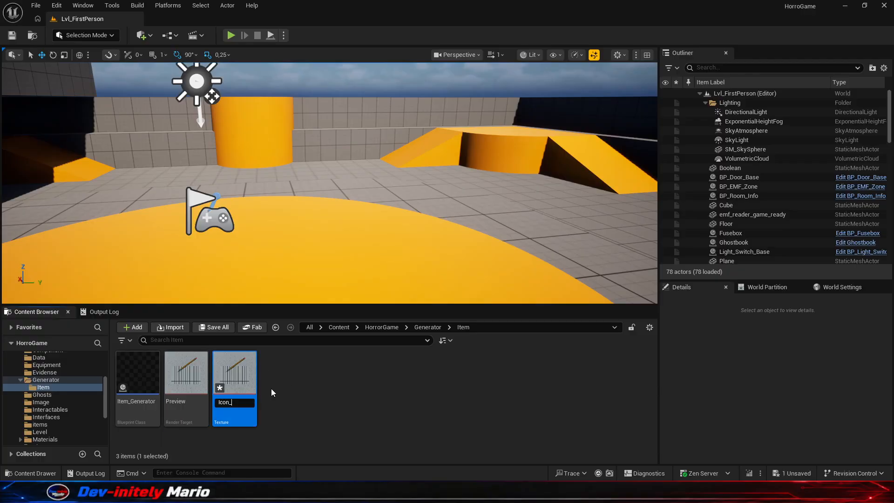
pyautogui.write('_Notepad')
pyautogui.press('Return')
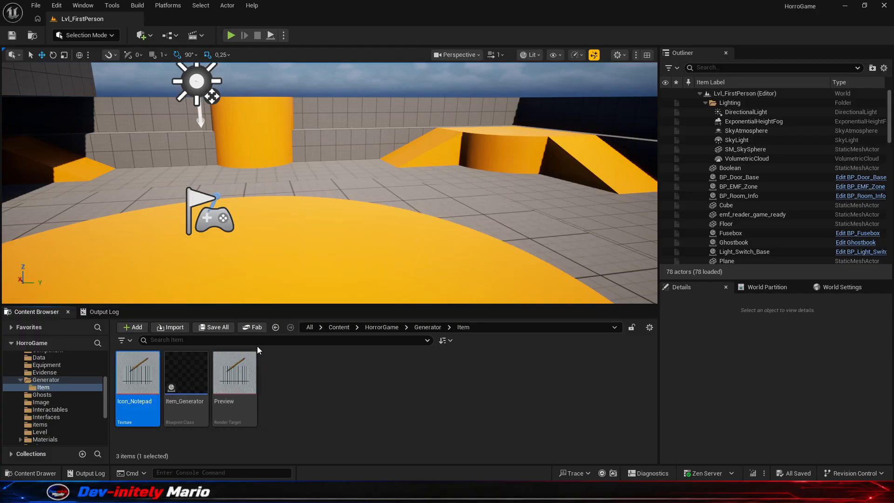
# - Move the Icon_Notepad texture from the Generator/Item folder into the Texture/Icon folder
pyautogui.scroll(-5, 46, 391)
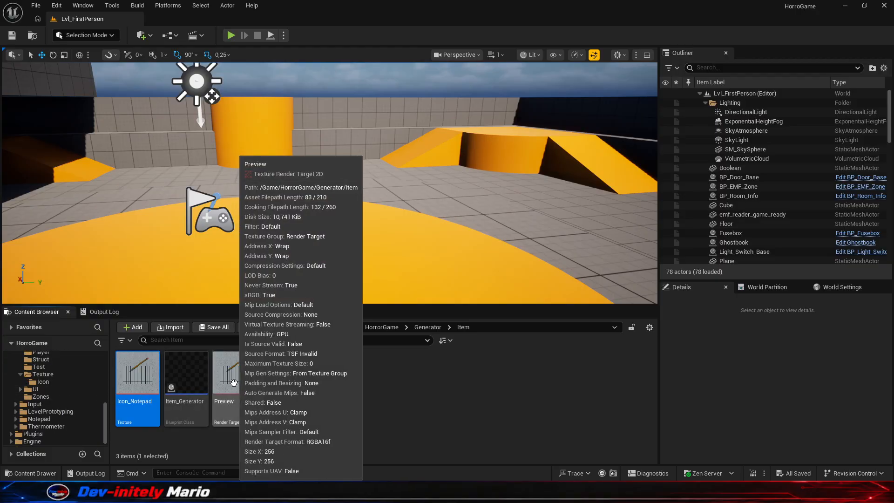
pyautogui.moveTo(138, 405); pyautogui.dragTo(46, 384)
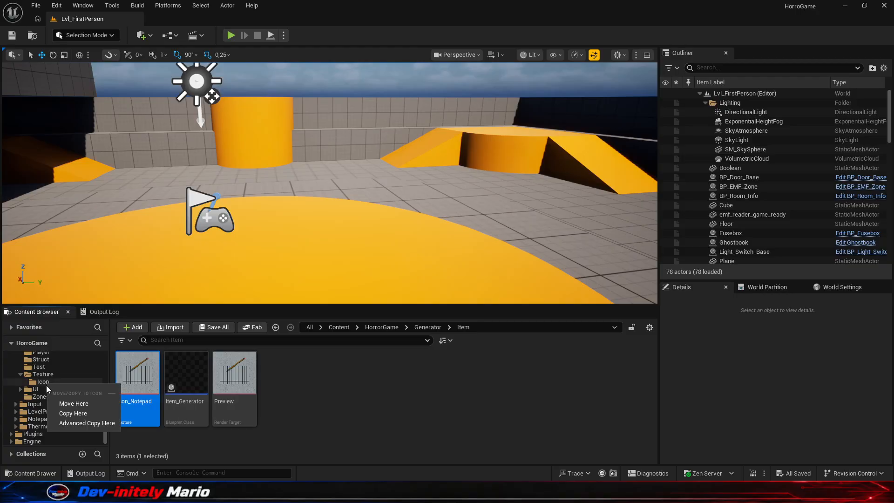
pyautogui.click(69, 403)
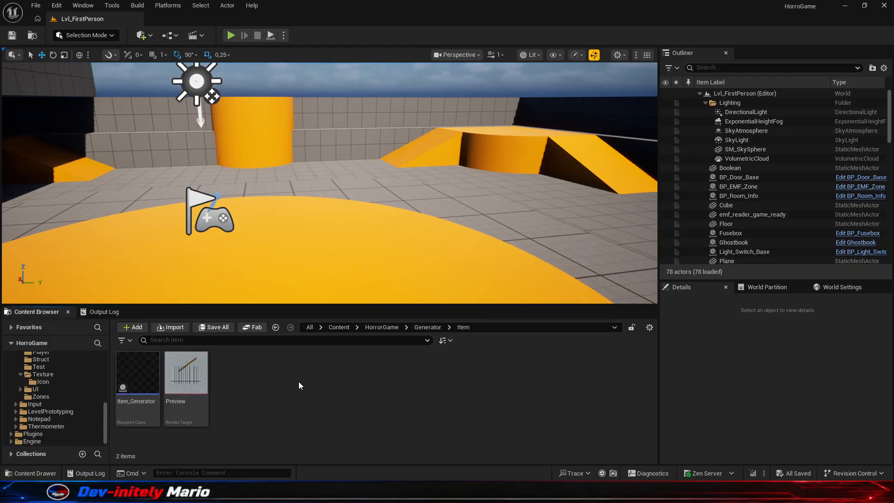
# - Open the DT_Items data table from the Data folder and set the Flashlight row's icon to Icon_Flashlight
pyautogui.scroll(5, 75, 387)
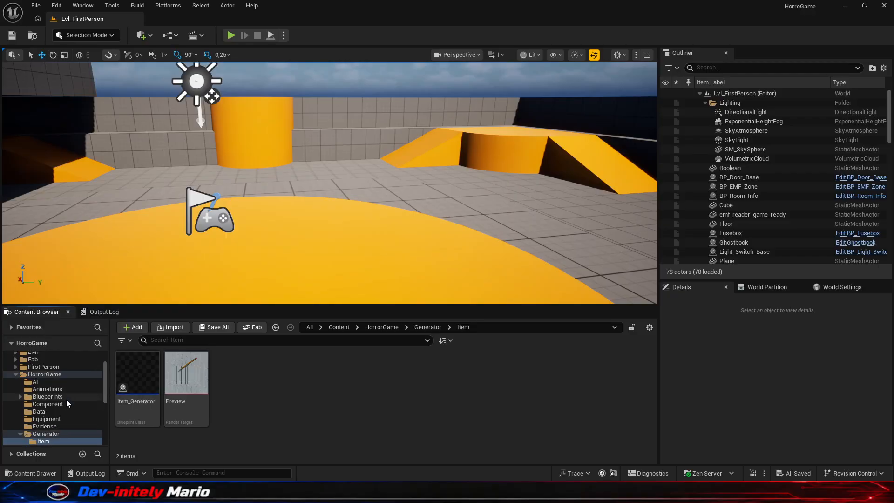
pyautogui.click(68, 410)
pyautogui.doubleClick(149, 378)
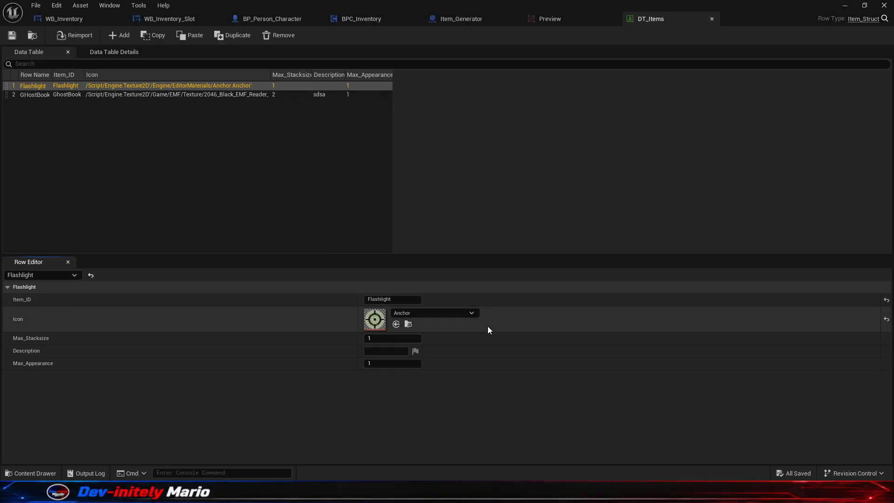
pyautogui.click(478, 313)
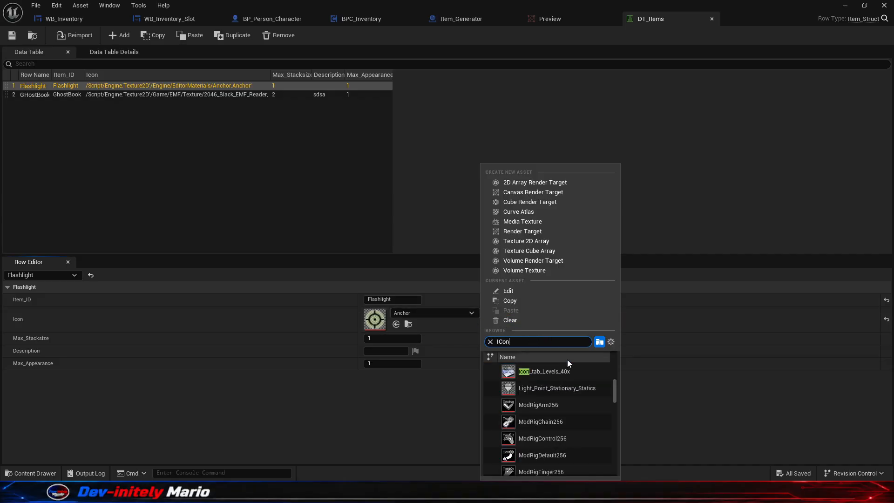
pyautogui.moveTo(615, 392)
pyautogui.mouseDown()
pyautogui.moveTo(620, 466)
pyautogui.moveTo(626, 394)
pyautogui.mouseUp()
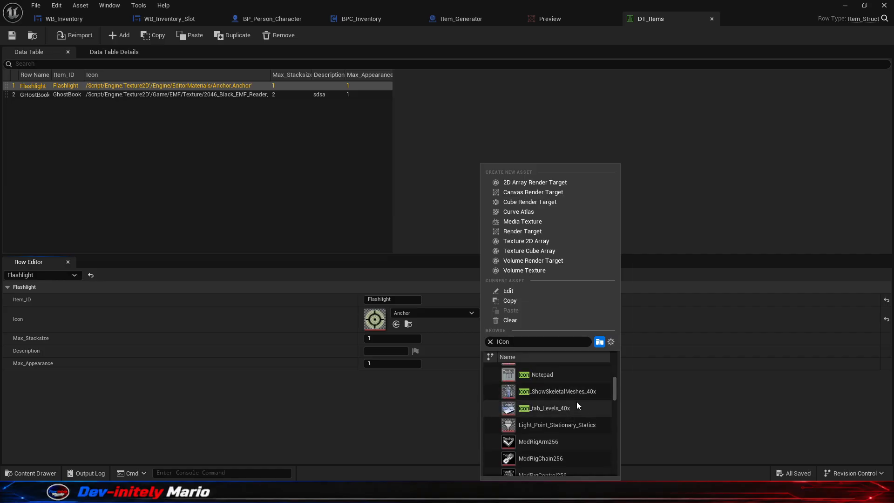
pyautogui.scroll(1, 576, 402)
pyautogui.click(559, 379)
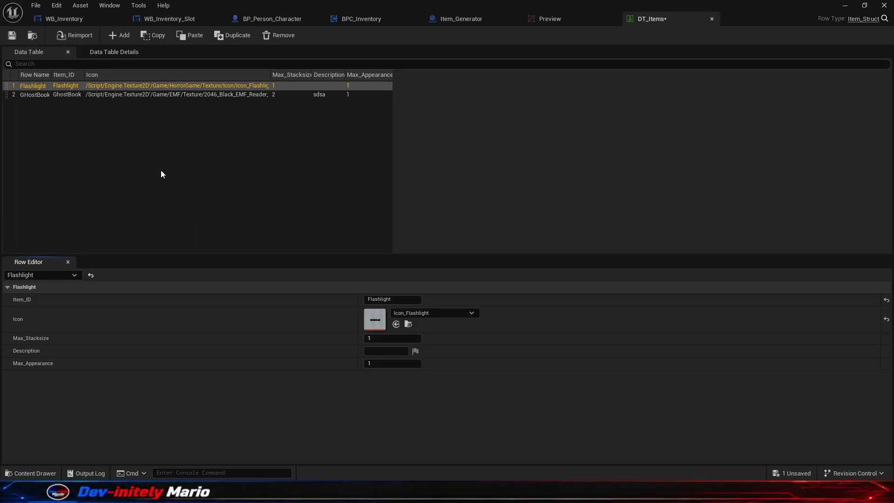
# - Set the GhostBook row's icon to Icon_Notepad and save the data table
pyautogui.click(116, 95)
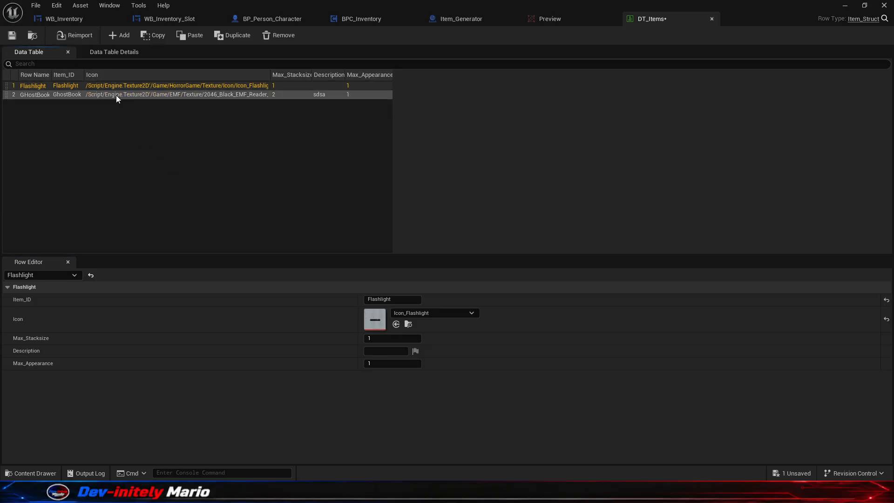
pyautogui.click(468, 313)
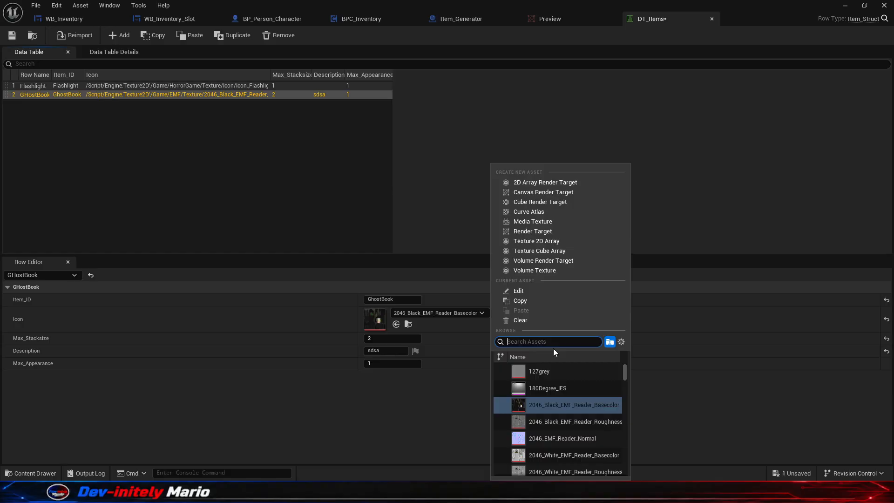
pyautogui.write('Icon_')
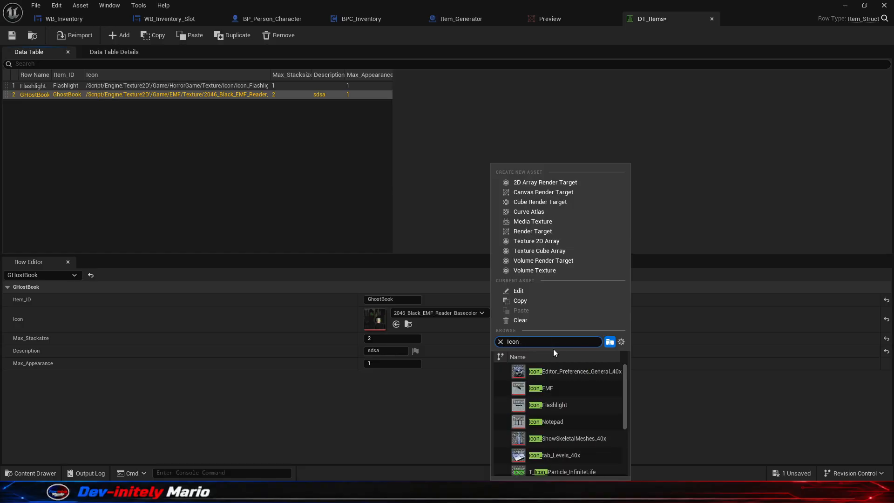
pyautogui.click(583, 420)
pyautogui.hotkey('ctrl', 's')
# - Add a new row to DT_Items and name it EMF
pyautogui.click(119, 37)
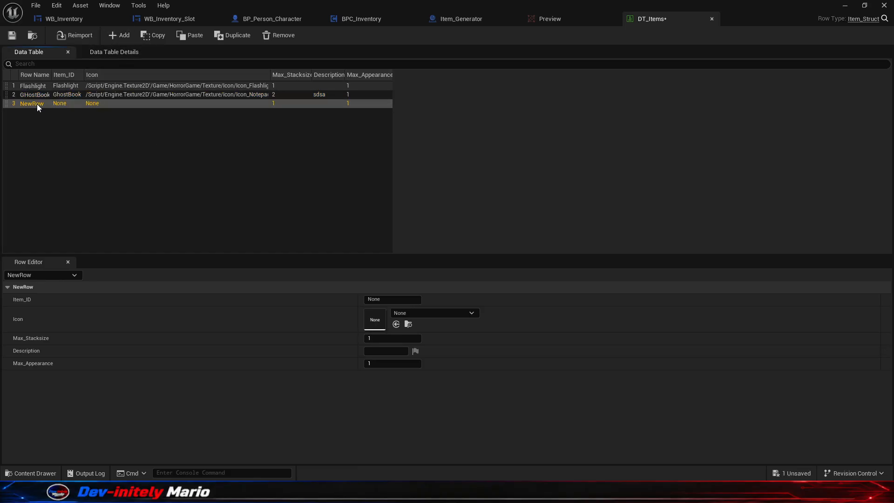
pyautogui.doubleClick(40, 104)
pyautogui.write('EMF')
pyautogui.press('Return')
# - Set the EMF row's Item_ID to BP_Emf_Reader, copying it from the blueprint in the Equipment folder
pyautogui.moveTo(611, 494)
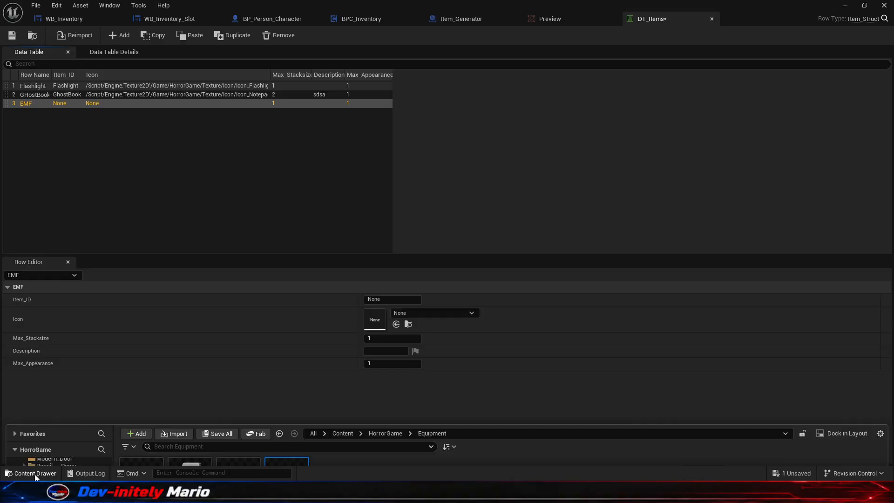
pyautogui.click(33, 474)
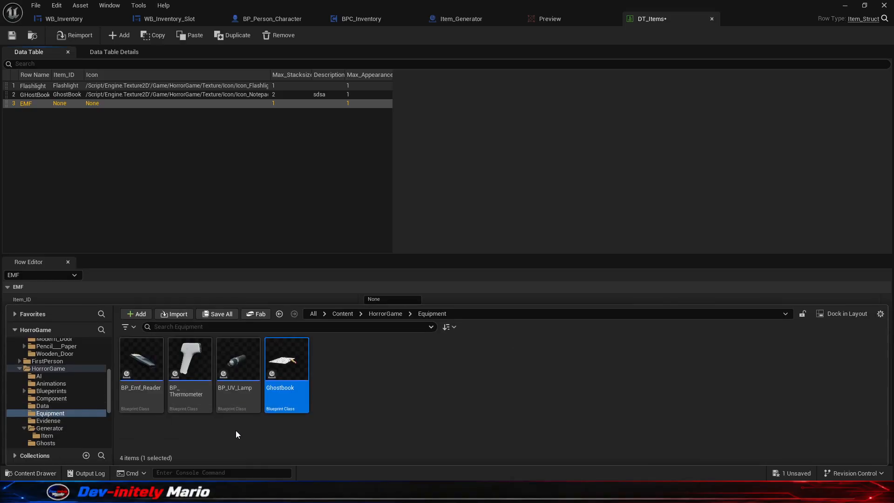
pyautogui.click(139, 396)
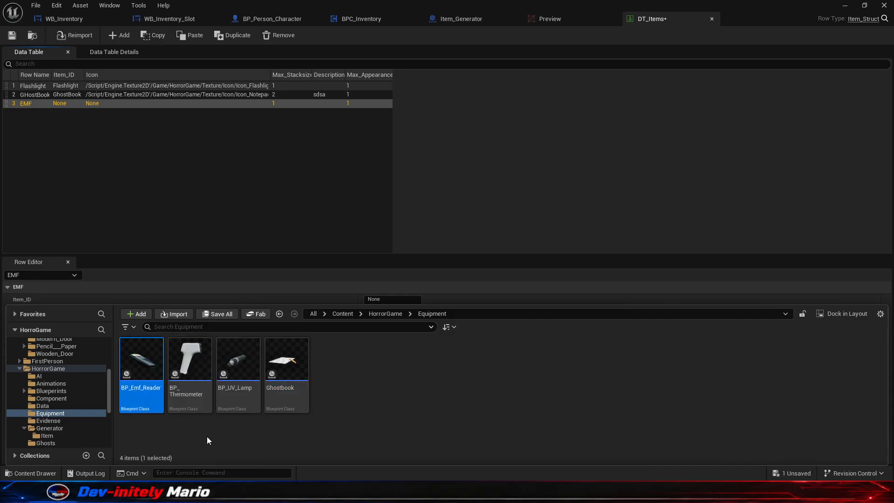
pyautogui.click(320, 443)
pyautogui.click(271, 195)
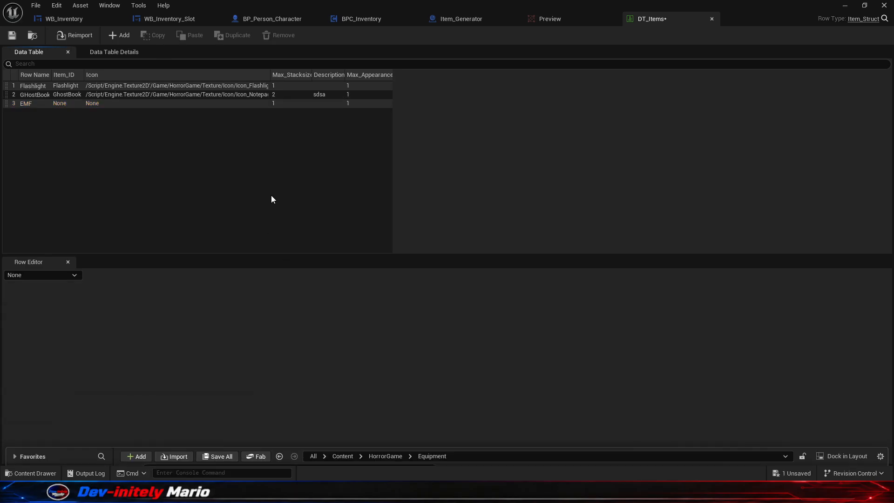
pyautogui.click(63, 103)
pyautogui.click(388, 300)
pyautogui.hotkey('ctrl', 'a')
pyautogui.write('BP_Emf_Reader')
# - Set the EMF row's icon to Icon_EMF and save DT_Items
pyautogui.click(460, 312)
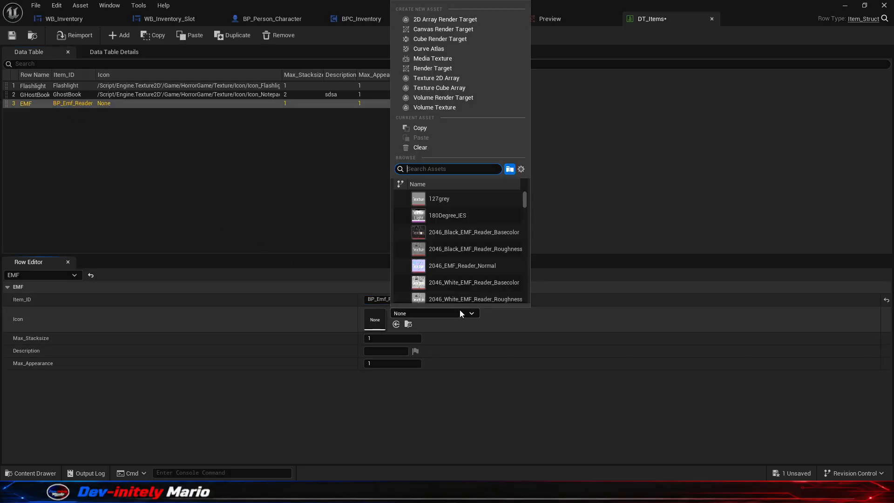
pyautogui.write('ICO')
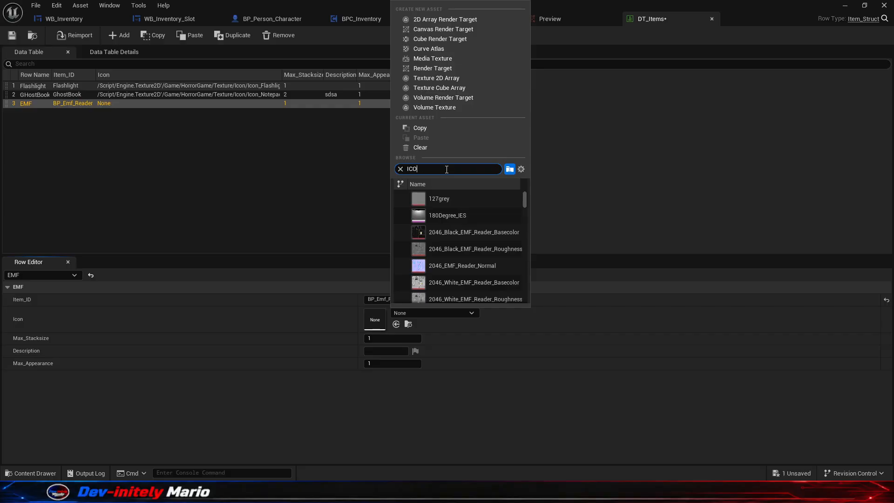
pyautogui.write('N')
pyautogui.click(454, 212)
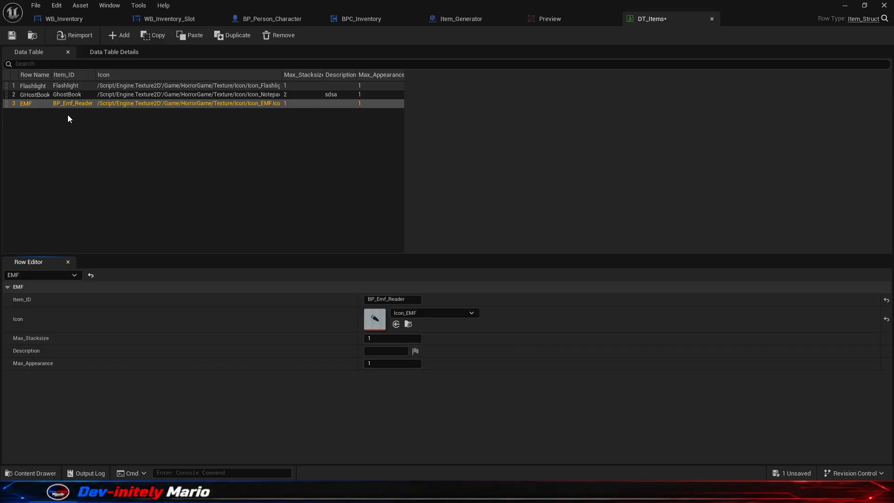
pyautogui.hotkey('ctrl', 's')
# - Set the GhostBook row's Max_Stacksize to 1 and save the data table
pyautogui.click(61, 94)
pyautogui.click(66, 84)
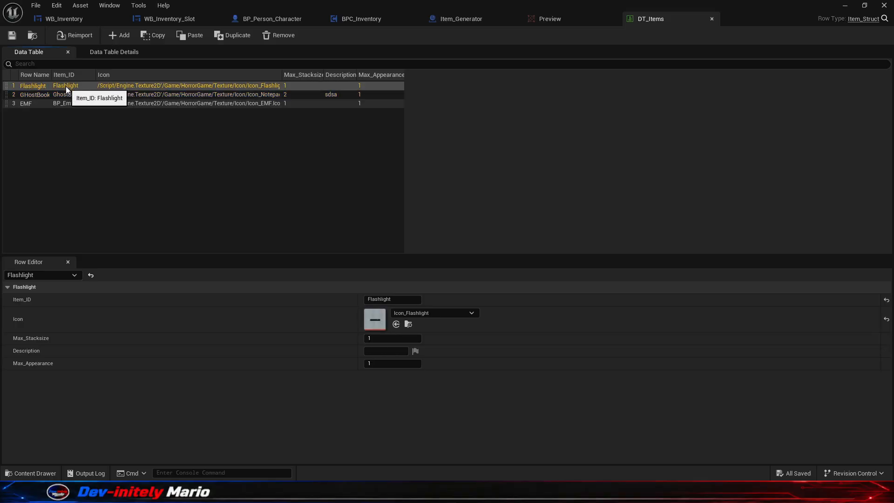
pyautogui.click(63, 93)
pyautogui.click(387, 338)
pyautogui.write('1')
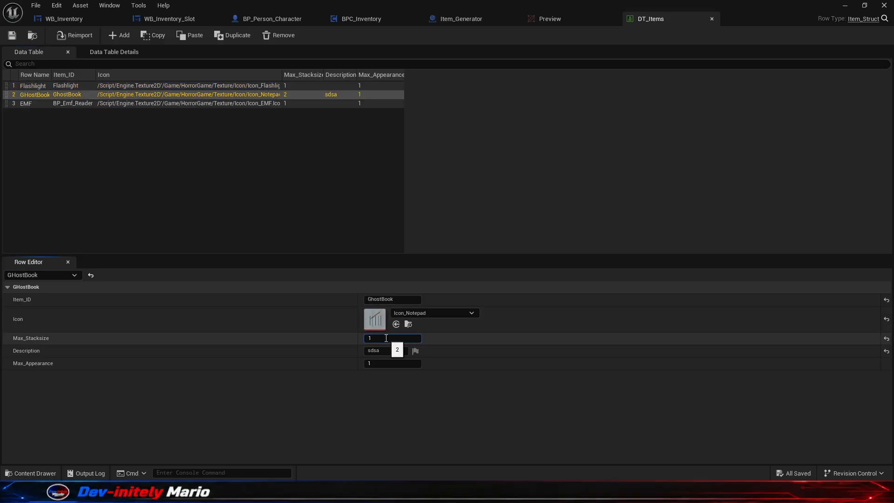
pyautogui.click(286, 205)
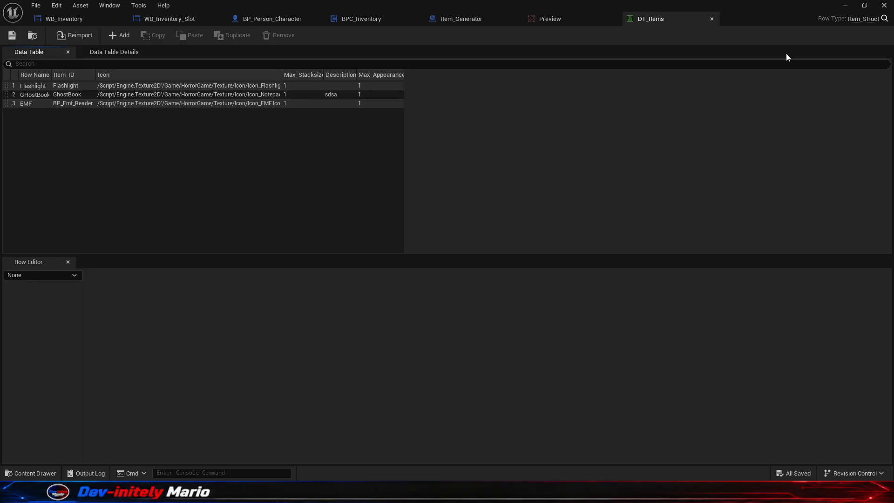
# - Play the level, pick up the Ghostbook from the floor and open the inventory to check its icon
pyautogui.click(884, 5)
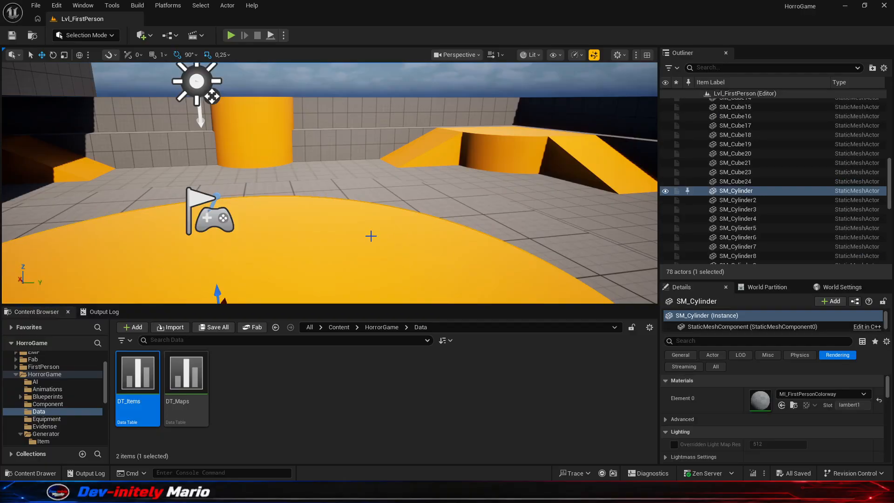
pyautogui.click(231, 36)
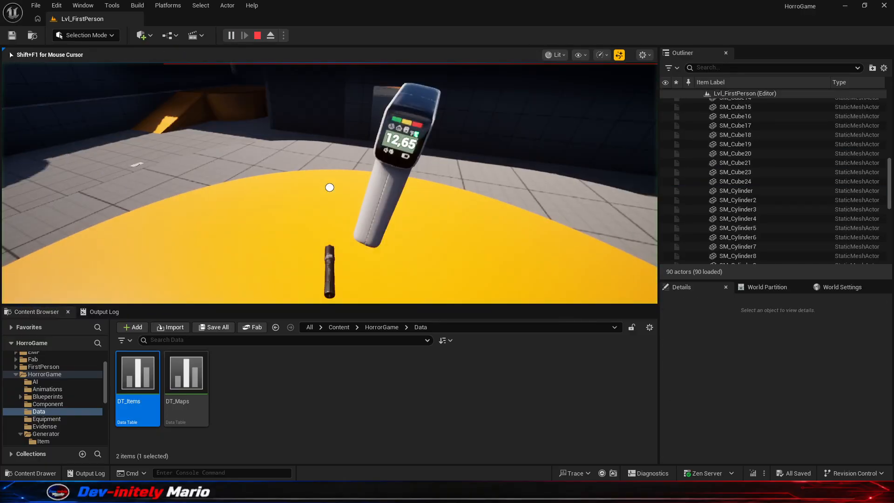
pyautogui.press('w')
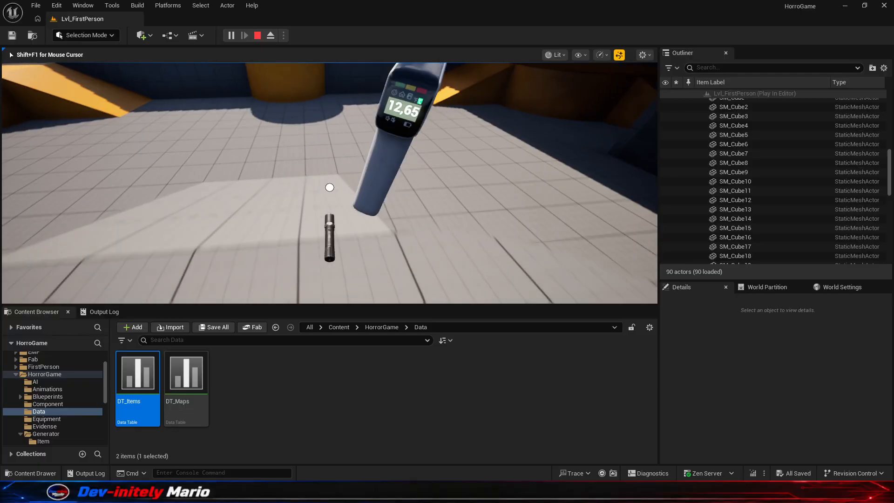
pyautogui.press('w')
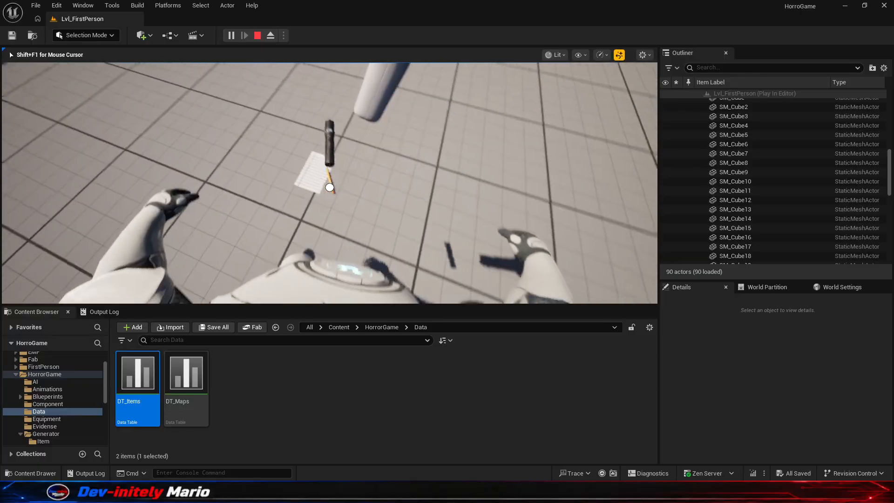
pyautogui.press('a')
pyautogui.press('e')
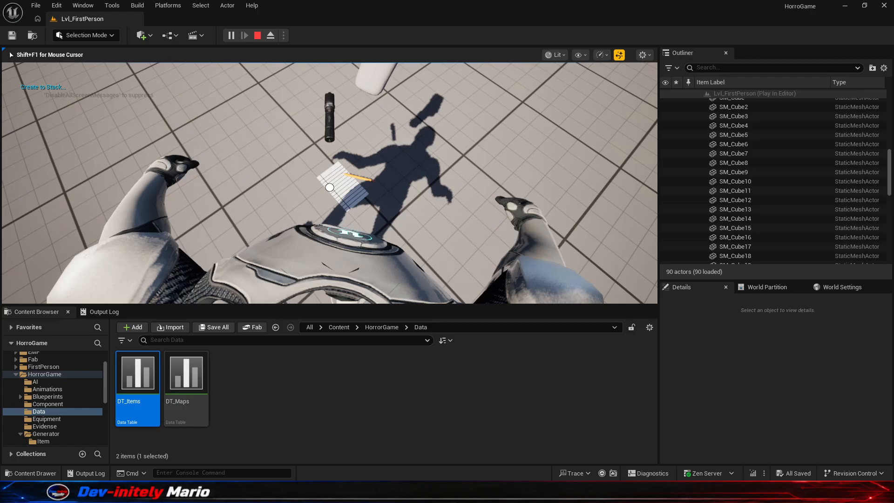
pyautogui.press('Tab')
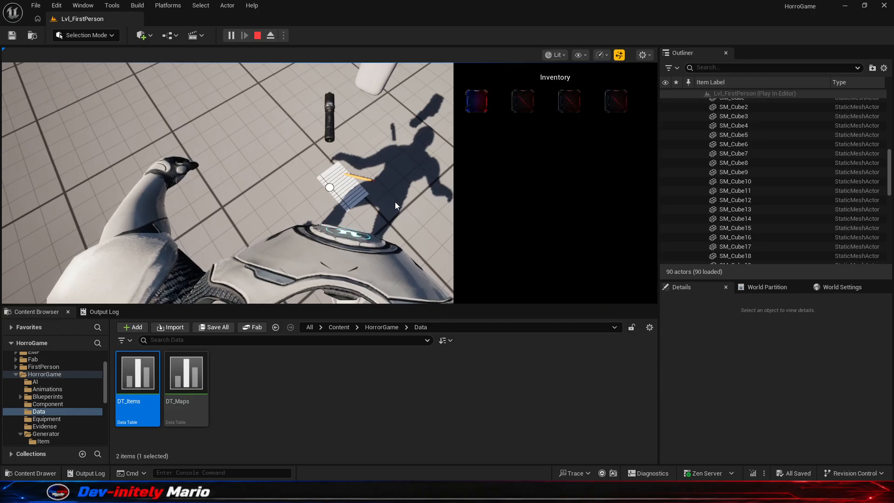
# - Pick up the Ghostbook again with the inventory open, test the second slot and end the play session
pyautogui.press('e')
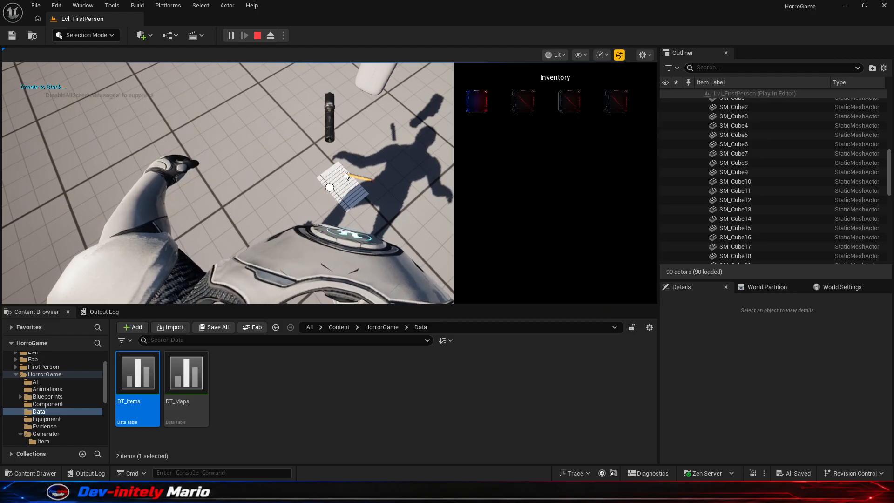
pyautogui.press('e')
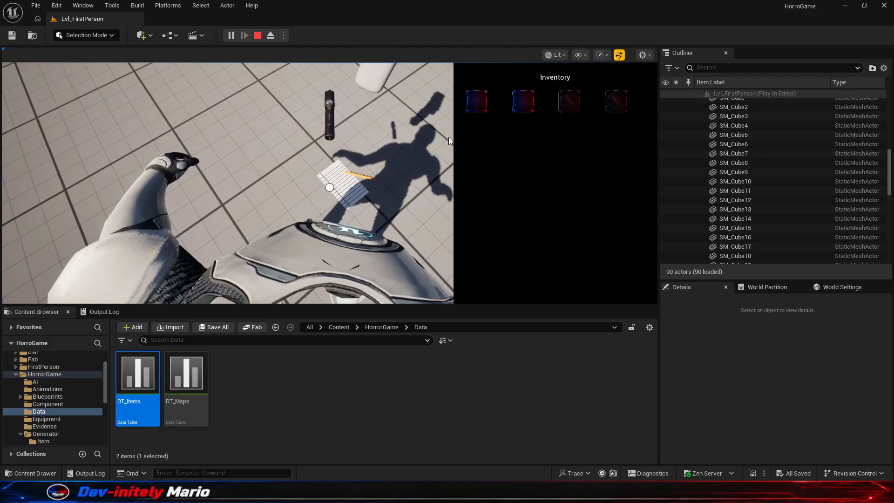
pyautogui.click(517, 106)
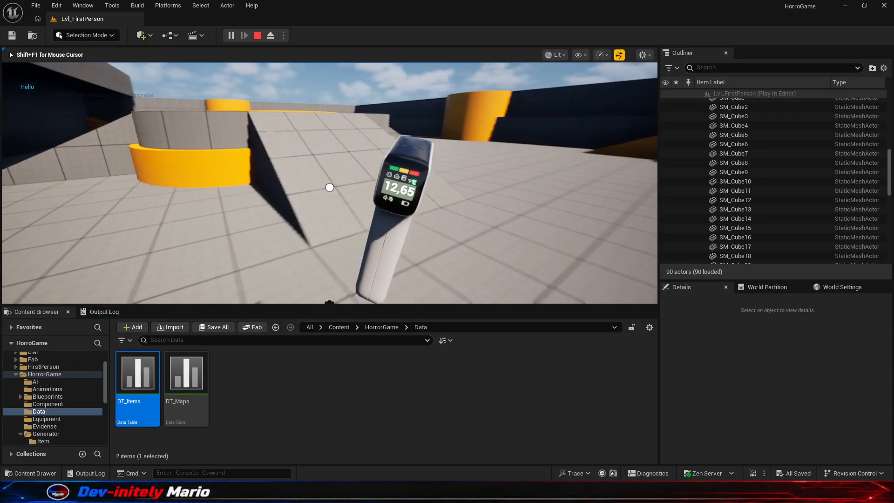
pyautogui.press('w')
pyautogui.press('space')
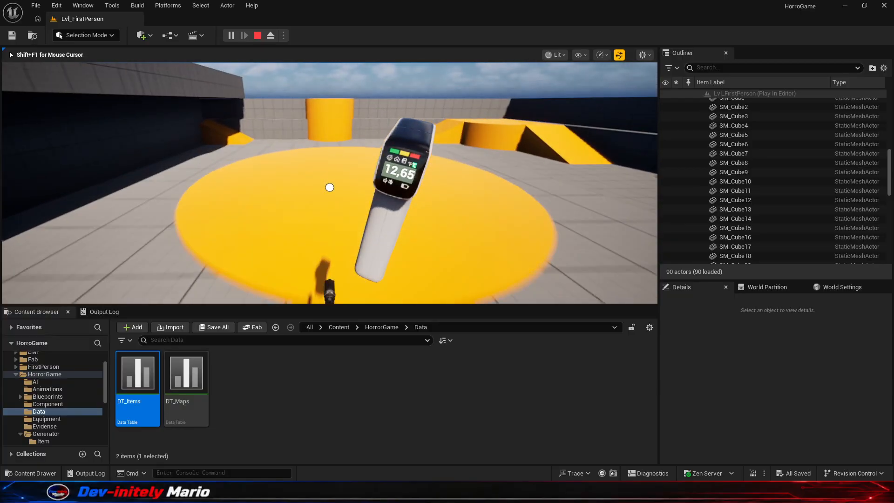
pyautogui.press('Escape')
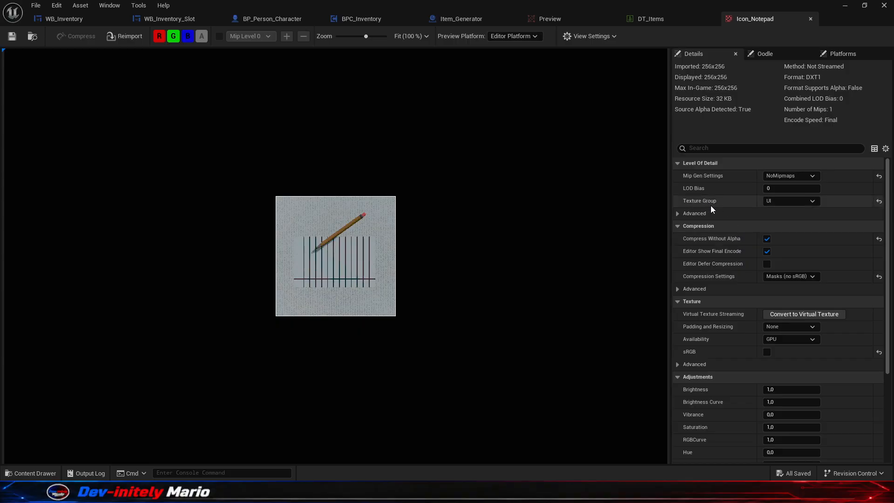
# - Set Icon_Flashlight's Texture Group to UI and its Compression Settings to Masks (no sRGB), and save the texture
pyautogui.click(811, 18)
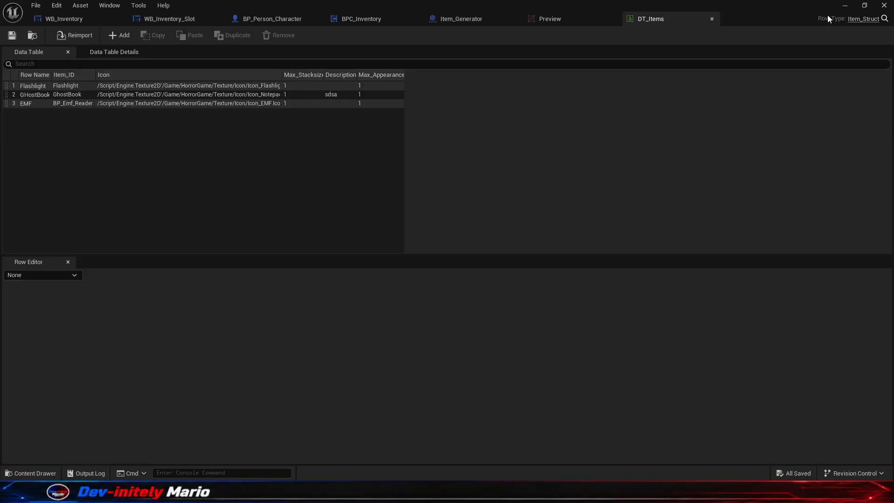
pyautogui.click(845, 5)
pyautogui.doubleClick(186, 382)
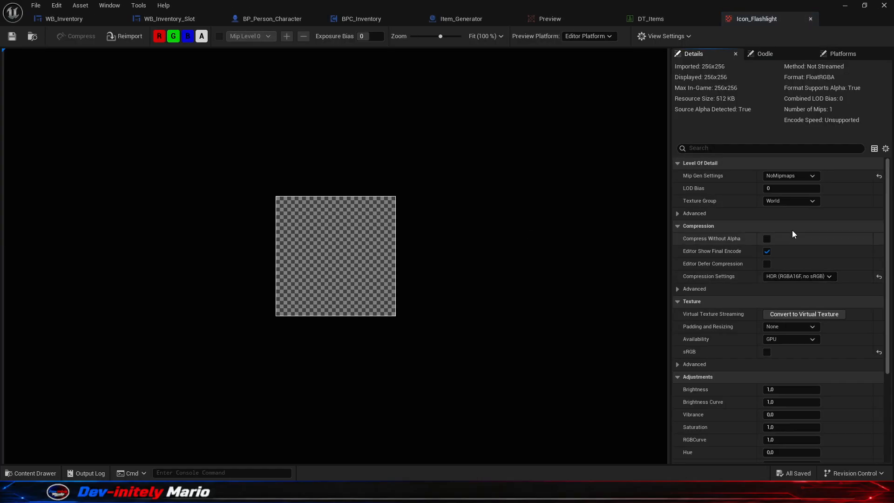
pyautogui.click(804, 201)
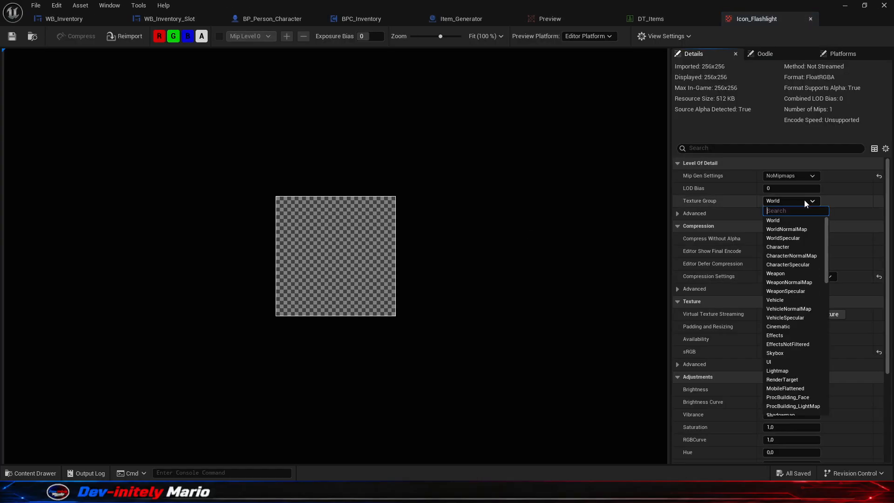
pyautogui.click(775, 365)
pyautogui.click(798, 276)
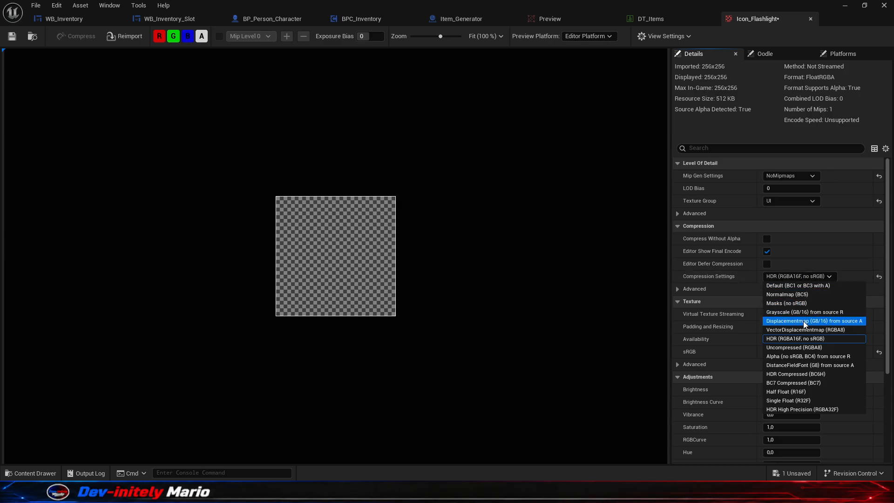
pyautogui.click(792, 304)
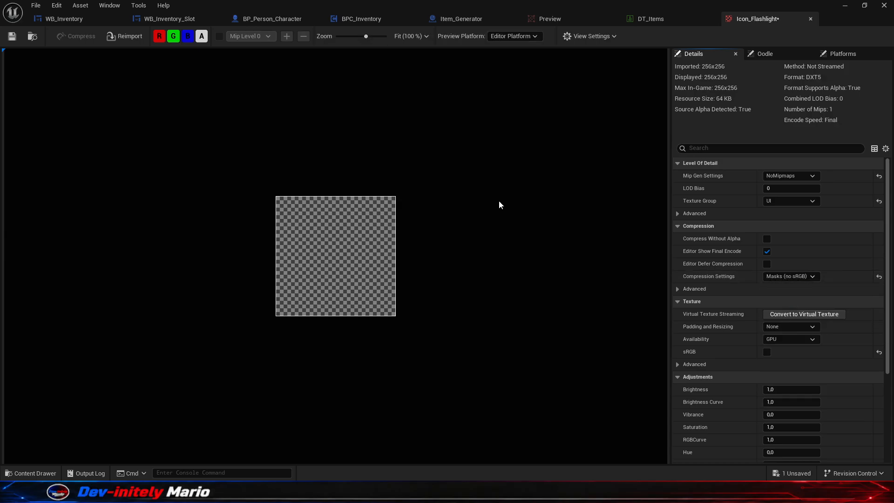
pyautogui.click(839, 17)
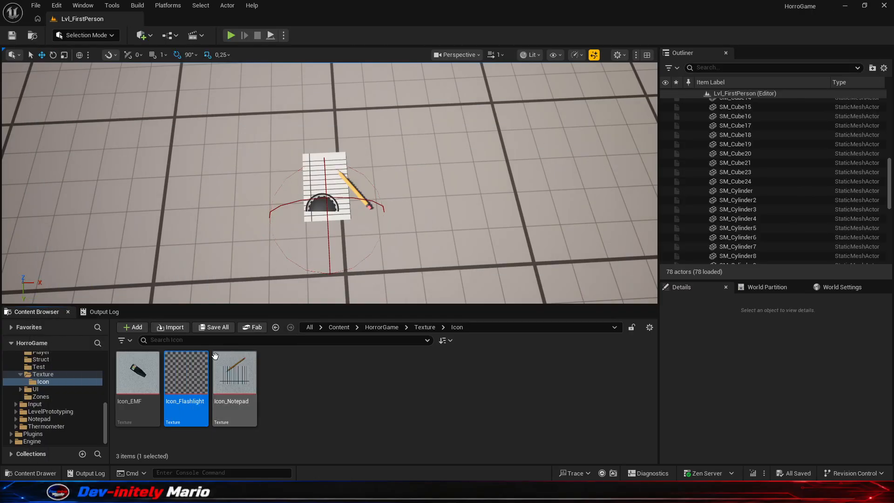
# - Reopen Icon_Flashlight and preview the texture with the alpha channel hidden
pyautogui.doubleClick(201, 369)
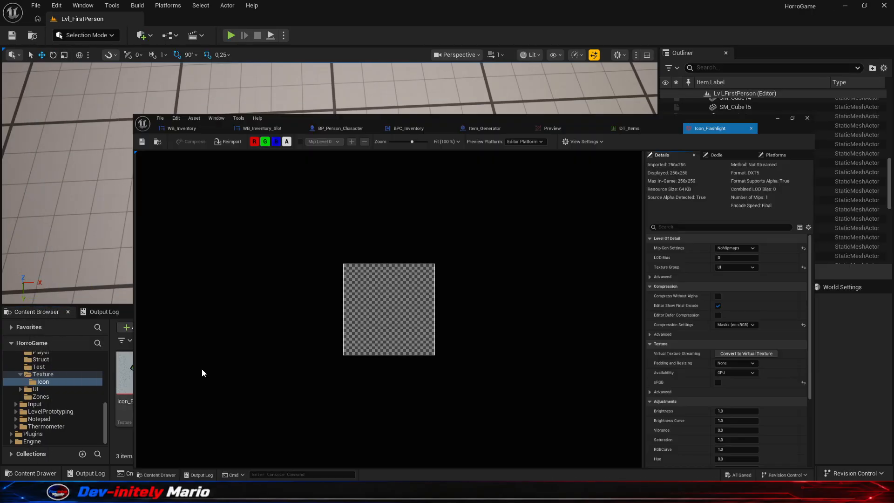
pyautogui.click(205, 39)
pyautogui.click(205, 39)
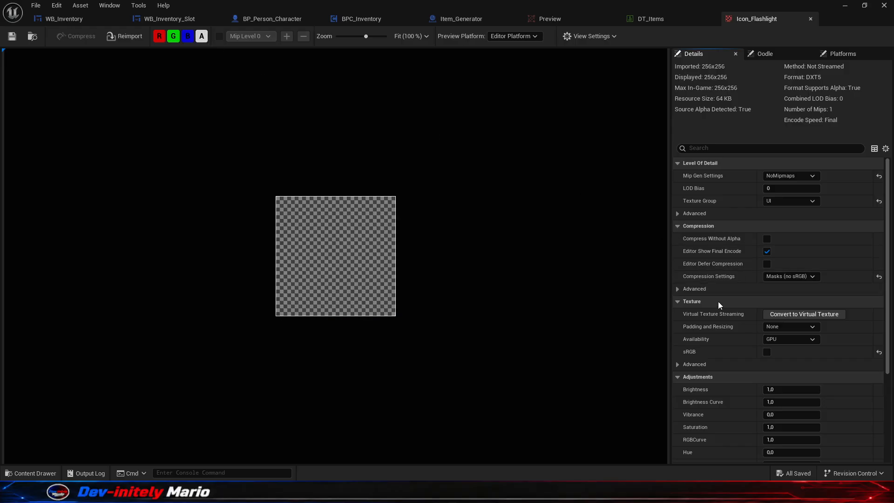
pyautogui.click(205, 39)
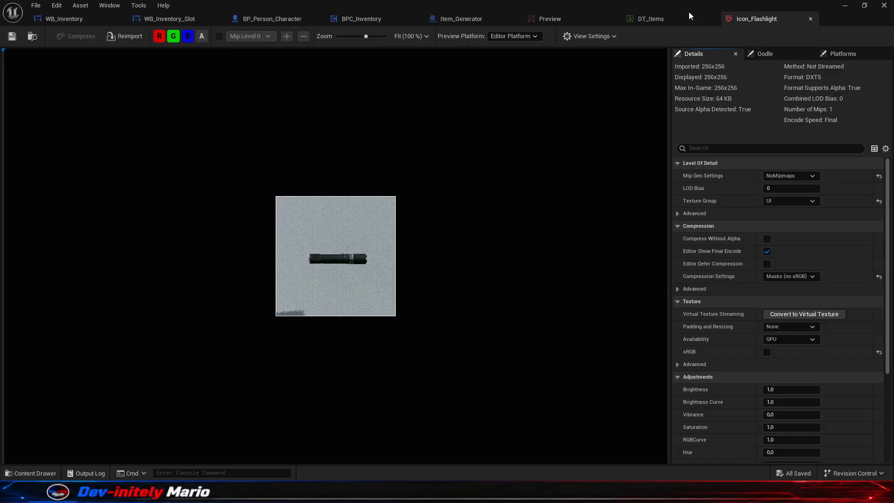
# - Change the GhostBook row's icon to Icon_EMF in DT_Items and save the data table
pyautogui.click(647, 20)
pyautogui.click(256, 95)
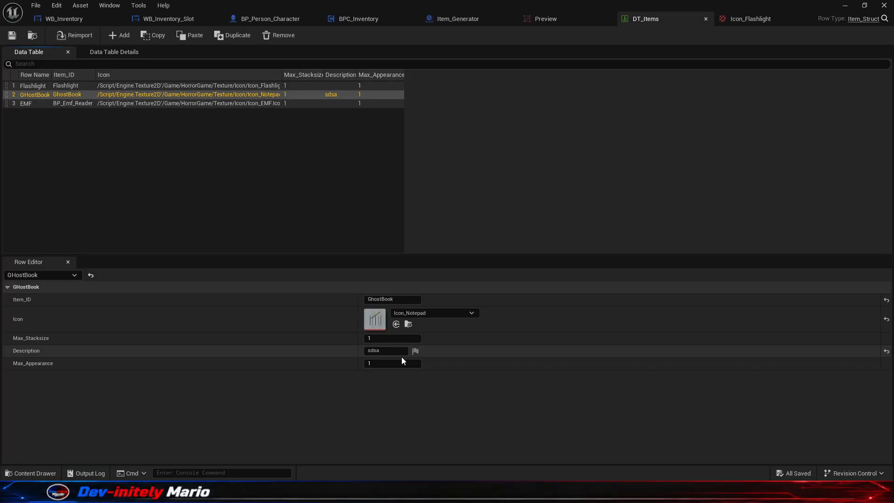
pyautogui.click(434, 314)
pyautogui.scroll(1, 568, 373)
pyautogui.click(559, 357)
pyautogui.scroll(2, 571, 384)
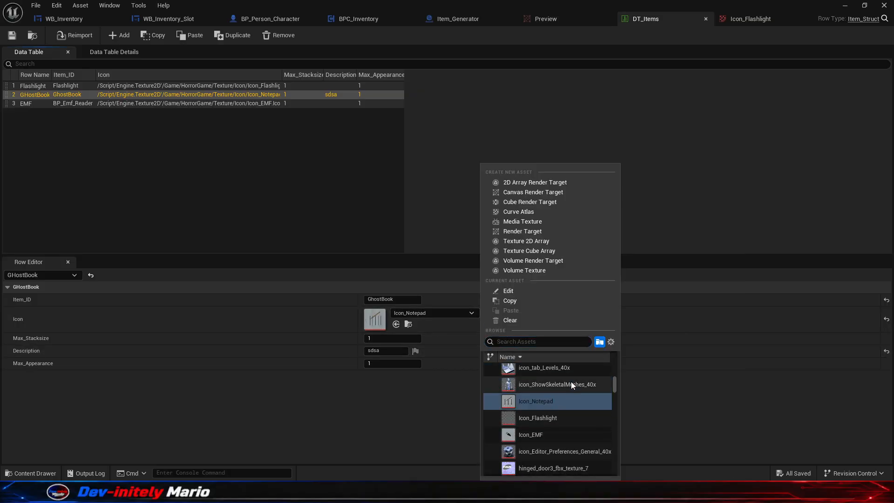
pyautogui.click(556, 433)
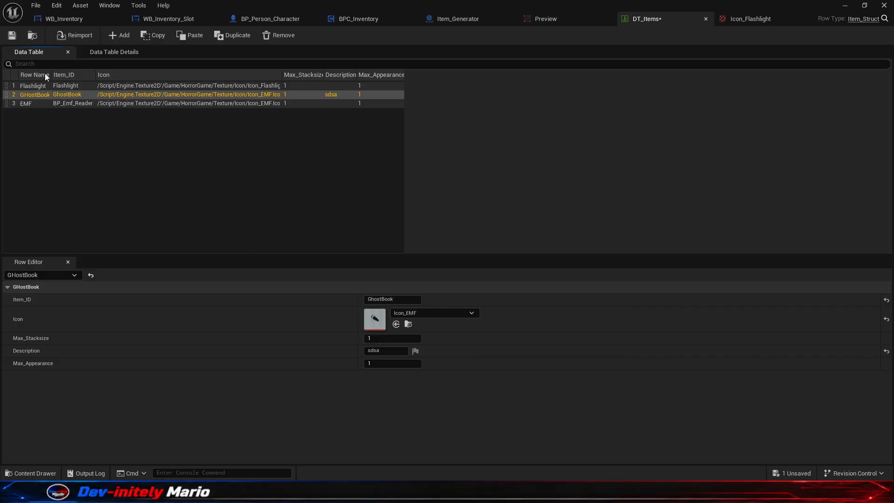
# - Play the level, pick up the Ghostbook and check its changed icon in the inventory, ending the session when finished
pyautogui.click(853, 5)
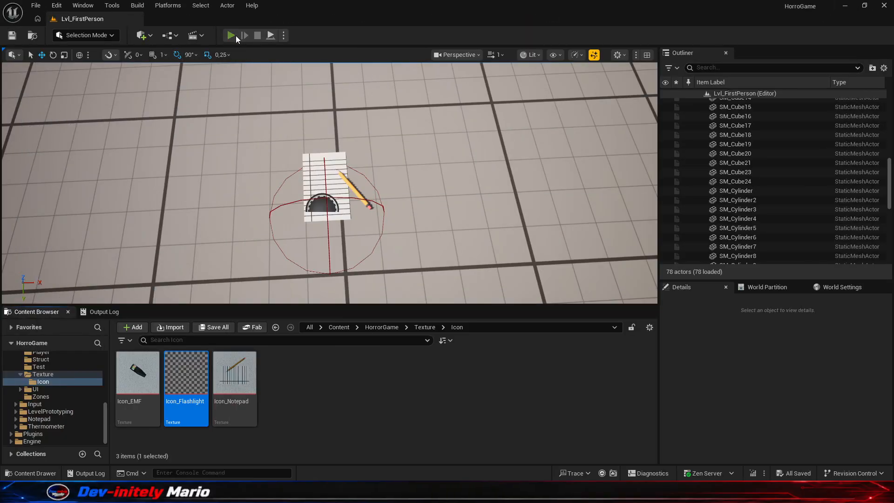
pyautogui.click(235, 35)
pyautogui.press('w')
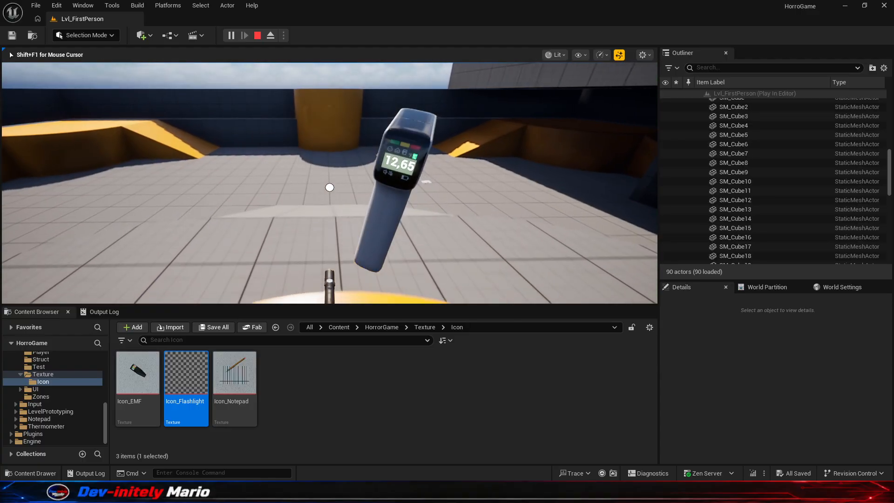
pyautogui.press('w')
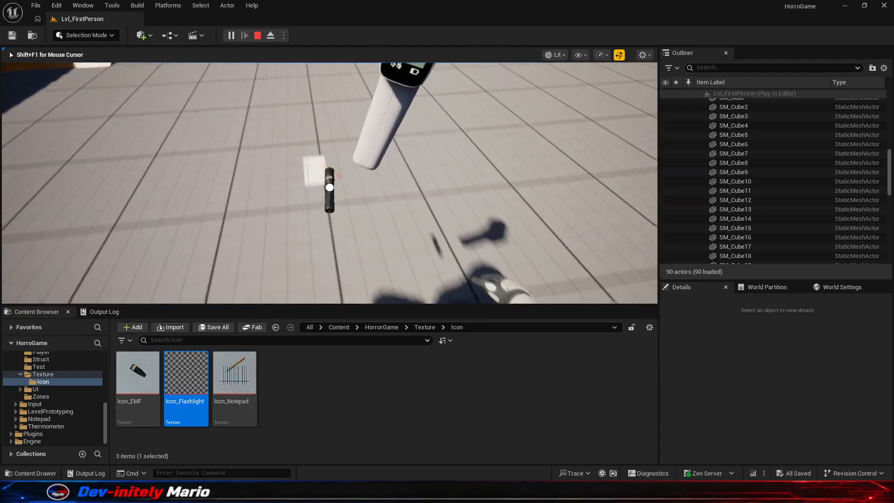
pyautogui.press('e')
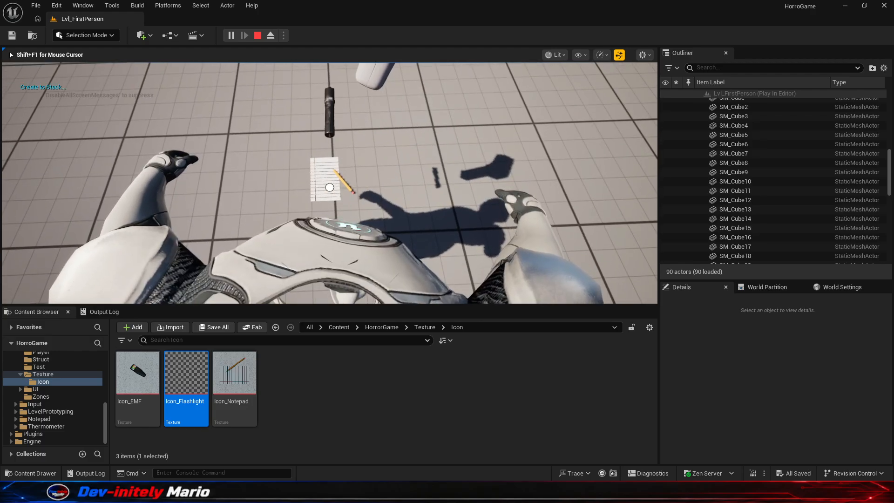
pyautogui.press('Tab')
pyautogui.press('Escape')
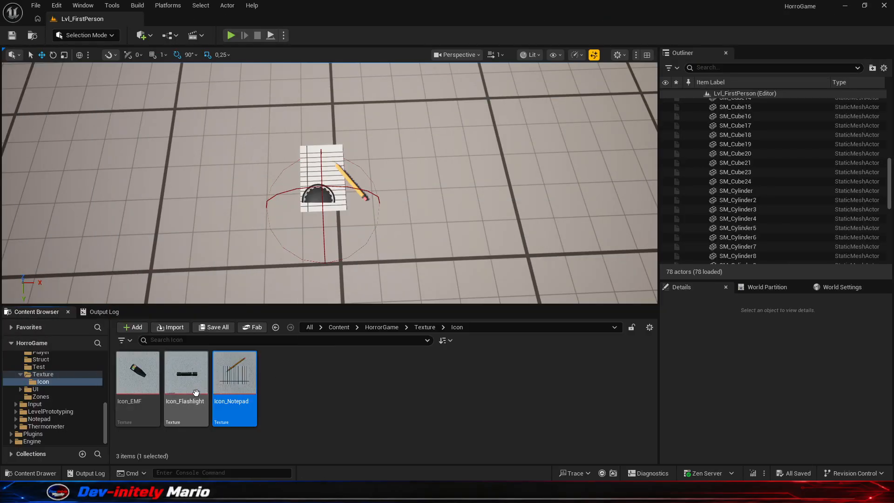
# - Set Icon_EMF's Texture Group to UI and Compression Settings to Masks (no sRGB), enable Compress Without Alpha, and save the texture
pyautogui.click(143, 389)
pyautogui.doubleClick(144, 386)
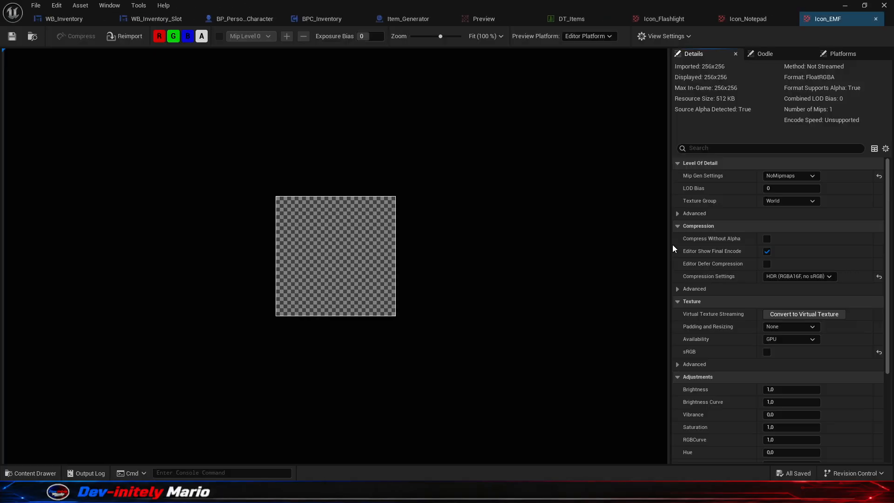
pyautogui.click(798, 201)
pyautogui.click(785, 361)
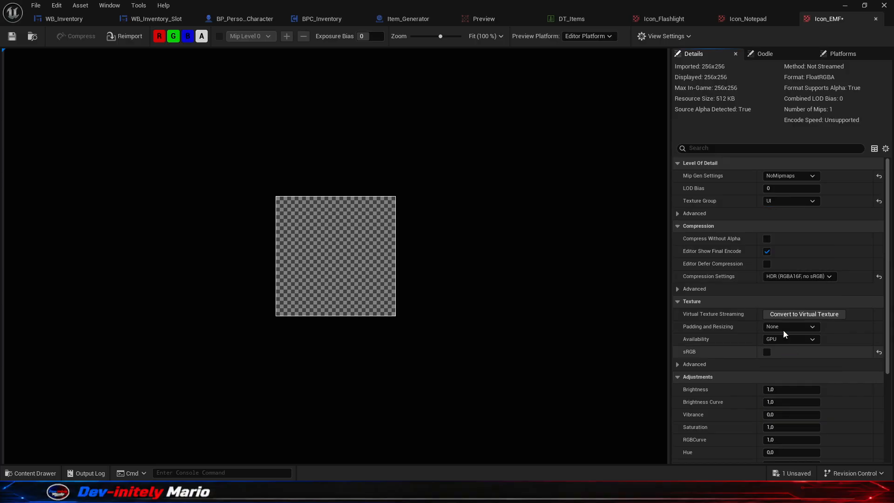
pyautogui.click(782, 278)
pyautogui.click(792, 305)
pyautogui.click(767, 239)
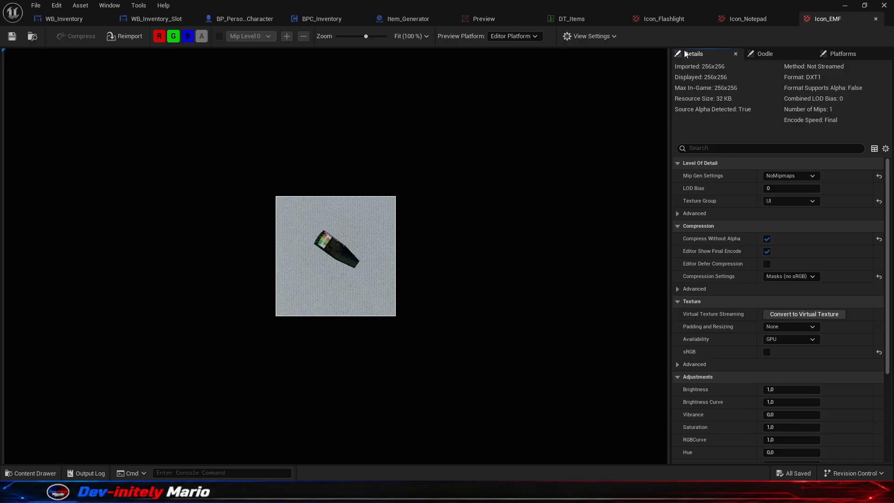
# - Play the level, pick up the Ghostbook and inspect its inventory icon in an enlarged game viewport
pyautogui.click(846, 5)
pyautogui.click(231, 35)
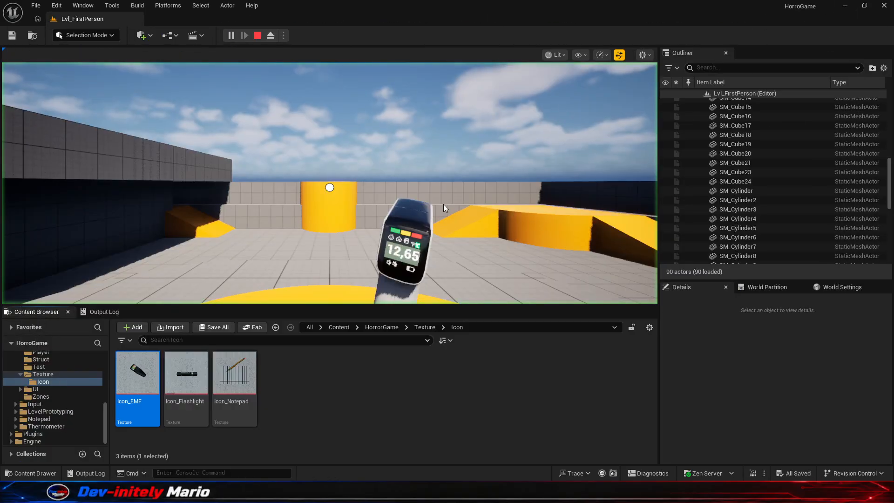
pyautogui.press('w')
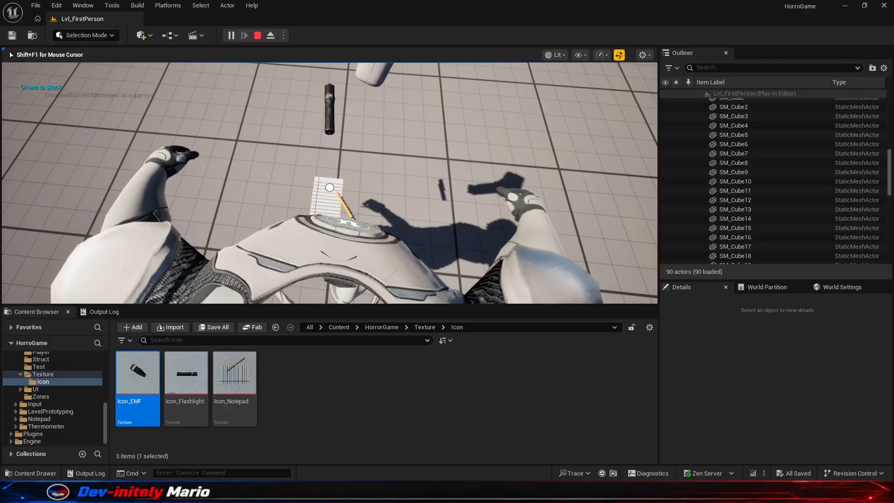
pyautogui.press('i')
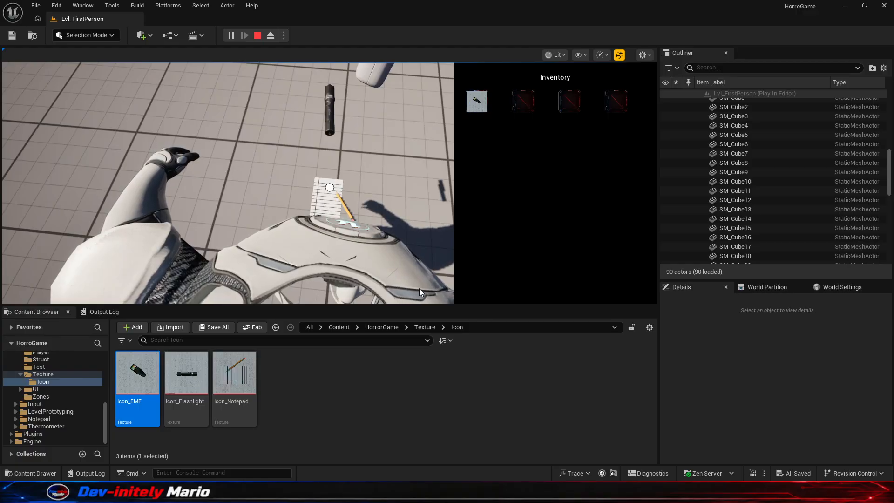
pyautogui.moveTo(423, 306); pyautogui.dragTo(422, 464)
pyautogui.moveTo(659, 246); pyautogui.dragTo(891, 245)
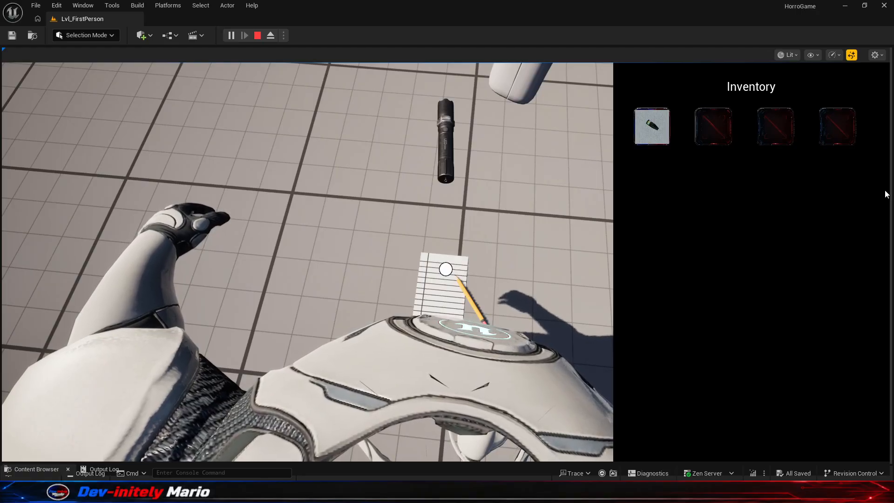
# - Shrink the enlarged game viewport to bring back the Outliner, Details and Content Browser areas
pyautogui.moveTo(888, 195); pyautogui.dragTo(712, 200)
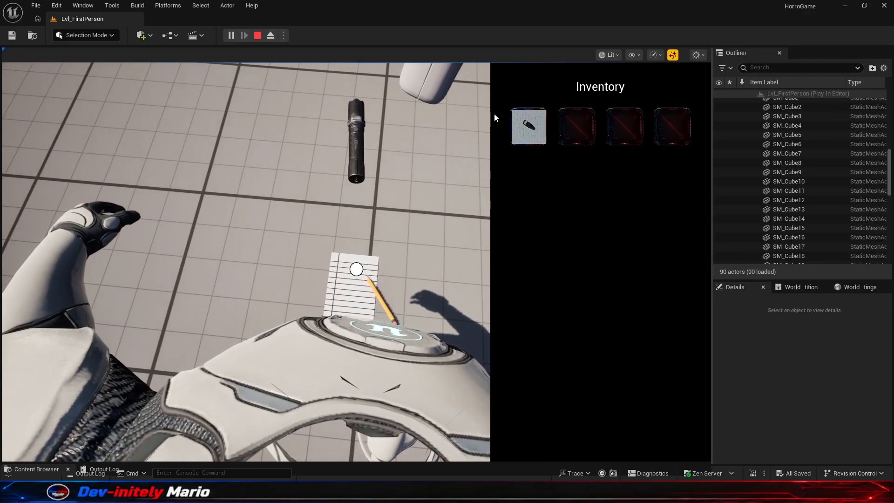
pyautogui.moveTo(450, 466); pyautogui.dragTo(464, 309)
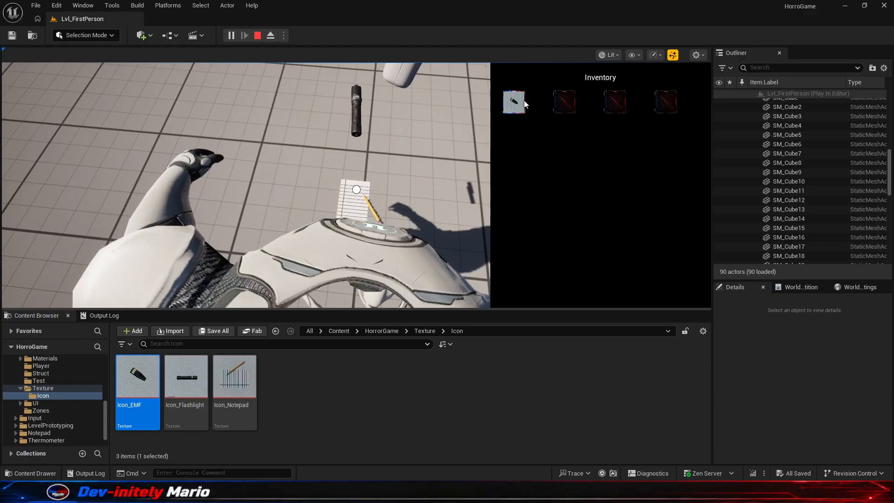
pyautogui.click(399, 404)
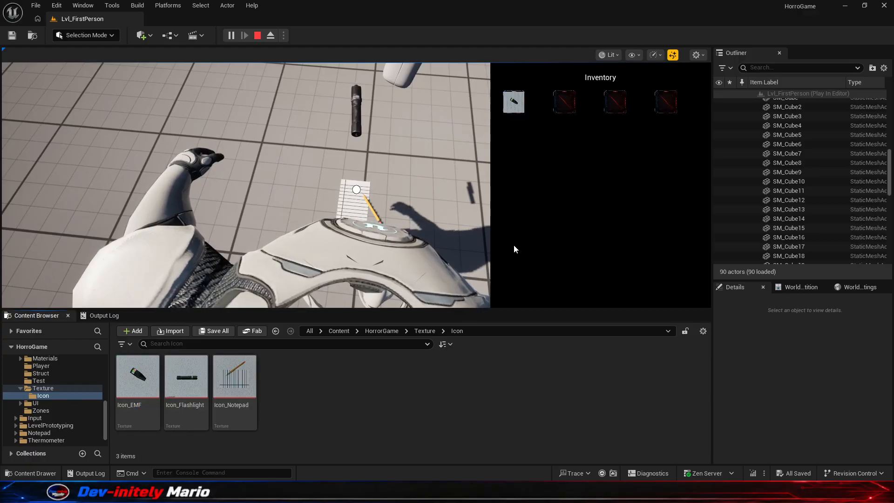
# - Open the Item_Generator blueprint from the HorrorGame/Generator/Item folder
pyautogui.scroll(3, 70, 384)
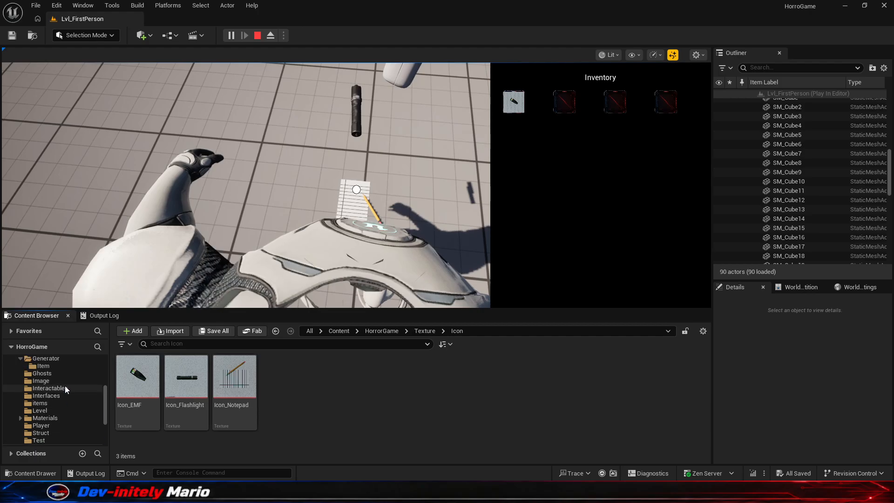
pyautogui.click(52, 392)
pyautogui.click(53, 388)
pyautogui.click(55, 395)
pyautogui.click(55, 389)
pyautogui.doubleClick(134, 375)
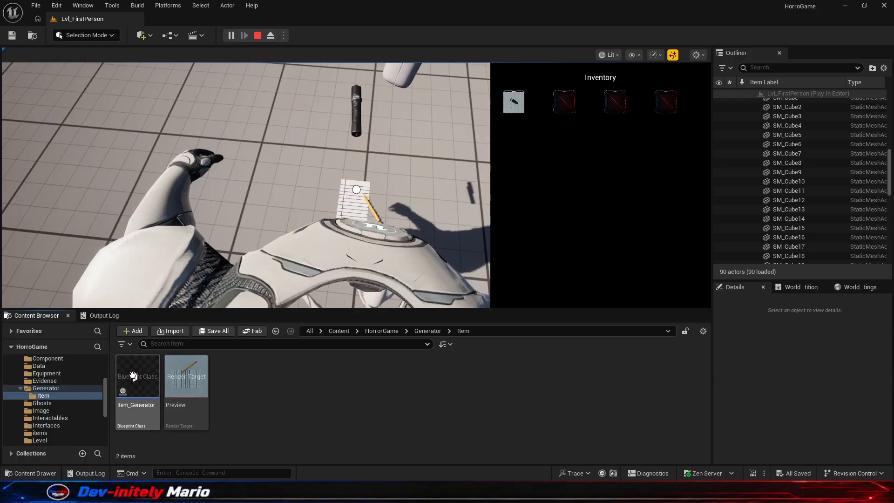
pyautogui.doubleClick(138, 375)
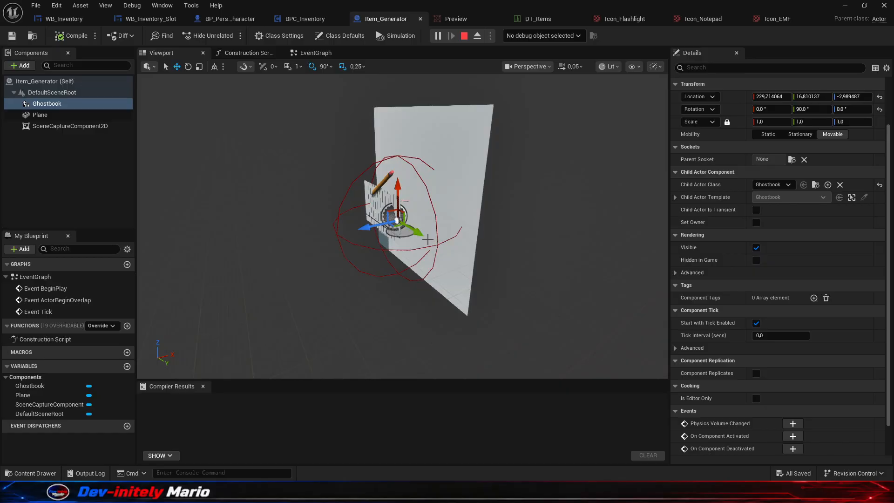
# - End the play session, delete the background Plane component from Item_Generator, and check the Preview render target
pyautogui.click(449, 169)
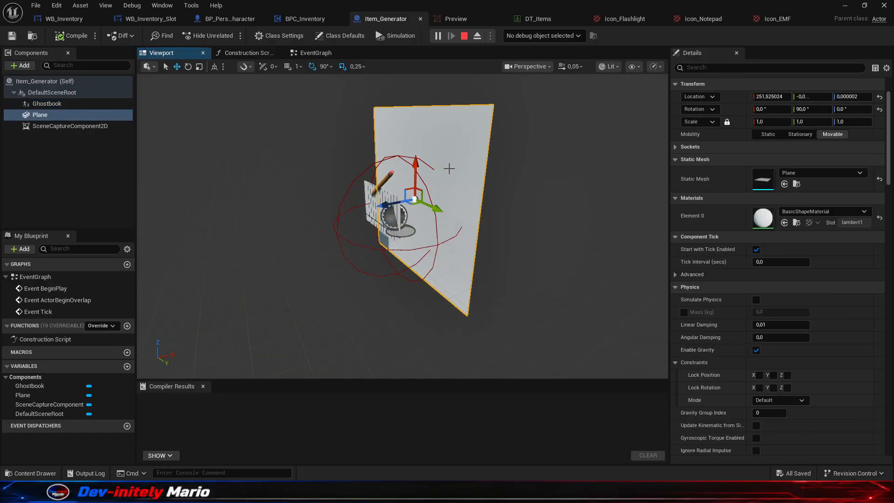
pyautogui.click(507, 156)
pyautogui.click(471, 150)
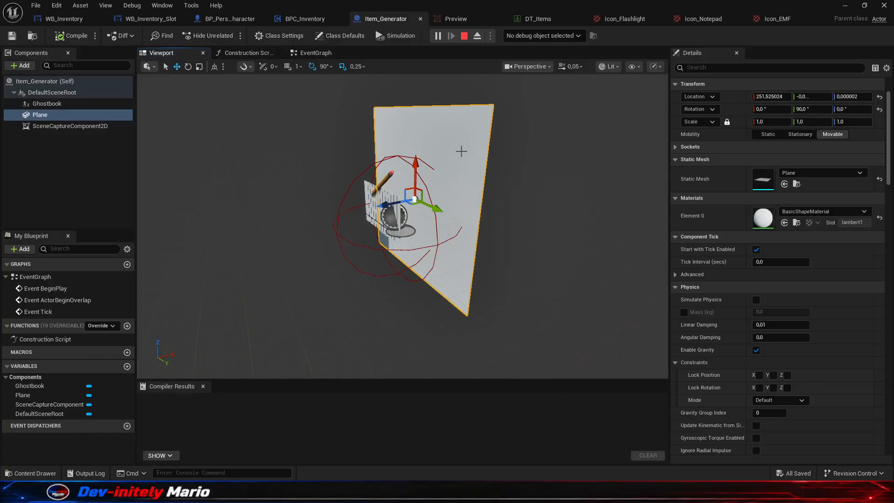
pyautogui.click(86, 126)
pyautogui.click(80, 116)
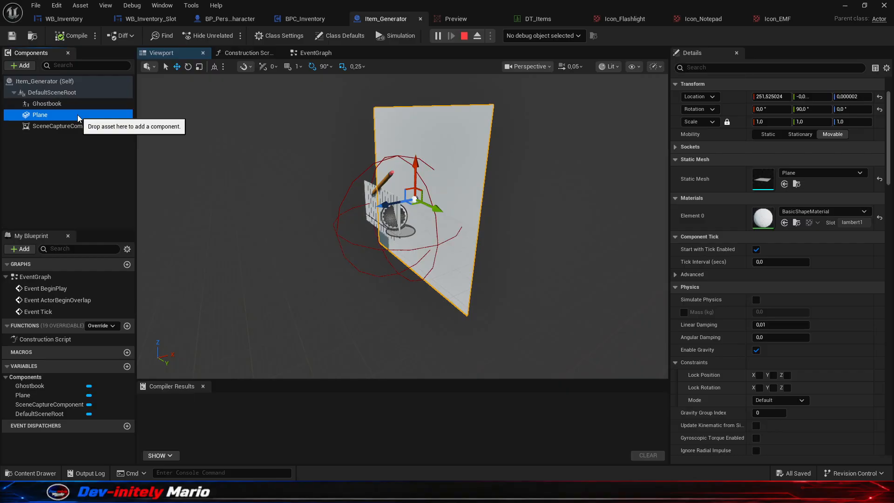
pyautogui.rightClick(79, 118)
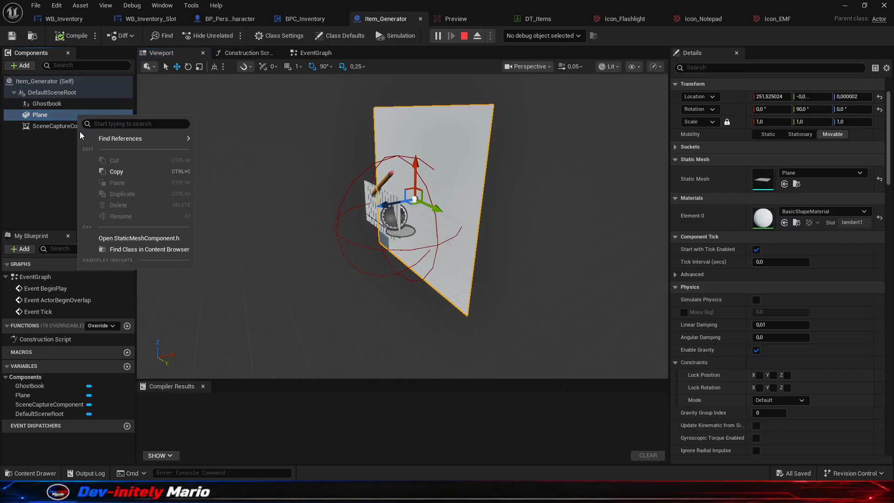
pyautogui.click(52, 161)
pyautogui.click(61, 116)
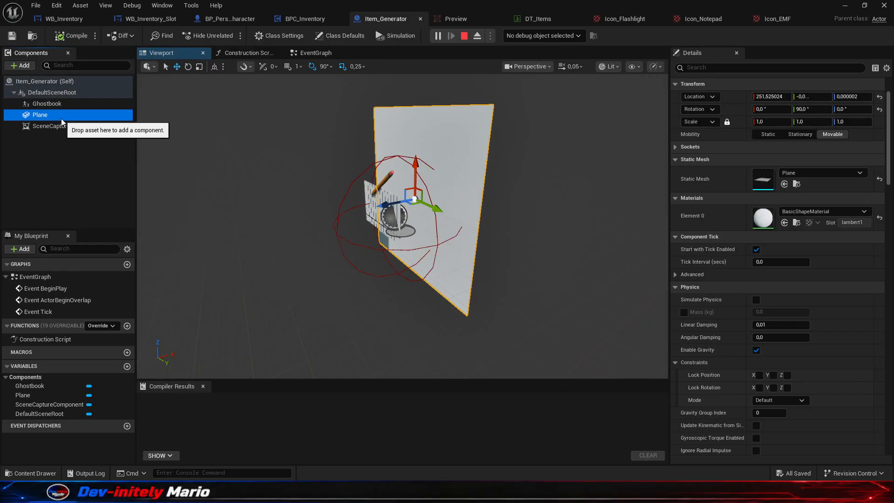
pyautogui.click(464, 35)
pyautogui.press('Delete')
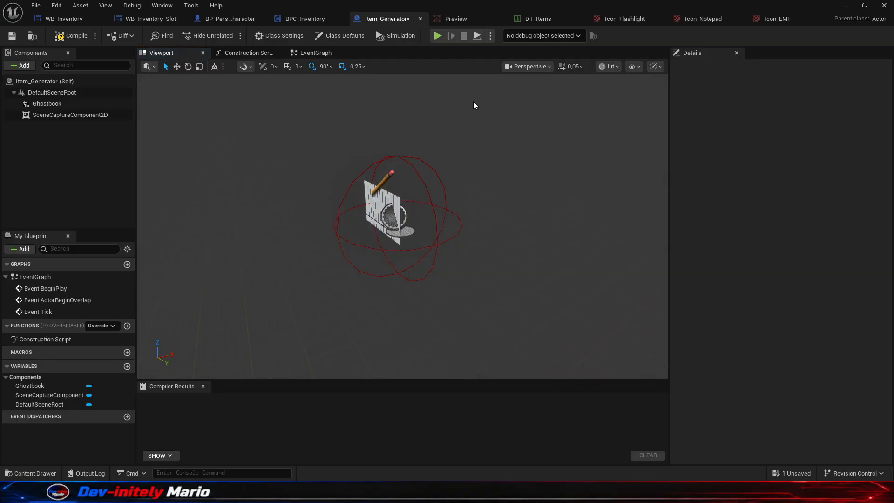
pyautogui.click(455, 19)
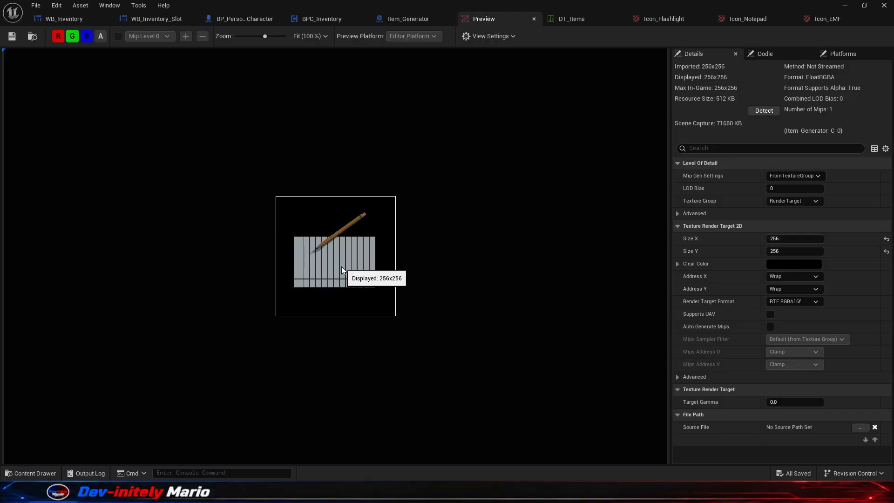
# - Set the Ghostbook component's scale to 1.5 on all axes, save Item_Generator and check the Preview render target
pyautogui.click(404, 19)
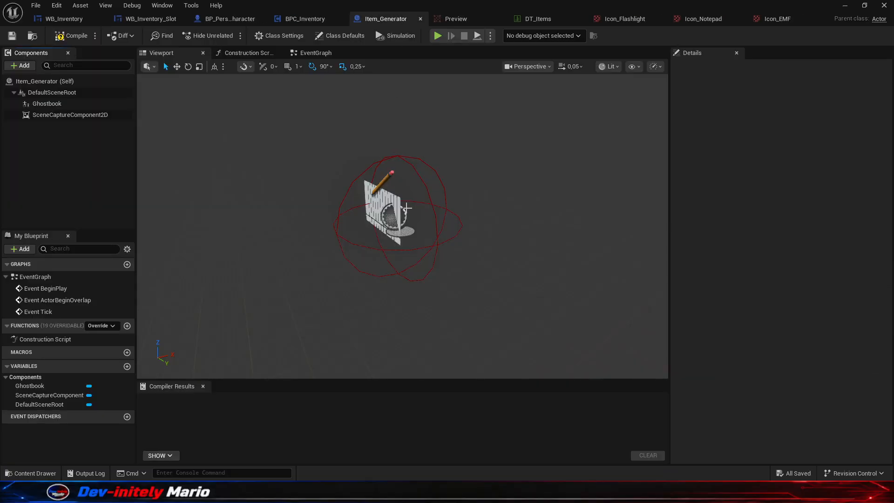
pyautogui.click(362, 187)
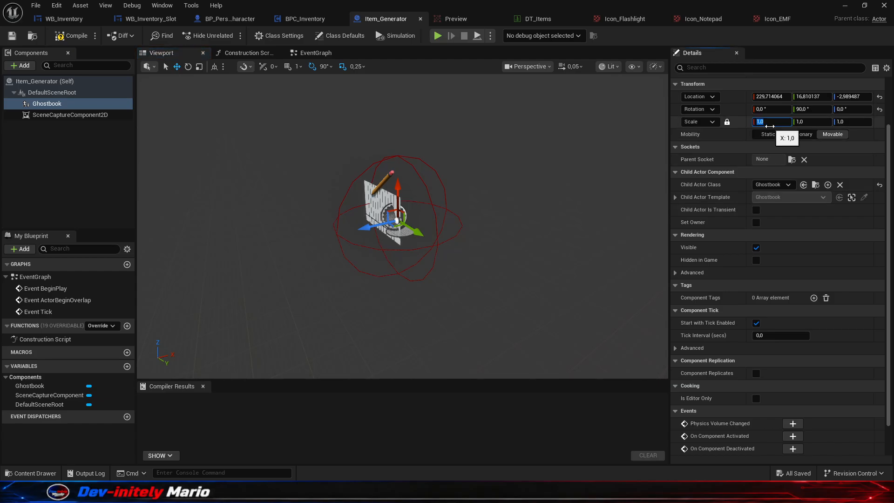
pyautogui.press('Return')
pyautogui.hotkey('ctrl', 's')
pyautogui.click(440, 18)
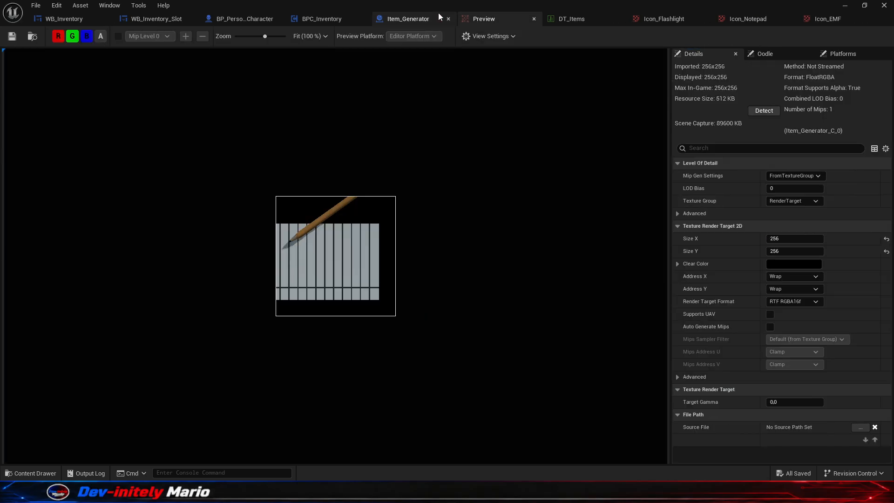
pyautogui.click(441, 16)
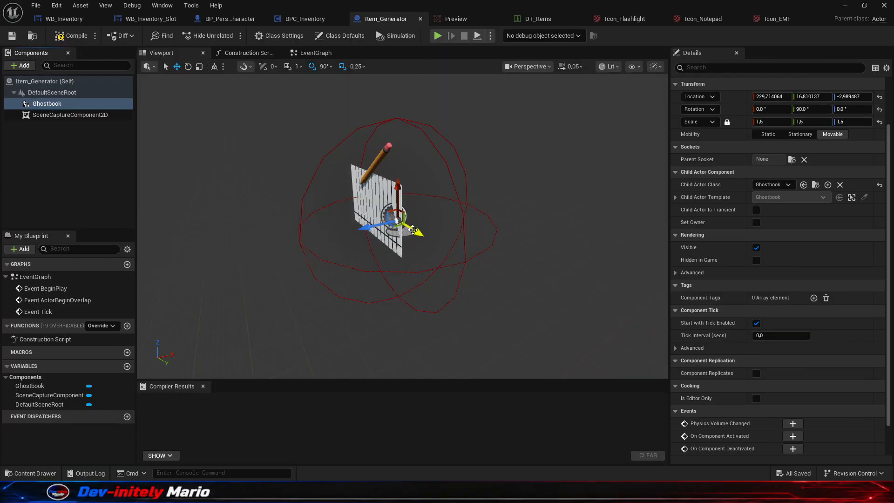
# - Shift the Ghostbook along Y to about 22.75, save Item_Generator and check its framing in Preview
pyautogui.moveTo(412, 230); pyautogui.dragTo(423, 236)
pyautogui.hotkey('ctrl', 's')
pyautogui.click(458, 18)
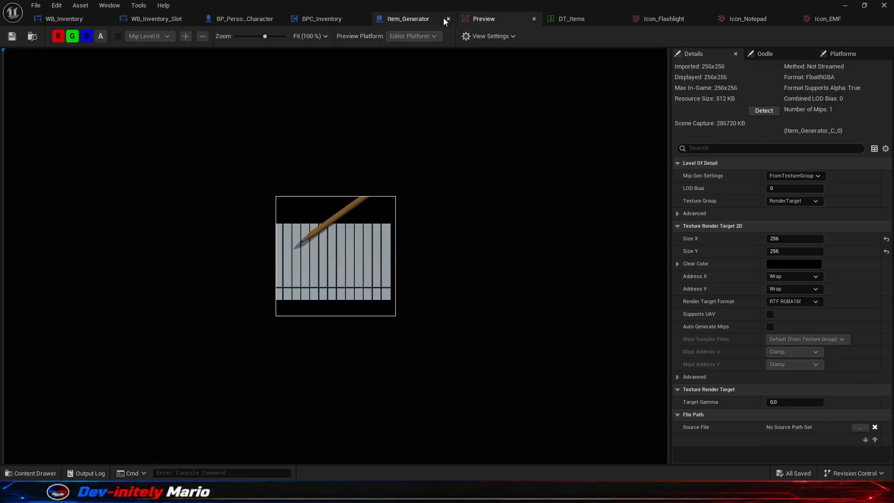
pyautogui.click(407, 17)
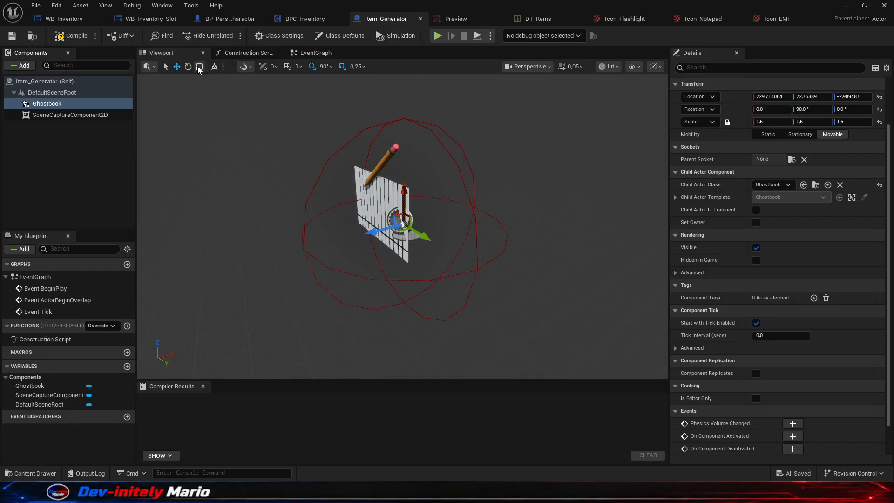
# - Rotate the Ghostbook component upright to 90°, 0°, 90°, save Item_Generator and check the result in Preview
pyautogui.press('e')
pyautogui.moveTo(425, 200); pyautogui.dragTo(446, 152)
pyautogui.hotkey('ctrl', 's')
pyautogui.click(456, 18)
pyautogui.click(398, 20)
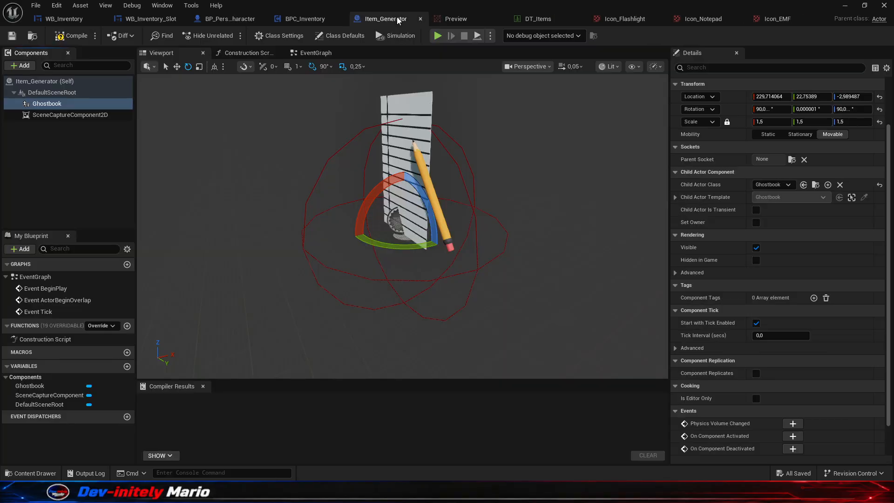
# - Move the Ghostbook component to about Y 3.65 and Z -28.2, comparing its framing in the Preview render target
pyautogui.click(177, 66)
pyautogui.click(407, 259)
pyautogui.click(405, 255)
pyautogui.moveTo(404, 254); pyautogui.dragTo(404, 282)
pyautogui.click(457, 20)
pyautogui.click(393, 19)
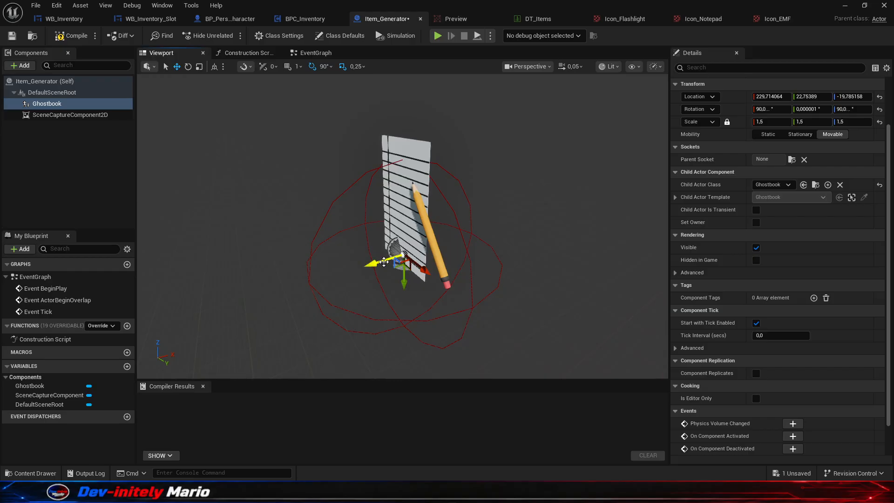
pyautogui.click(456, 19)
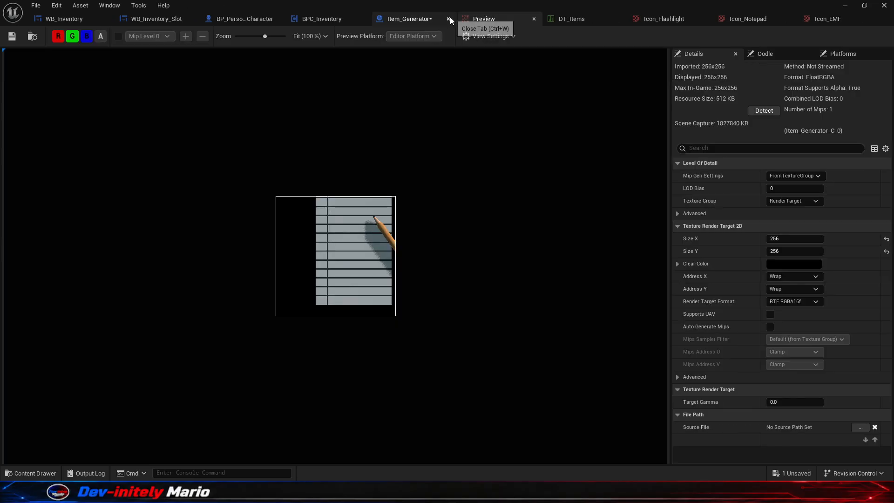
pyautogui.click(403, 19)
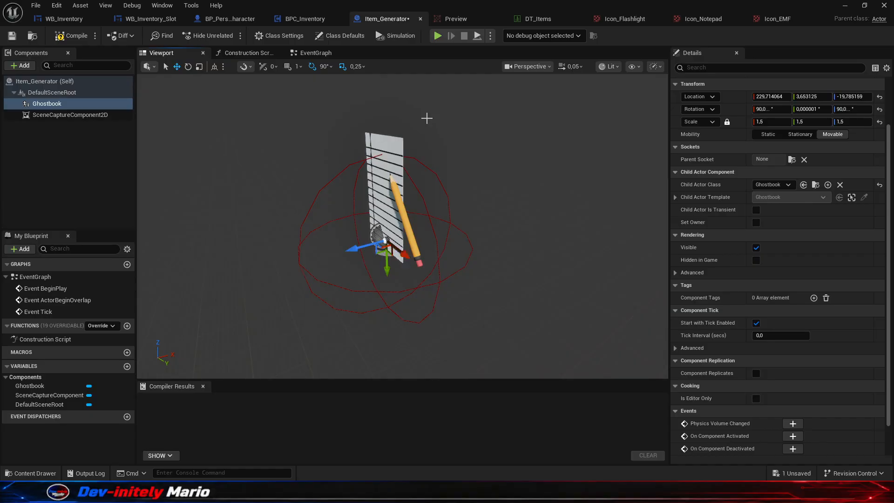
pyautogui.click(455, 18)
pyautogui.click(393, 19)
pyautogui.click(450, 17)
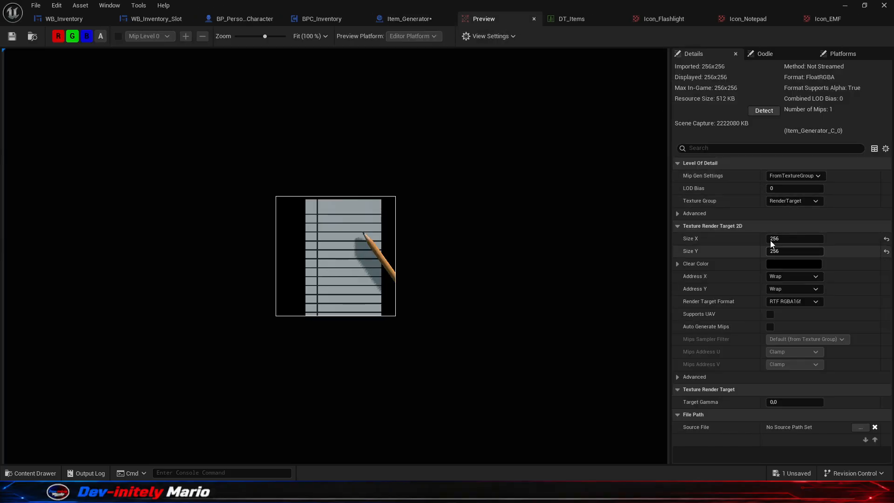
pyautogui.click(396, 18)
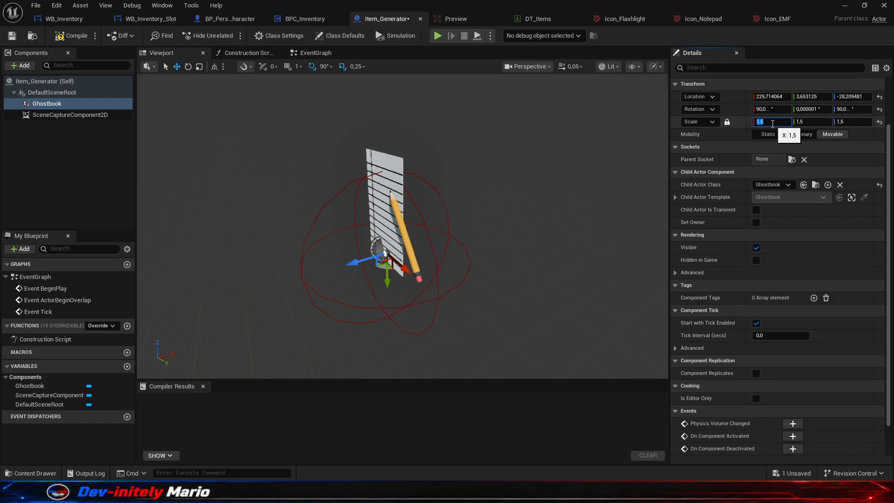
# - Set the Ghostbook's scale to 1.3, raise it to about Z -21.8 while checking Preview, and save Item_Generator
pyautogui.press('Return')
pyautogui.click(464, 19)
pyautogui.click(397, 18)
pyautogui.moveTo(390, 282); pyautogui.dragTo(394, 274)
pyautogui.click(466, 17)
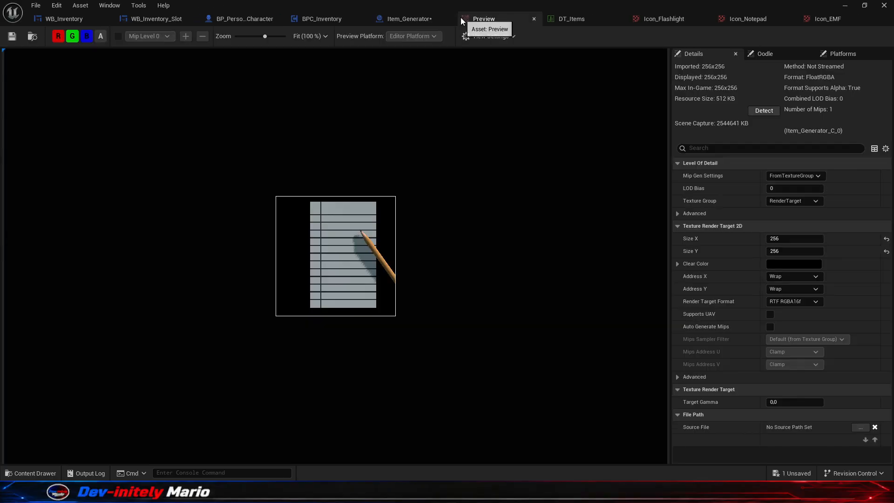
pyautogui.click(392, 24)
pyautogui.hotkey('ctrl', 's')
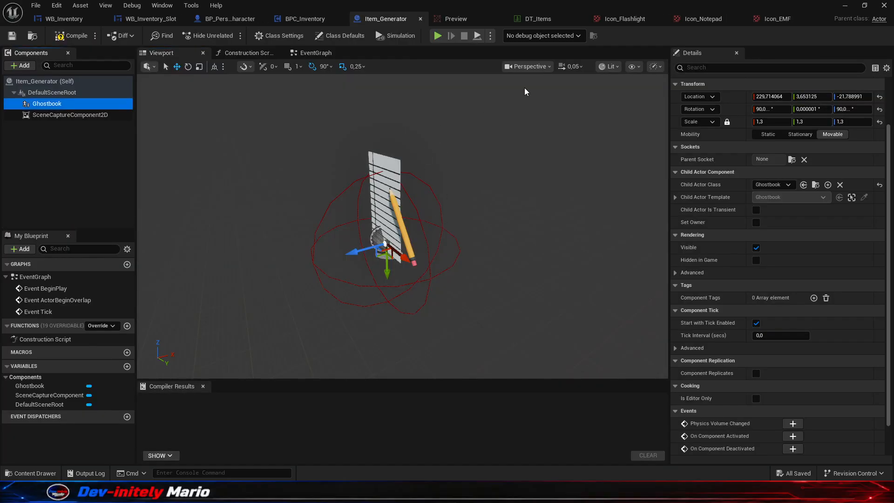
# - Return to the level editor and create a static texture from the Preview render target
pyautogui.click(845, 5)
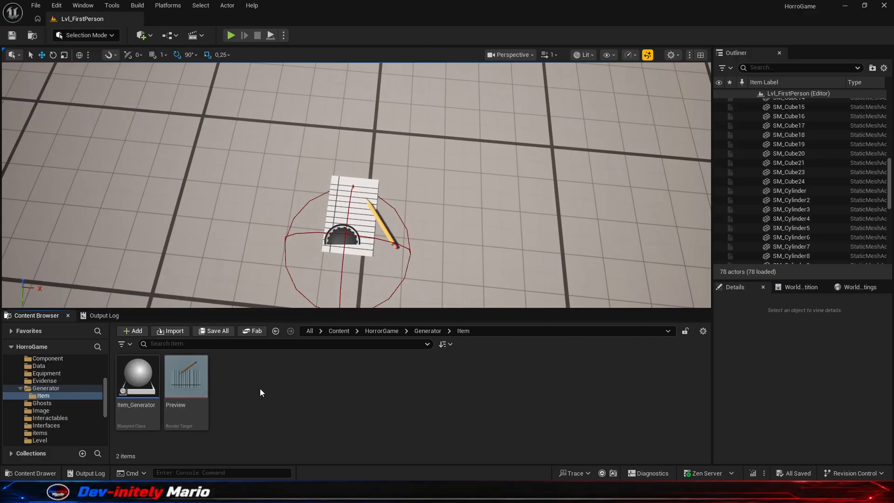
pyautogui.click(198, 375)
pyautogui.rightClick(195, 383)
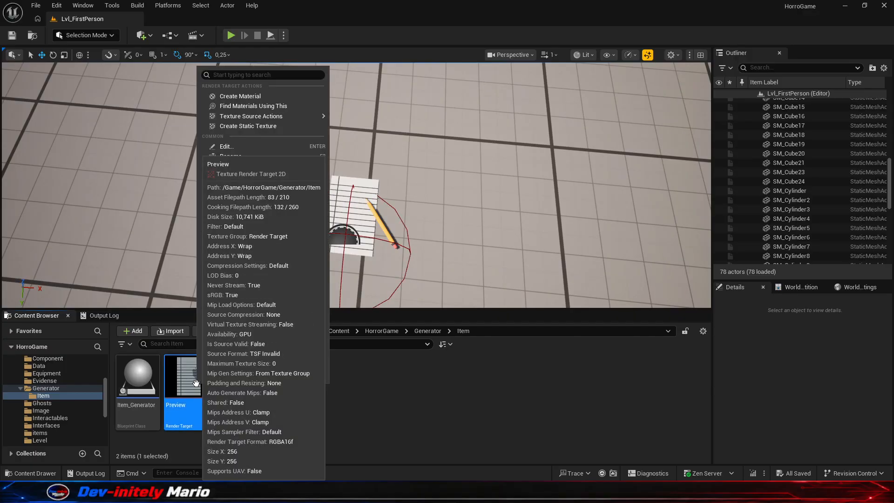
pyautogui.click(267, 126)
# - Rename the new static texture as ICO_Notepad
pyautogui.click(241, 365)
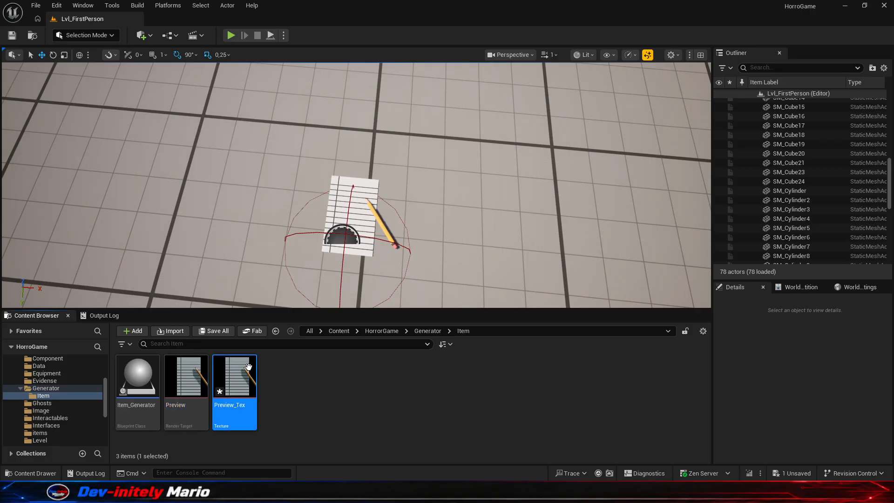
pyautogui.press('F2')
pyautogui.write('IO')
pyautogui.write('O')
pyautogui.write('_Notepad')
pyautogui.press('Return')
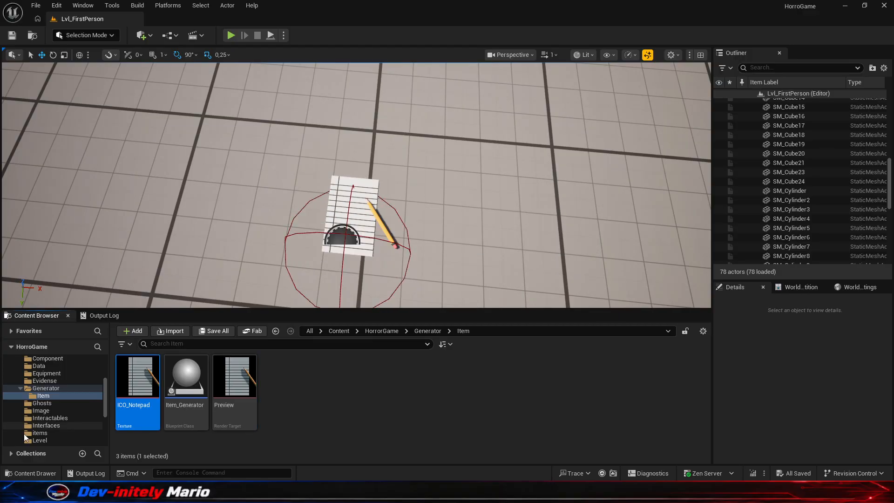
# - Move the ICO_Notepad texture into the Texture/Icon folder
pyautogui.scroll(-5, 65, 391)
pyautogui.moveTo(121, 385); pyautogui.dragTo(53, 395)
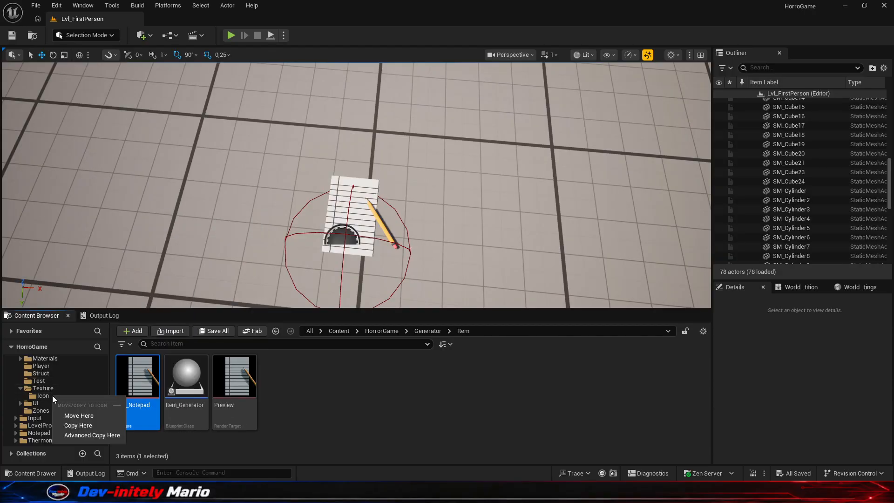
pyautogui.click(81, 415)
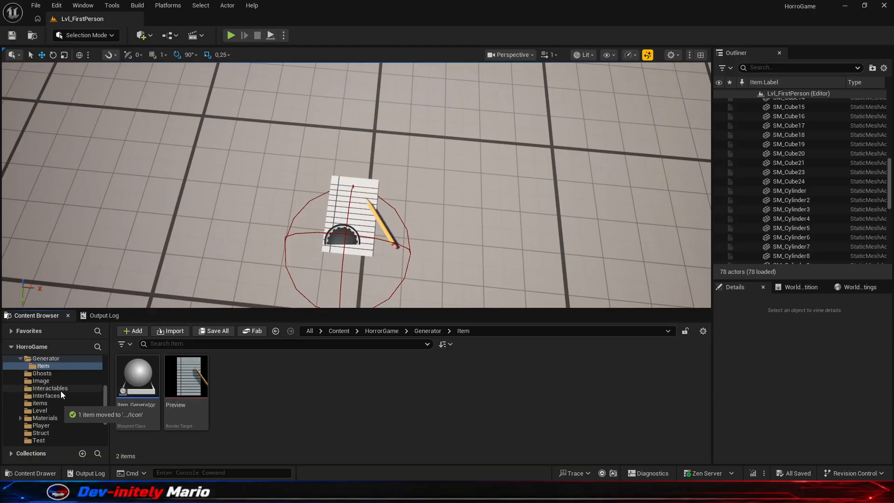
pyautogui.scroll(2, 61, 390)
# - Set the icon of the GHostBook row in the DT_Items data table to ICO_Notepad
pyautogui.moveTo(611, 493)
pyautogui.click(661, 450)
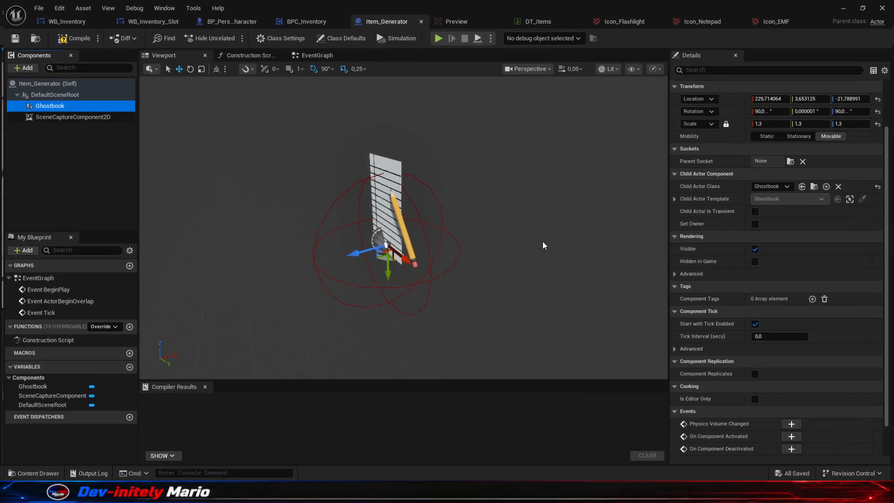
pyautogui.click(536, 18)
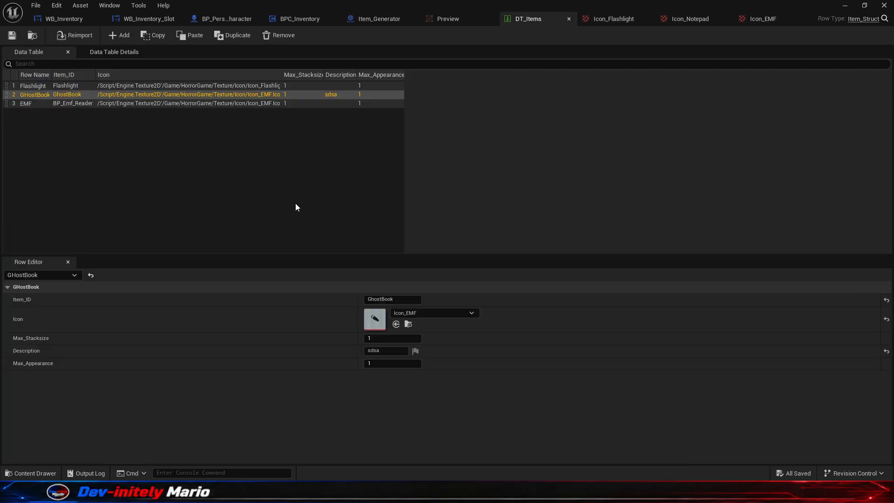
pyautogui.click(469, 316)
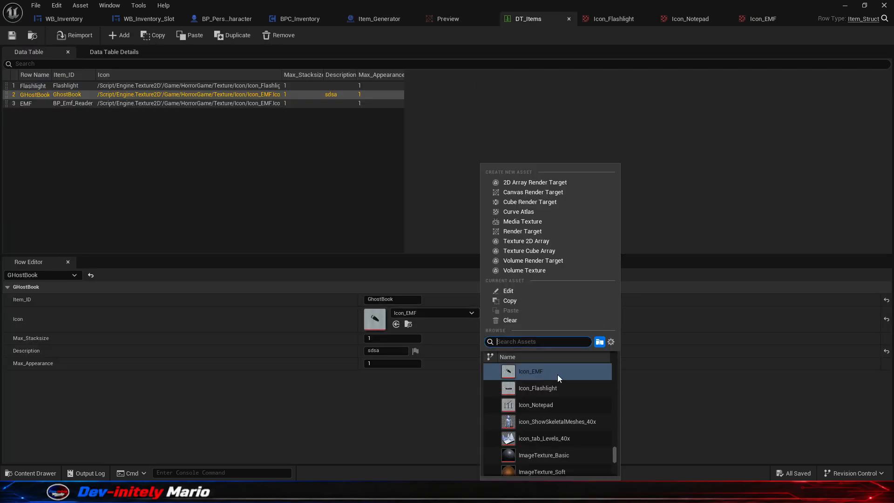
pyautogui.write('O_')
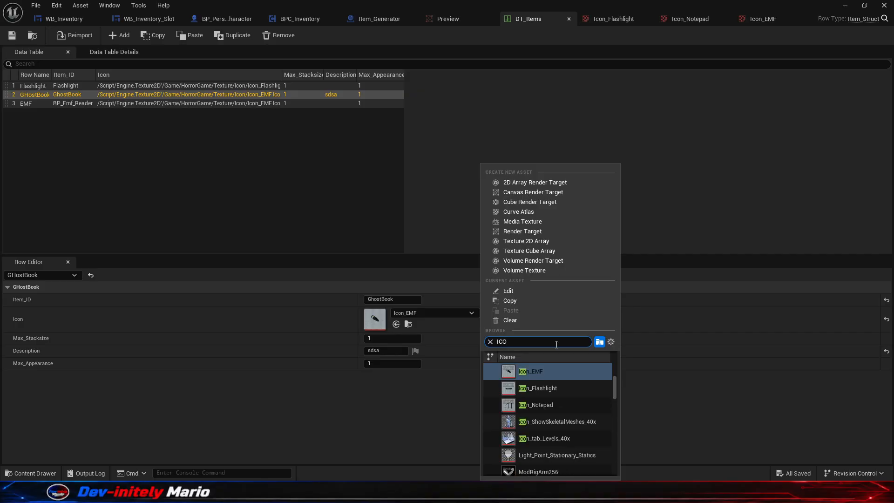
pyautogui.click(574, 371)
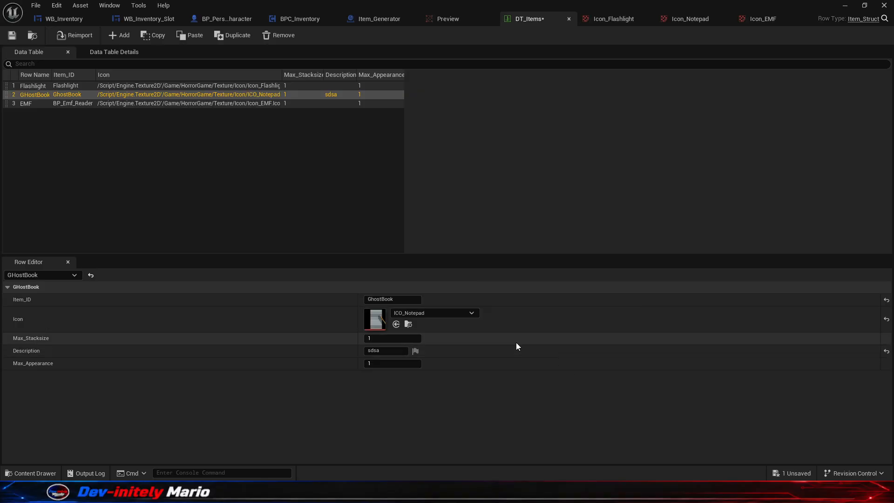
# - Play-test the level, collect the notepad, and check its icon in the inventory before ending the session
pyautogui.click(843, 5)
pyautogui.click(231, 36)
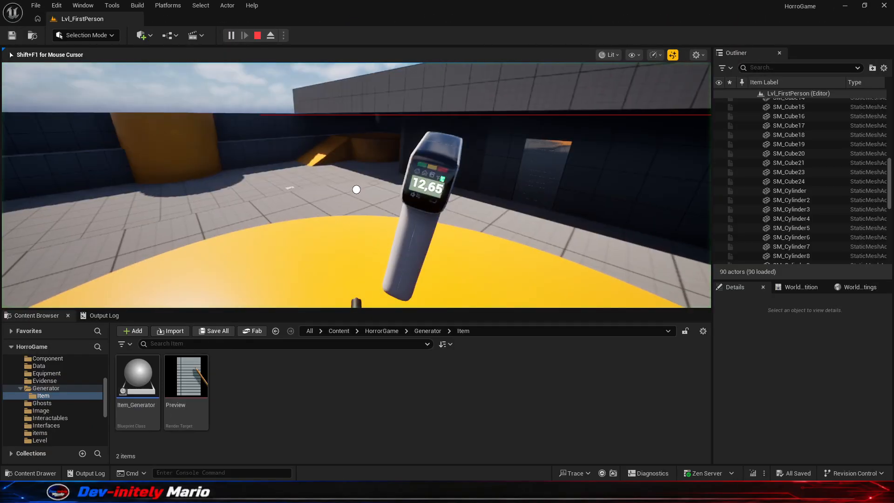
pyautogui.press('w')
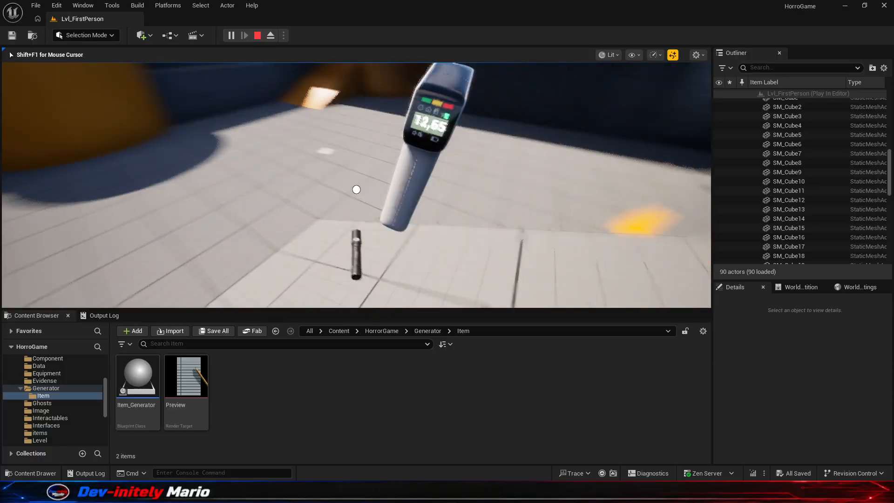
pyautogui.press('e')
pyautogui.press('i')
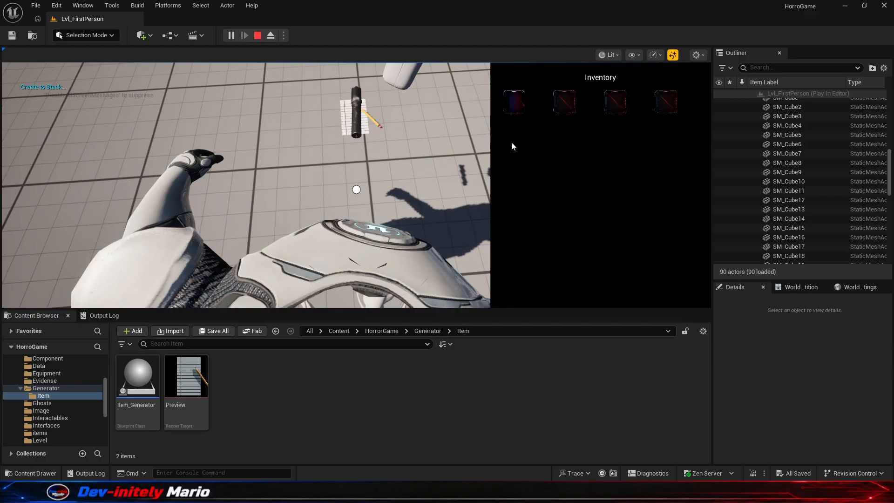
pyautogui.press('Escape')
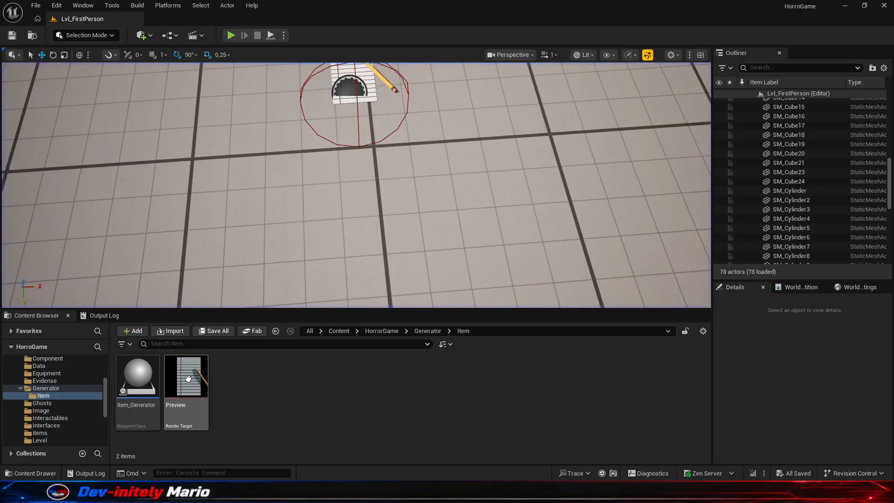
# - Configure ICO_Notepad from Texture/Icon with texture group UI, Compress Without Alpha enabled and Masks (no sRGB) compression, and save it
pyautogui.scroll(-5, 75, 412)
pyautogui.click(43, 395)
pyautogui.doubleClick(138, 375)
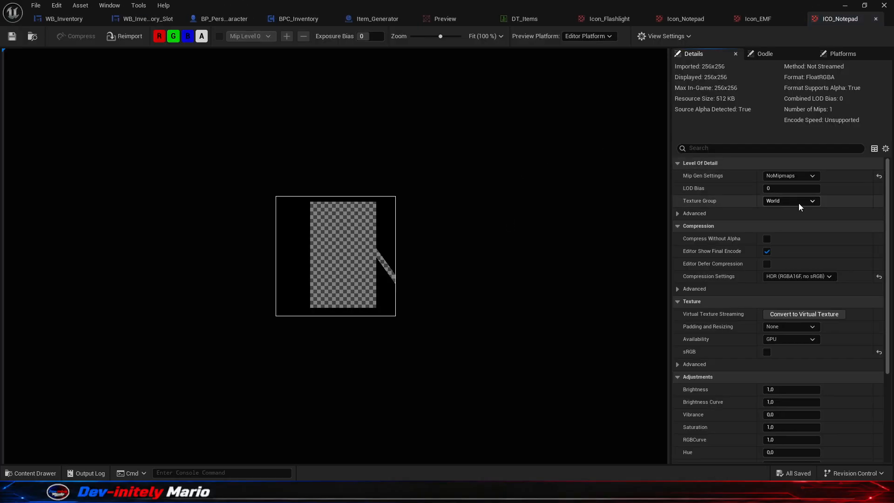
pyautogui.click(798, 201)
pyautogui.click(773, 362)
pyautogui.click(767, 238)
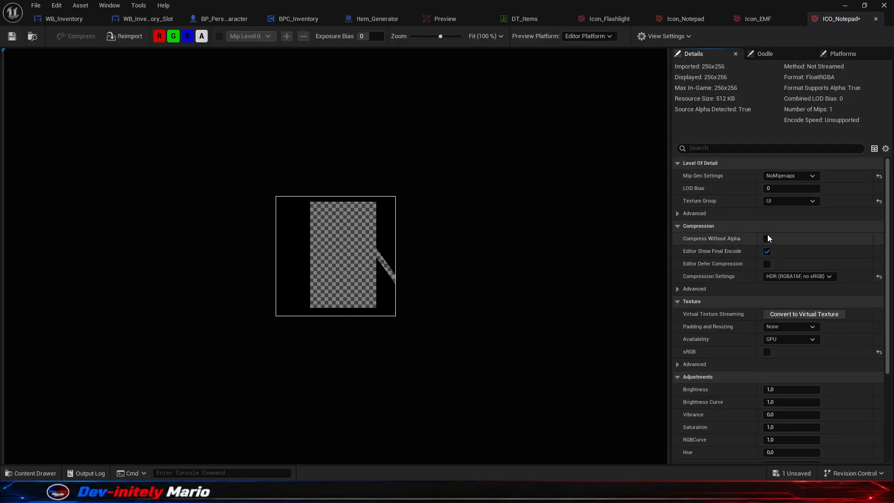
pyautogui.click(796, 277)
pyautogui.click(790, 303)
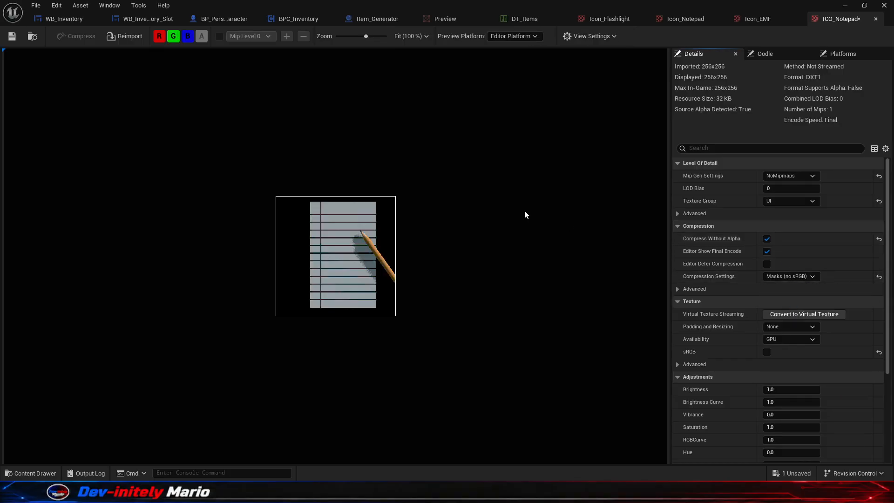
pyautogui.click(14, 36)
# - Run the level again from the level editor, pick up the notepad, and inspect its inventory slot with the updated texture
pyautogui.click(845, 8)
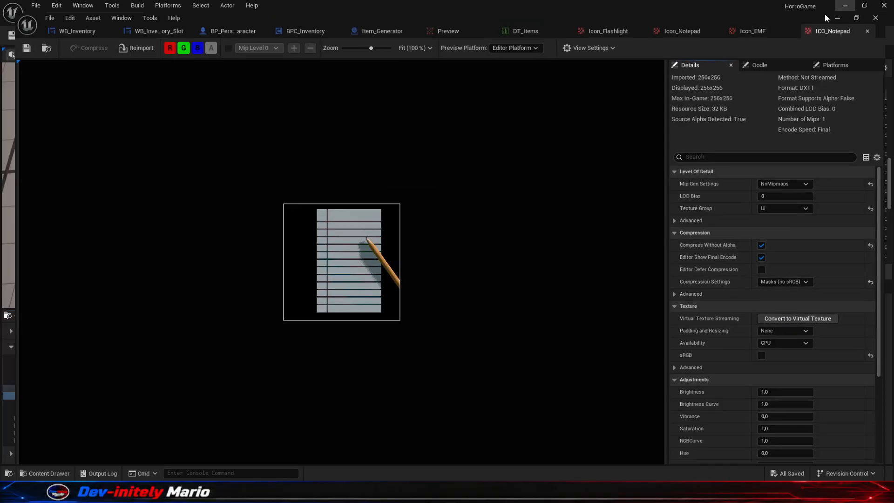
pyautogui.click(231, 36)
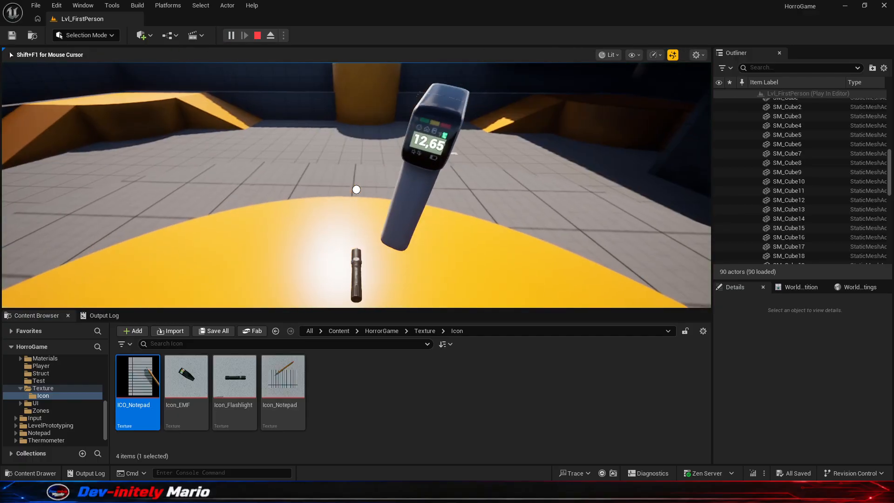
pyautogui.press('w')
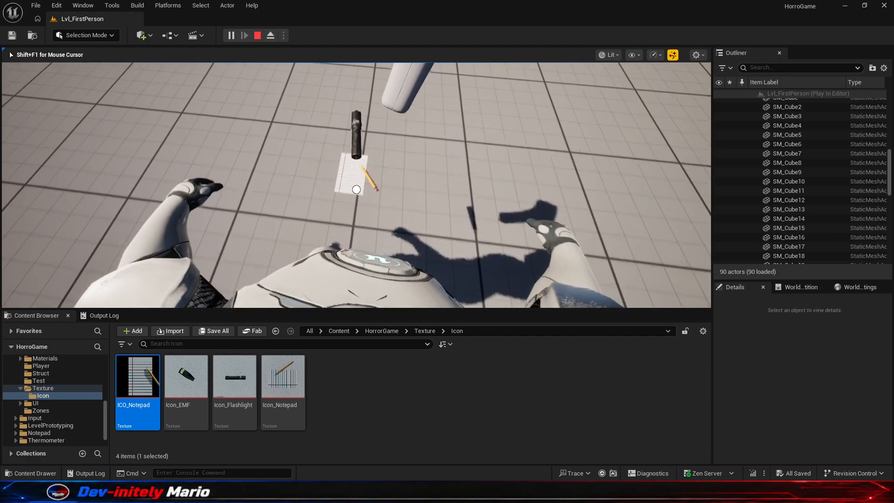
pyautogui.press('e')
pyautogui.press('Tab')
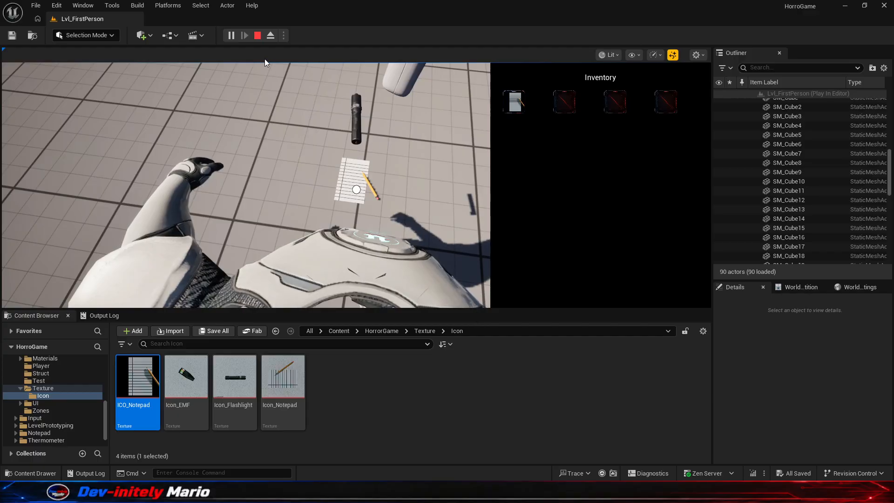
pyautogui.click(257, 36)
# - Play the level in a maximized New Editor Window (PIE), pick up two notepads, and examine their icons in the inventory
pyautogui.click(283, 35)
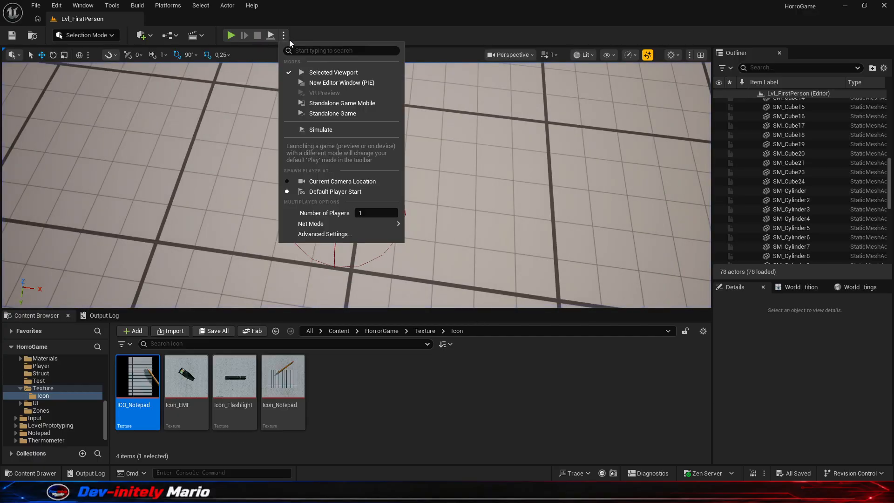
pyautogui.click(351, 82)
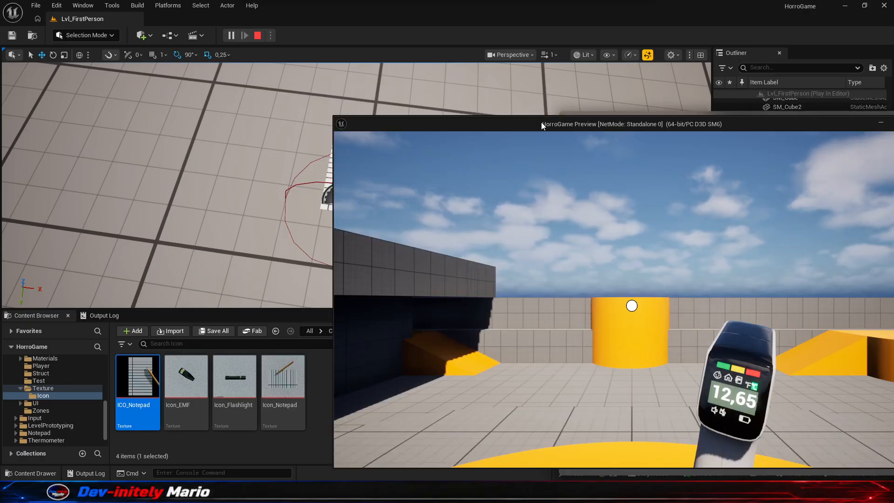
pyautogui.moveTo(481, 120); pyautogui.dragTo(270, 18)
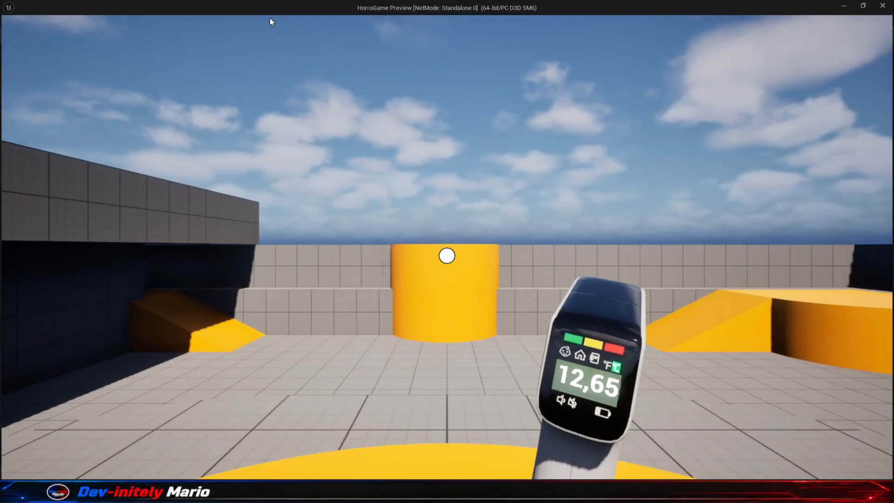
pyautogui.click(270, 20)
pyautogui.press('w')
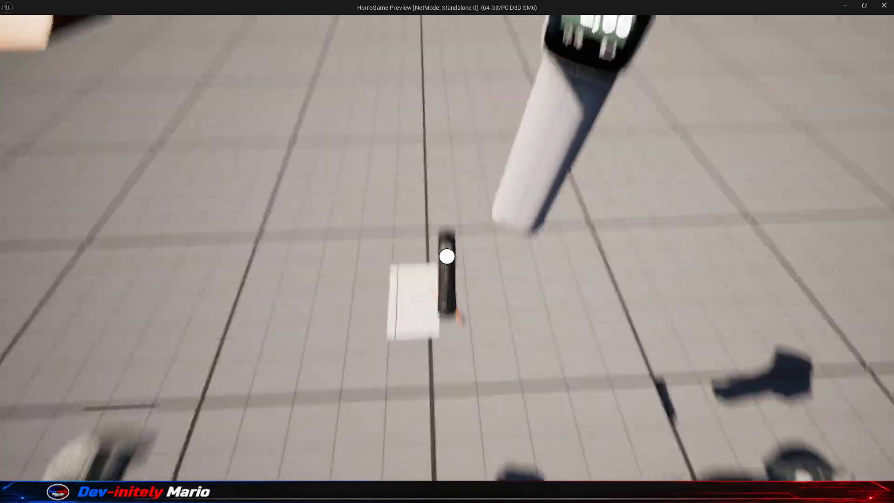
pyautogui.press('e')
pyautogui.press('e')
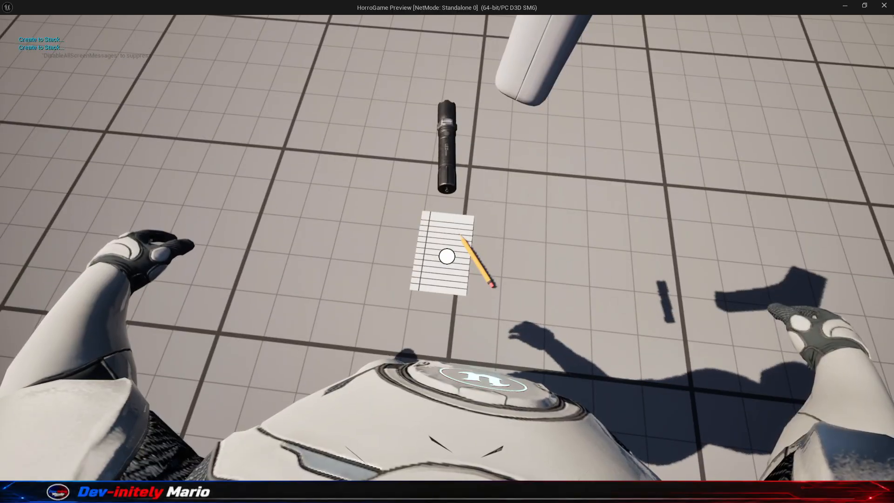
pyautogui.press('Tab')
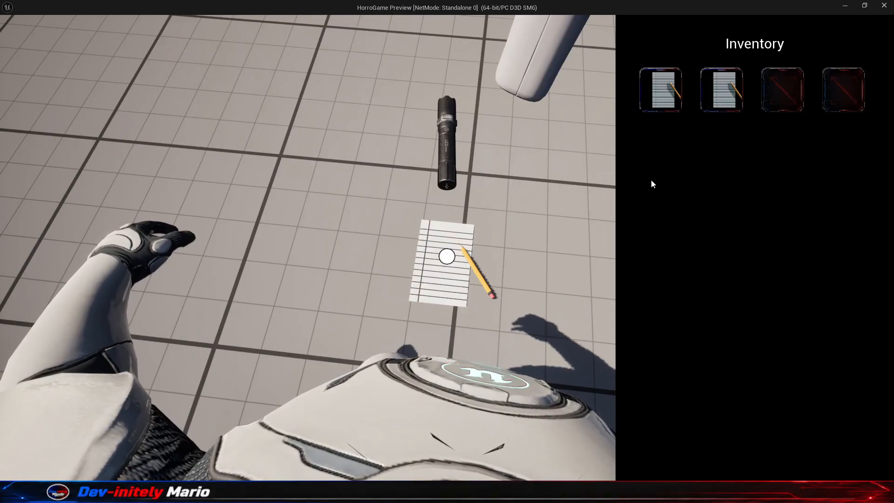
pyautogui.press('Escape')
# - Switch the play mode back to Selected Viewport and stop the session it launches
pyautogui.click(283, 36)
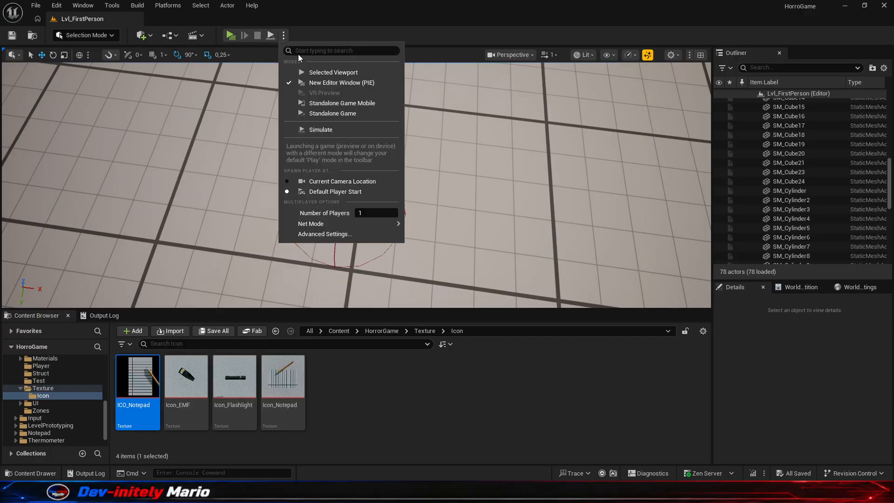
pyautogui.click(311, 71)
pyautogui.click(354, 389)
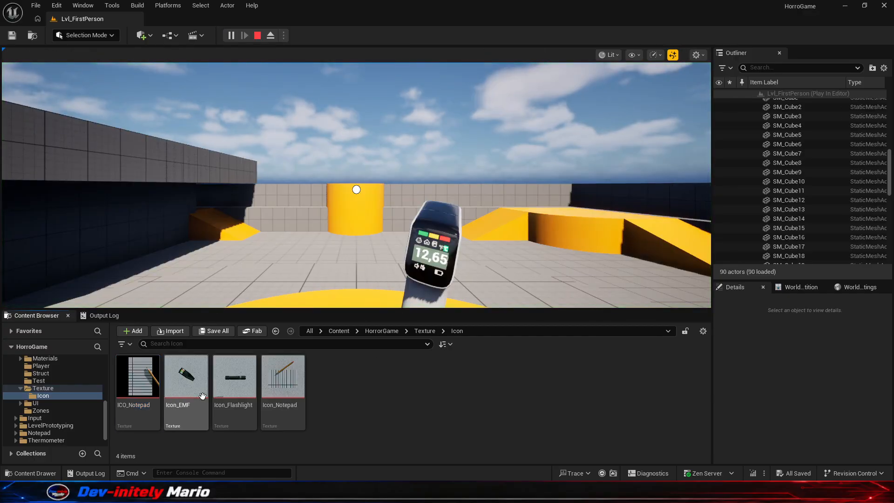
pyautogui.click(258, 36)
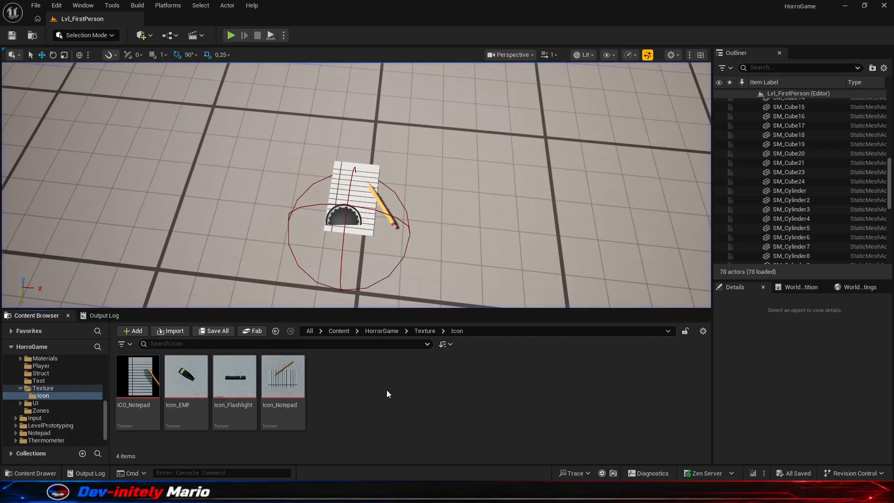
# - Open the Generator folder in the project content and run the pending autosave immediately
pyautogui.scroll(4, 57, 382)
pyautogui.click(62, 388)
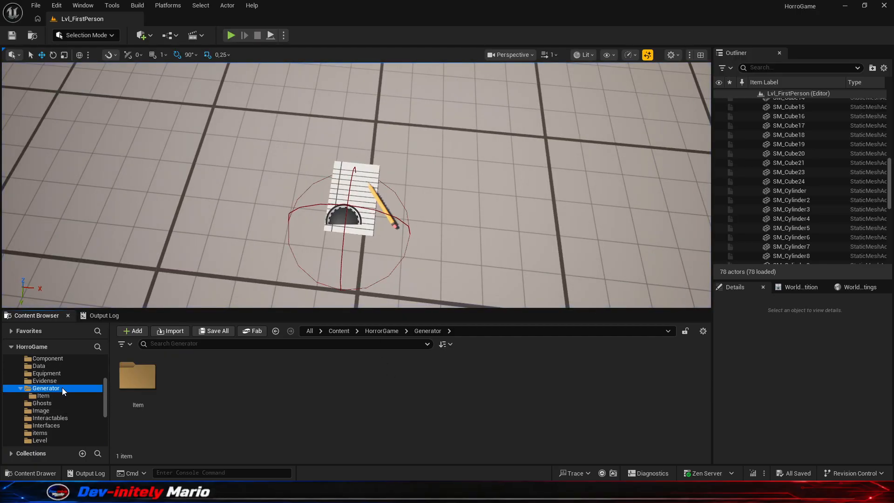
pyautogui.click(223, 388)
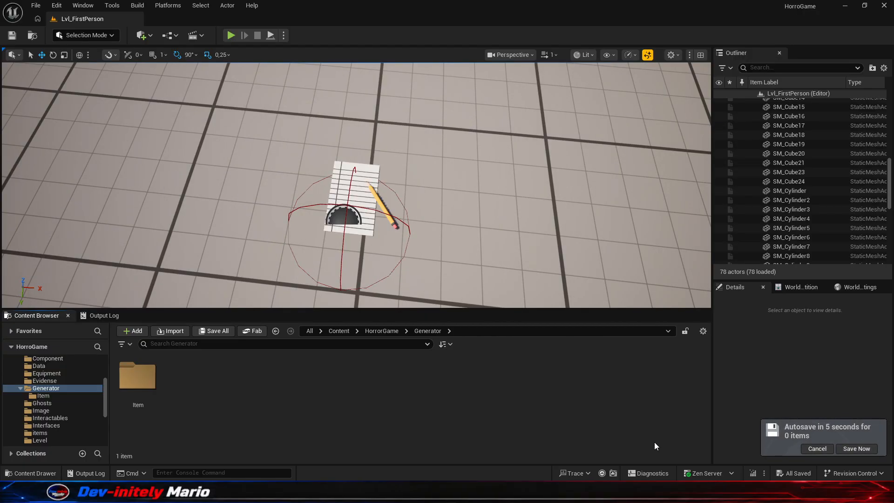
pyautogui.click(849, 449)
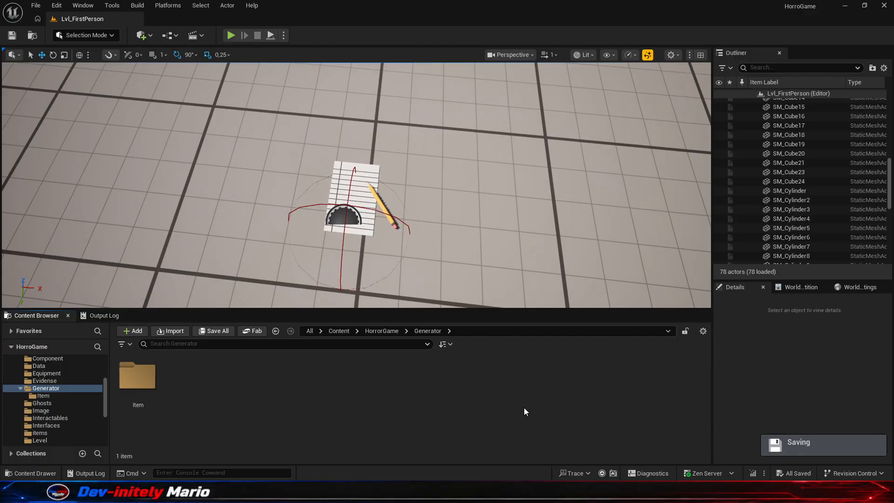